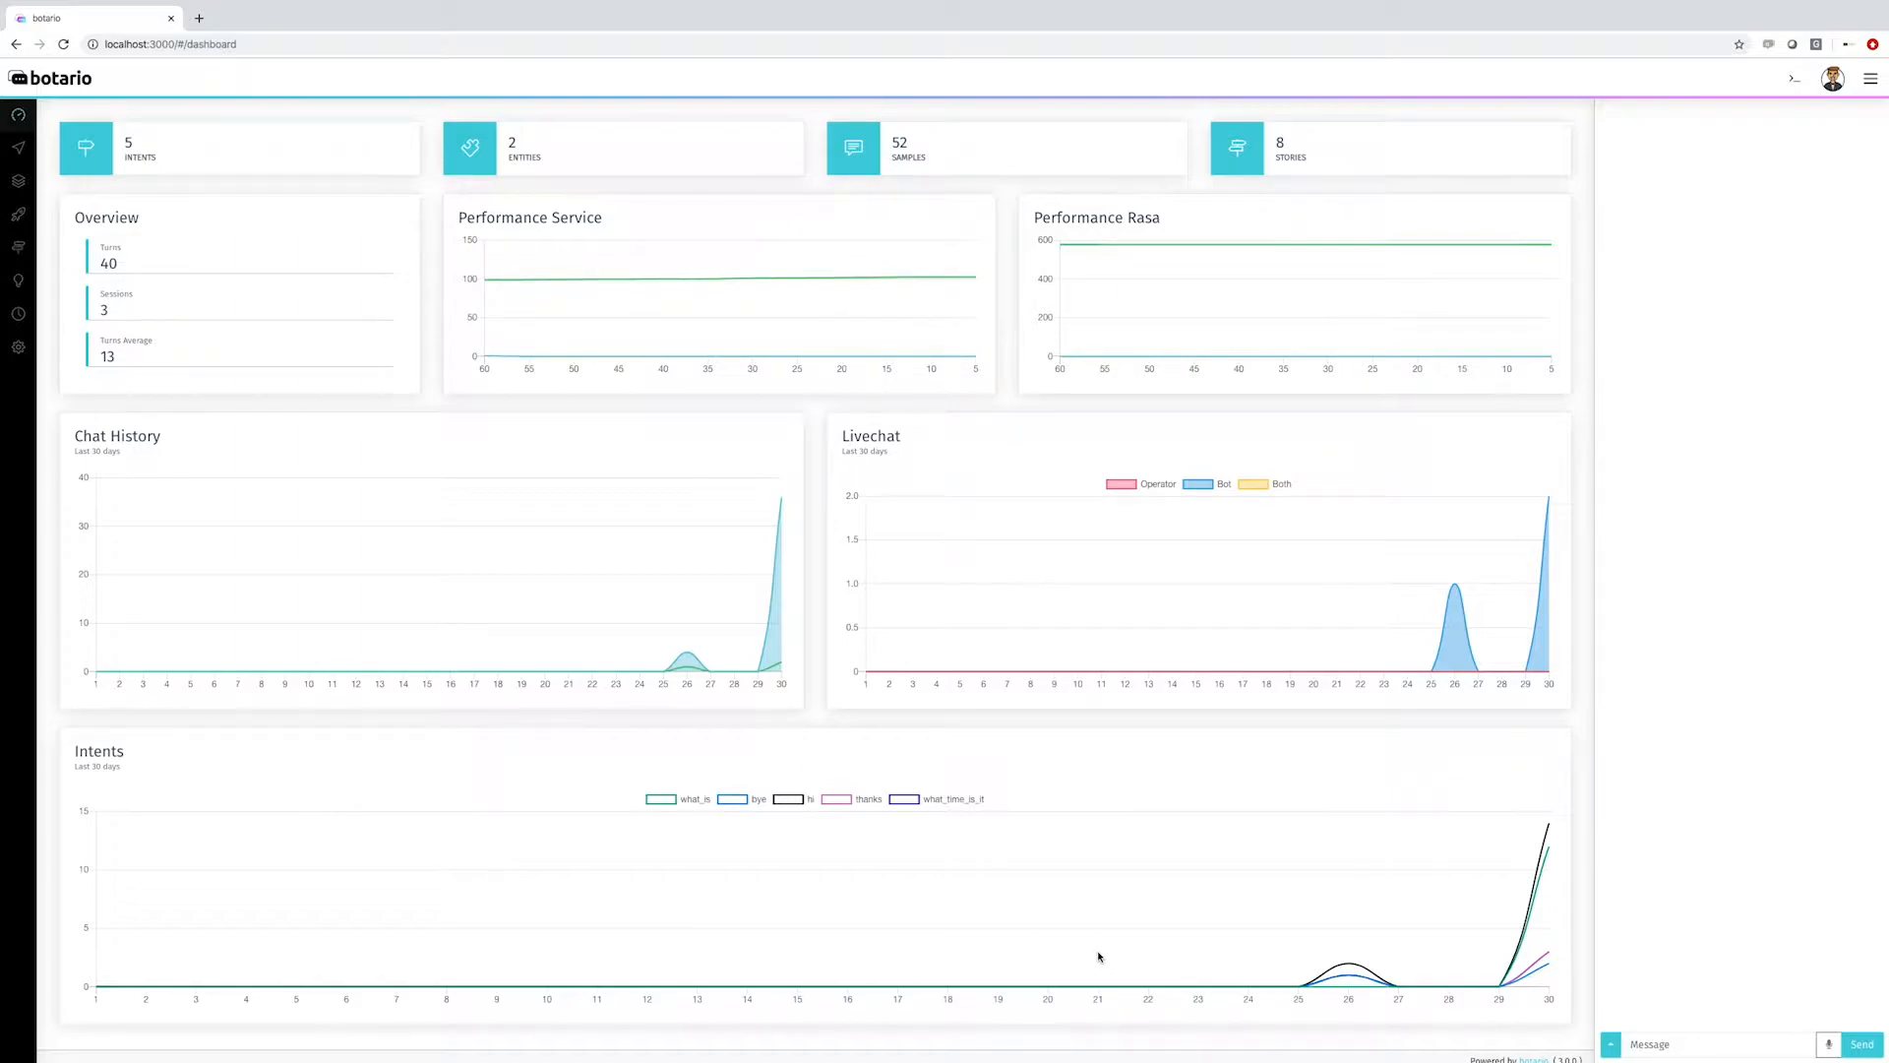
Step: Open the samples of the what_is intent and review its example questions
scroll(1087, 946, down, 1)
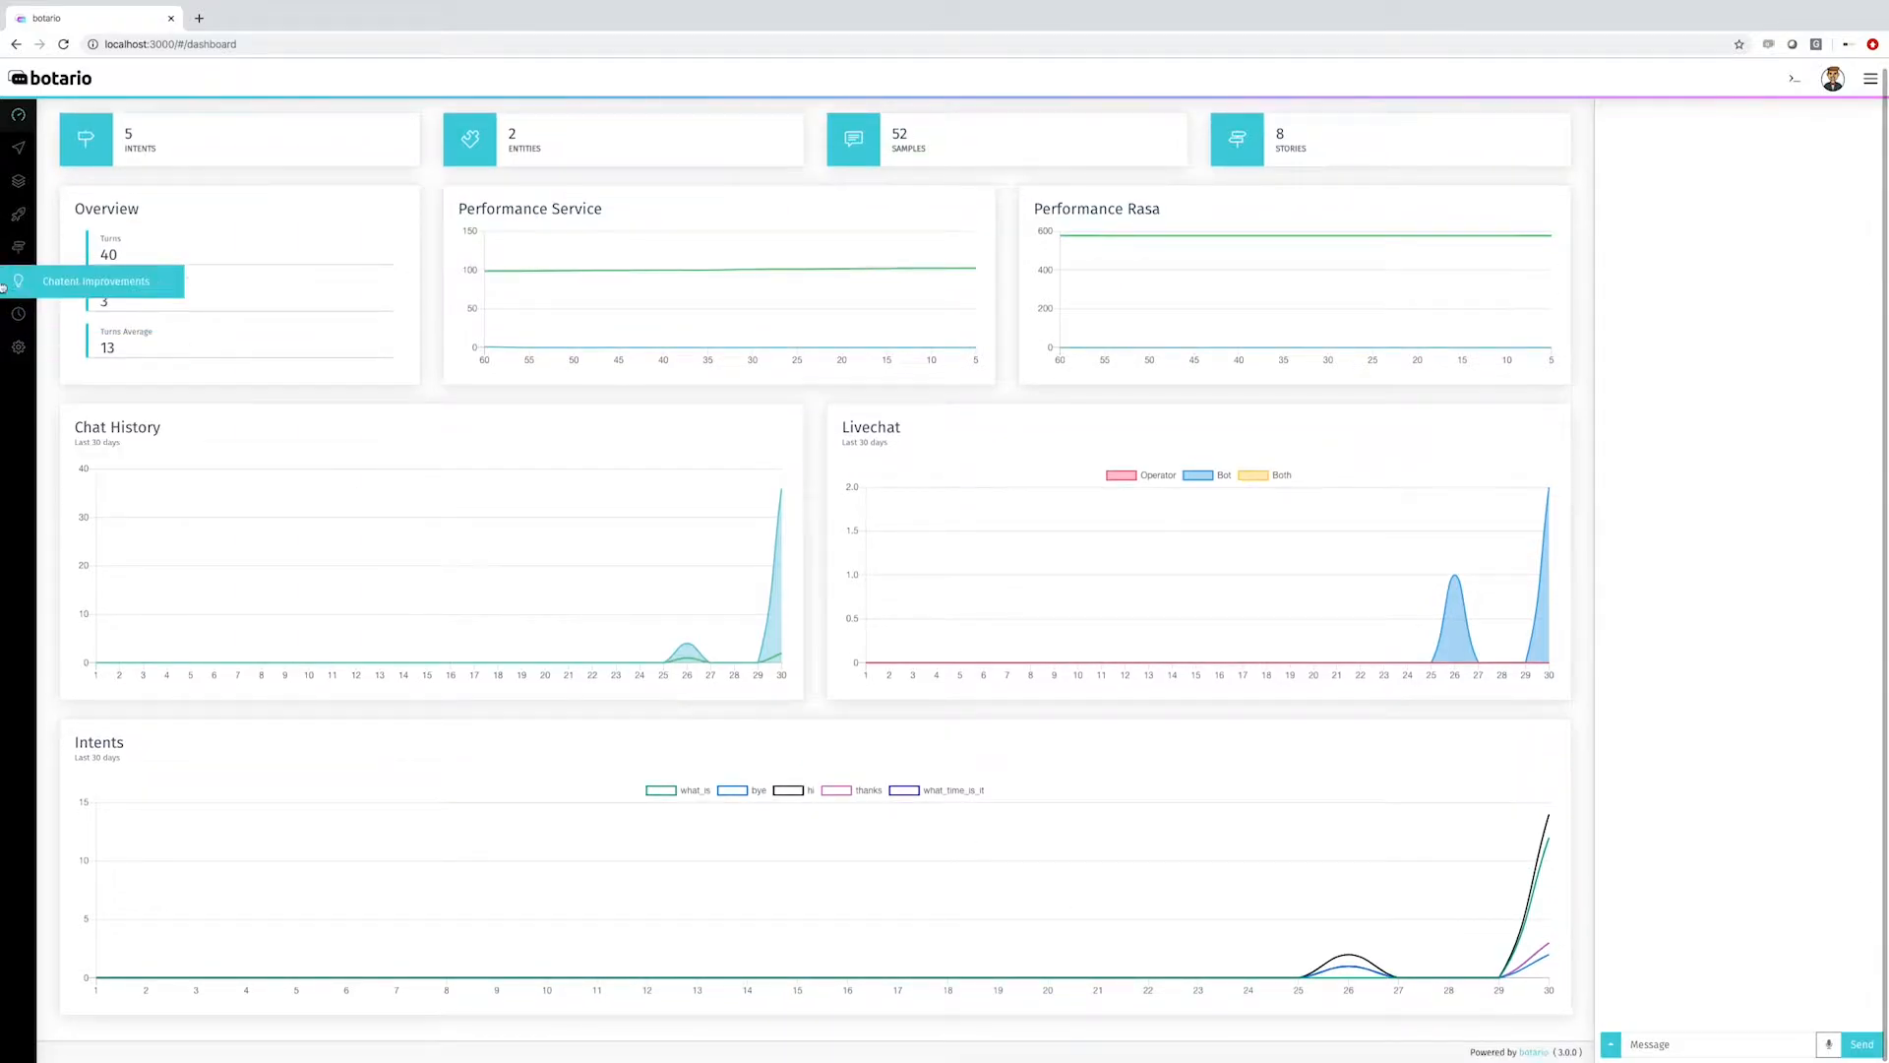
mouse_move(18, 180)
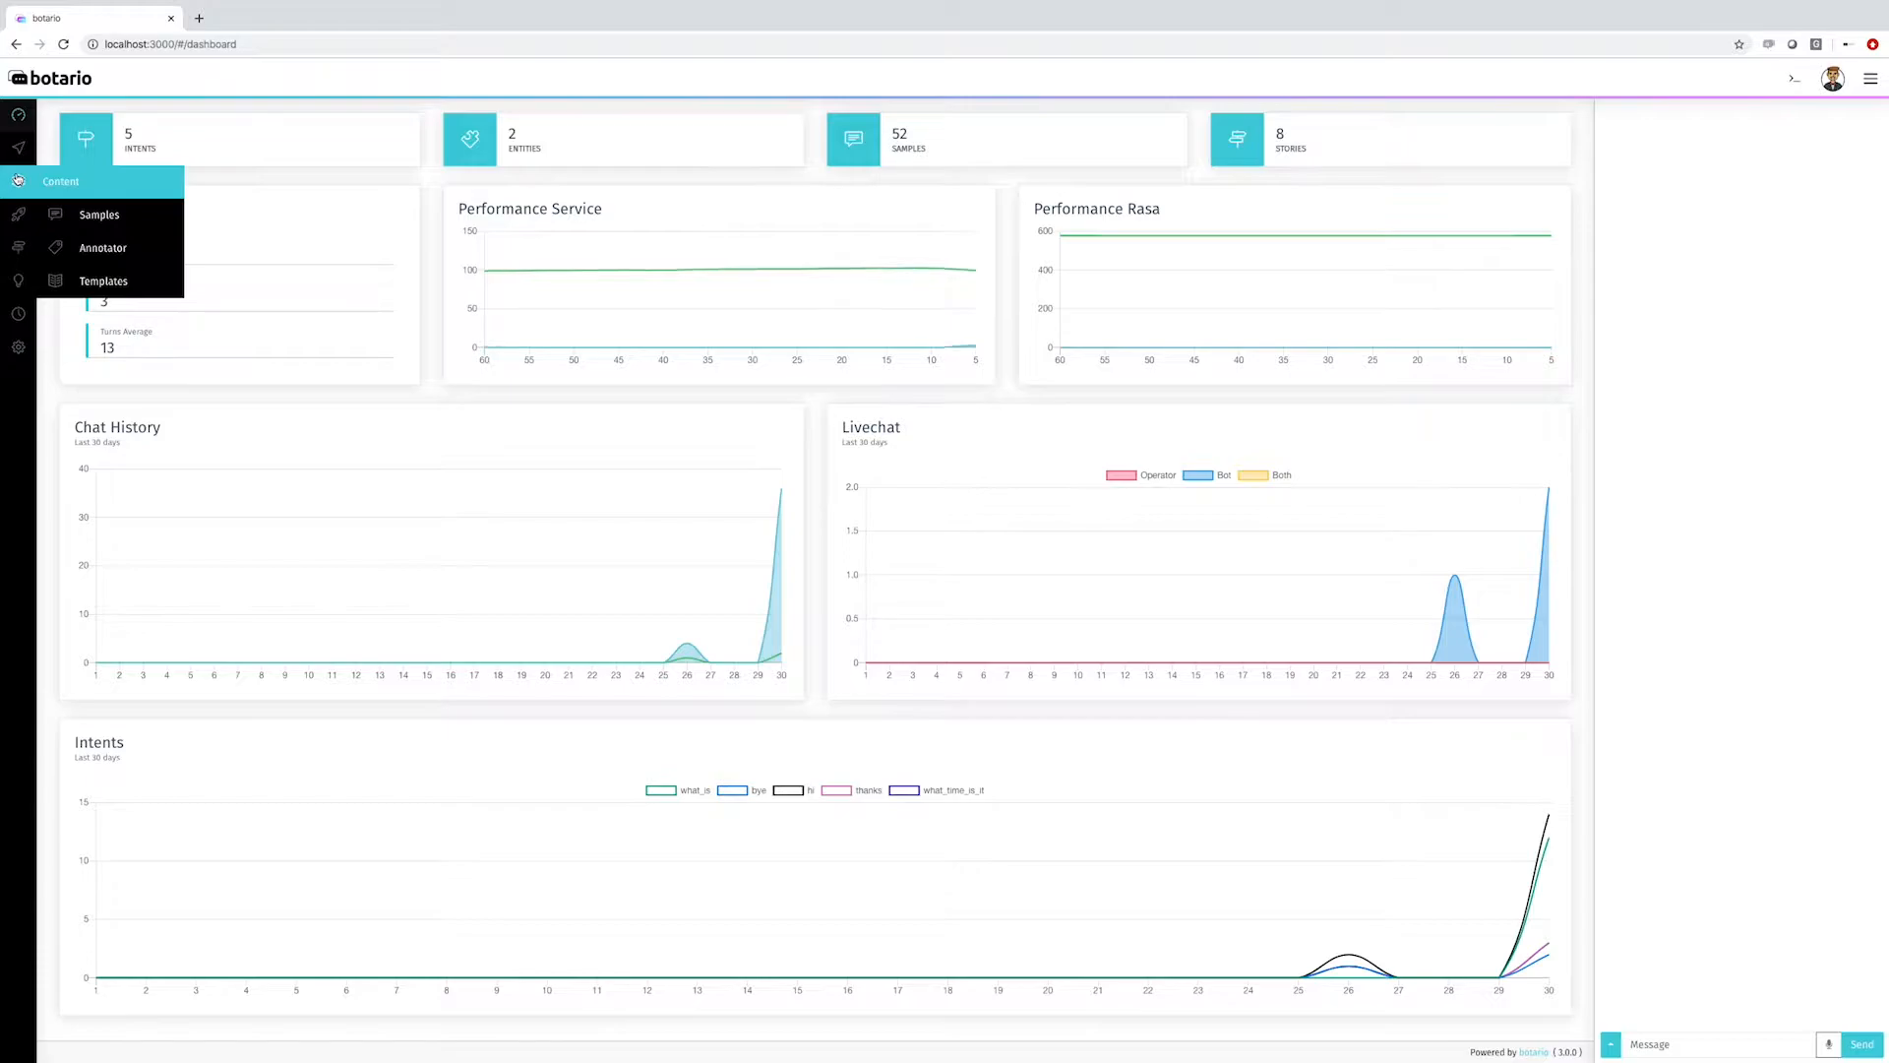
click(98, 215)
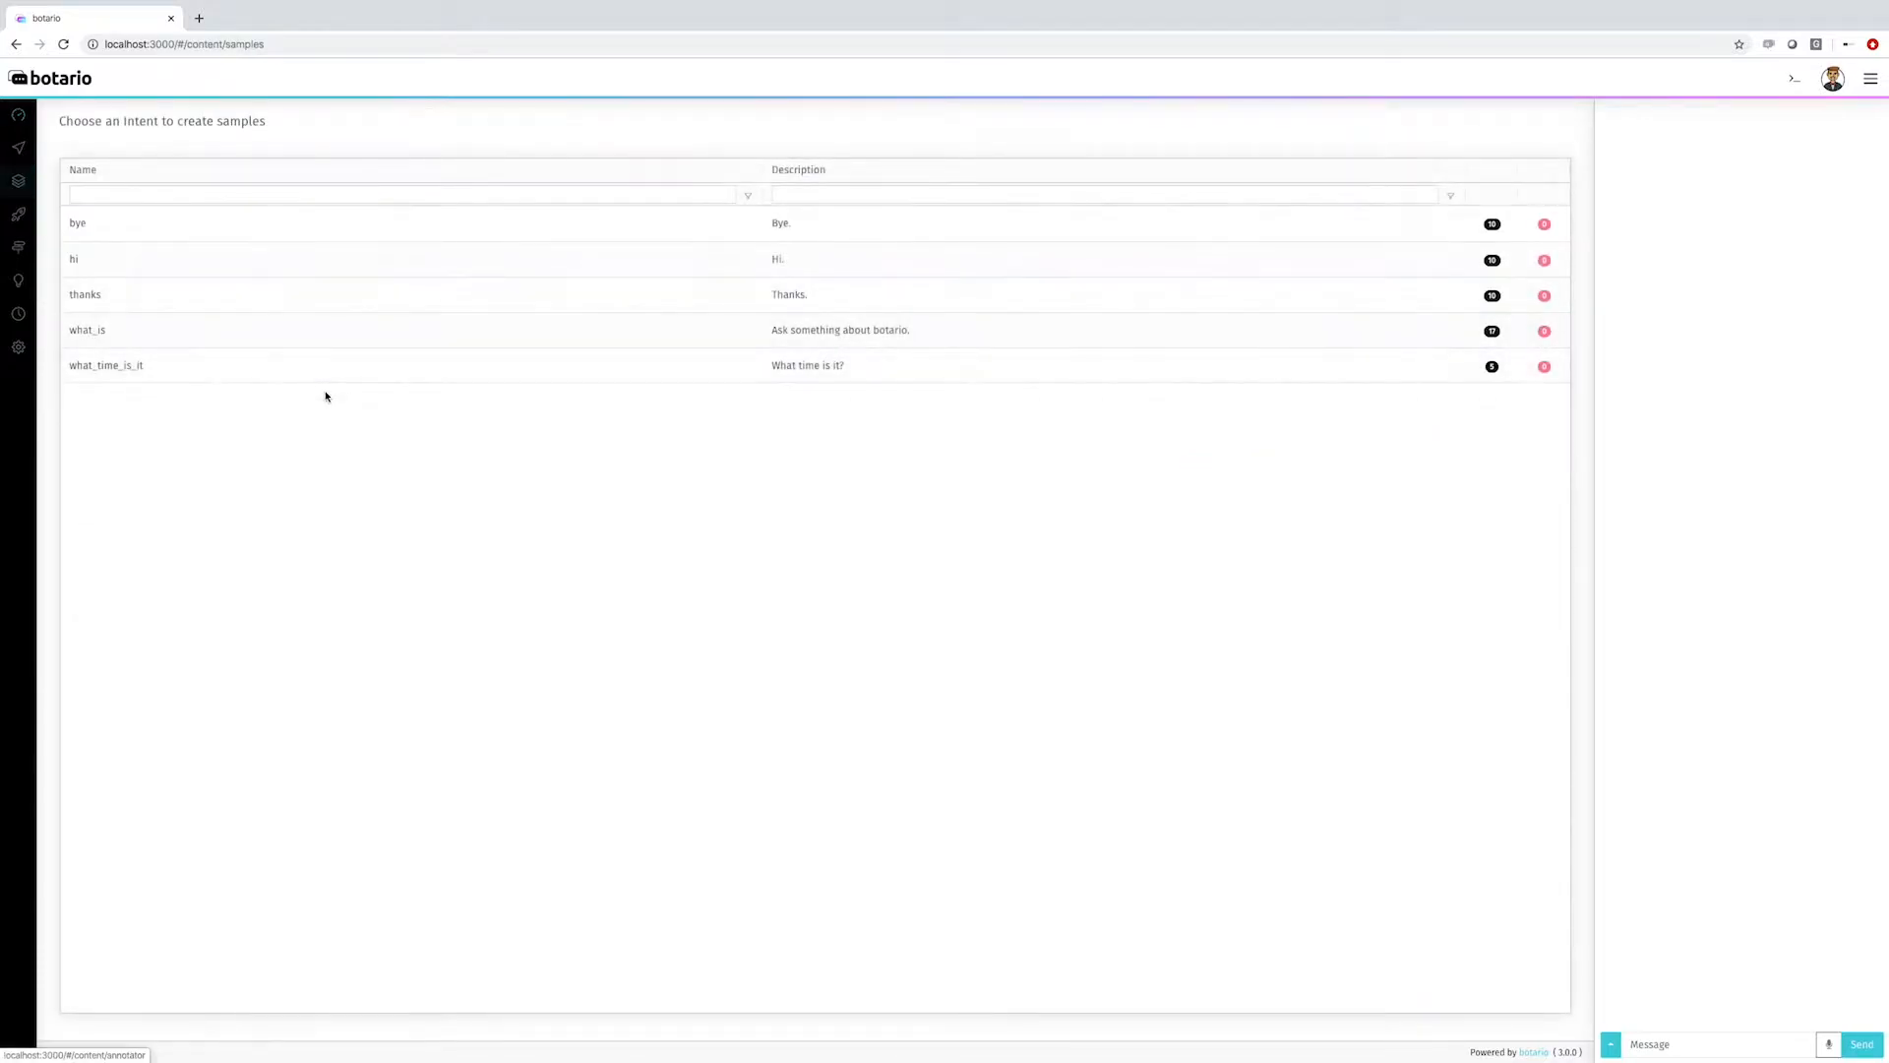
click(223, 328)
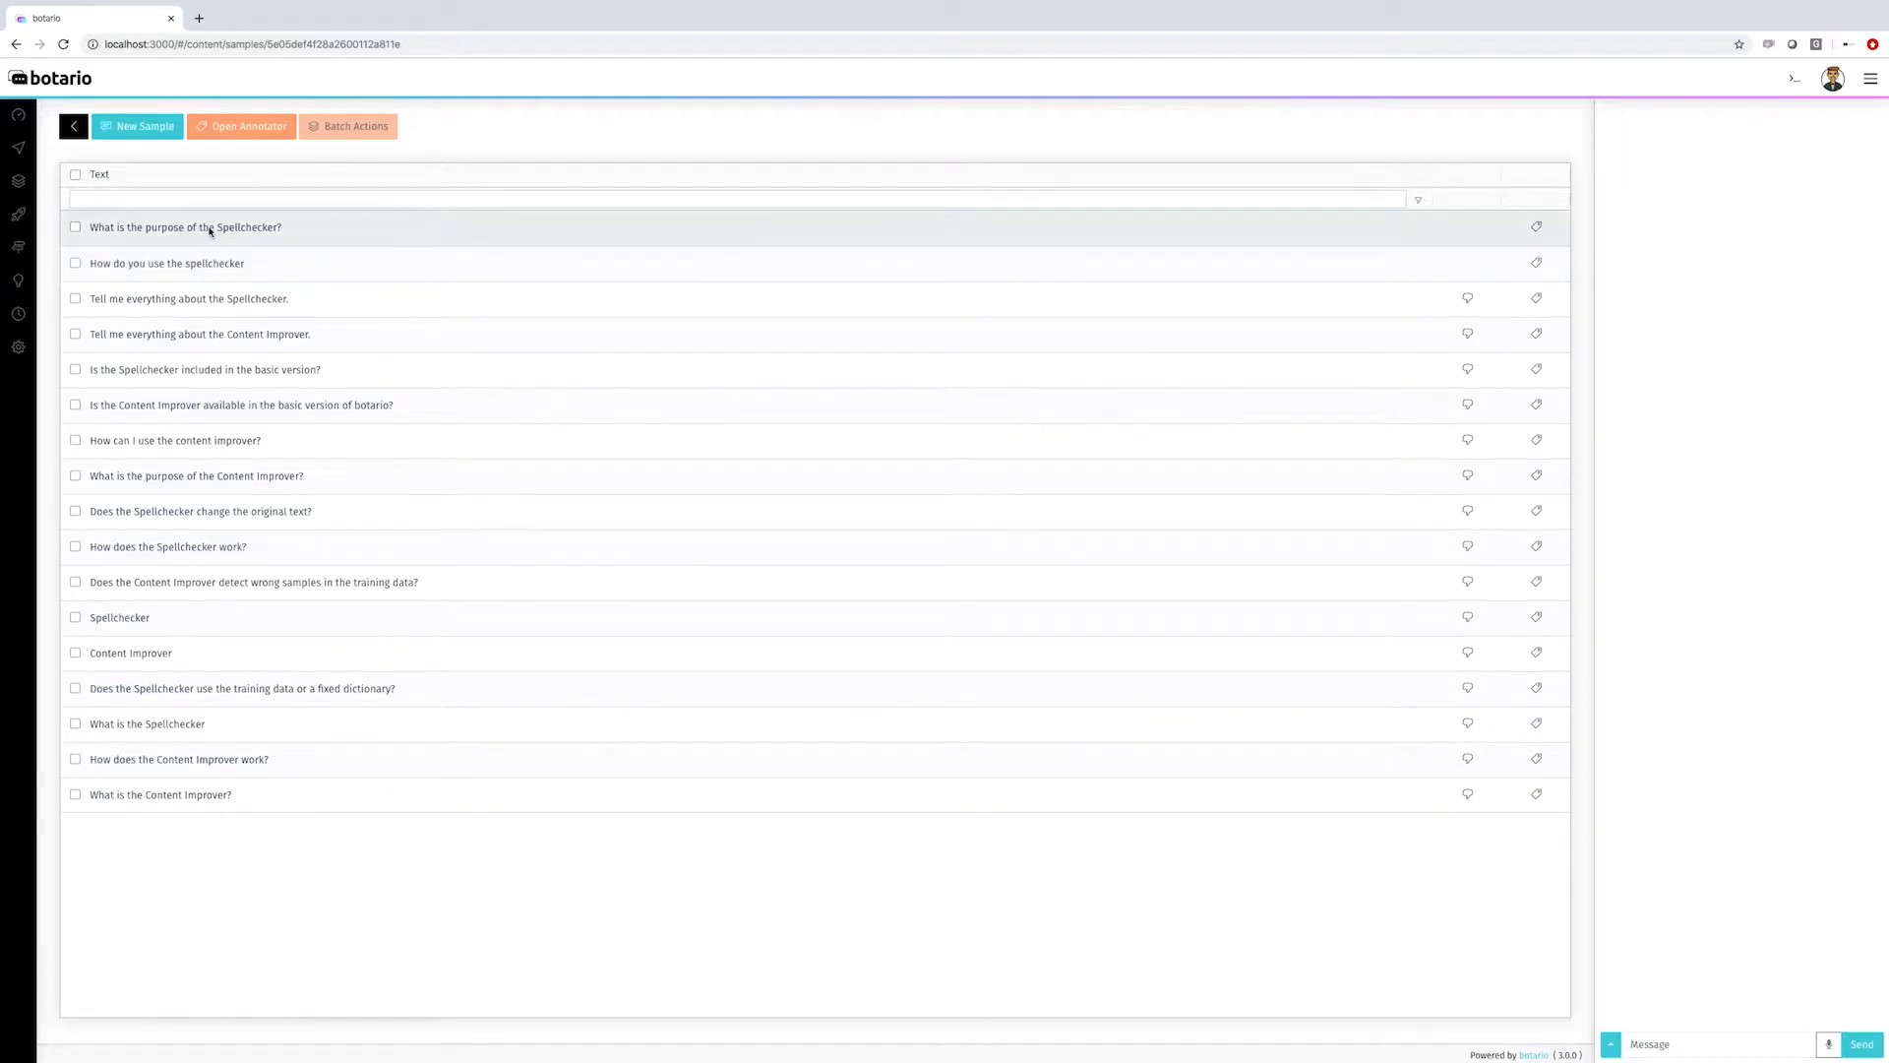
scroll(234, 482, down, 1)
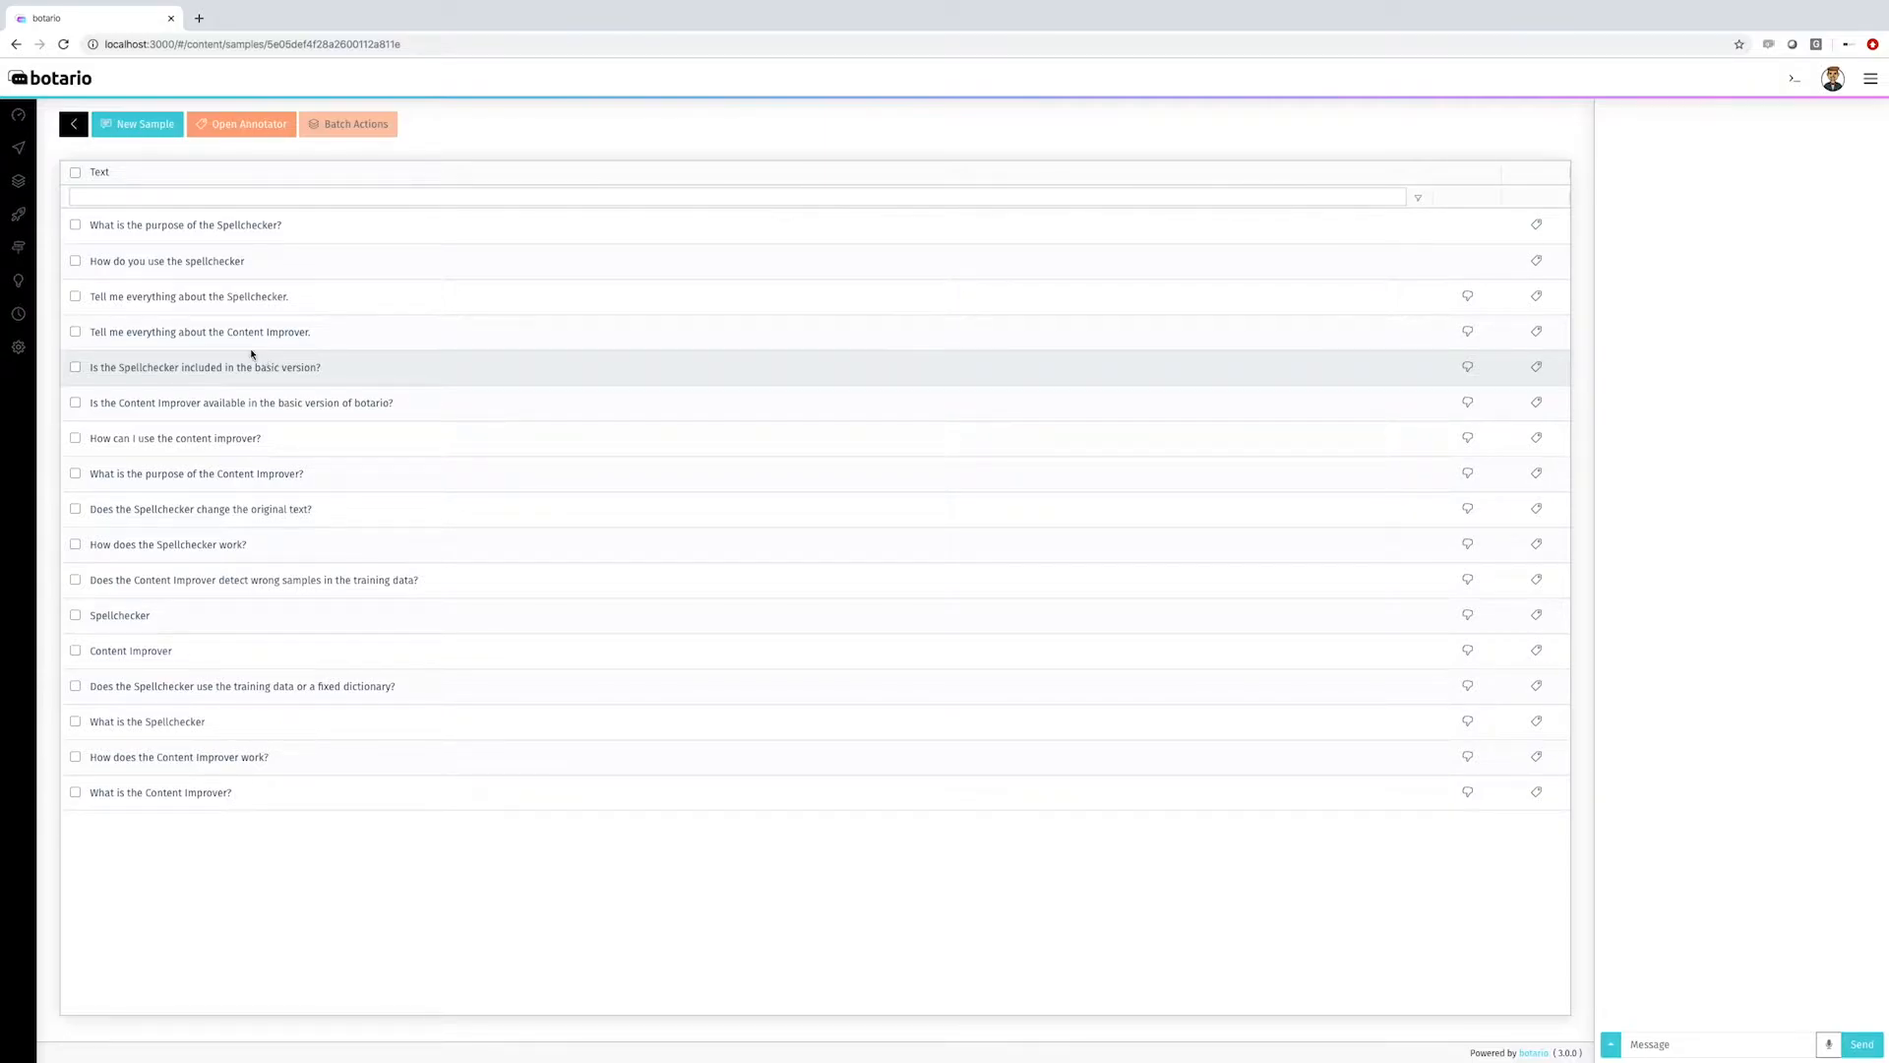
Step: Start a new generator dictionary named content_improver and assign it the content_improver entity
mouse_move(18, 221)
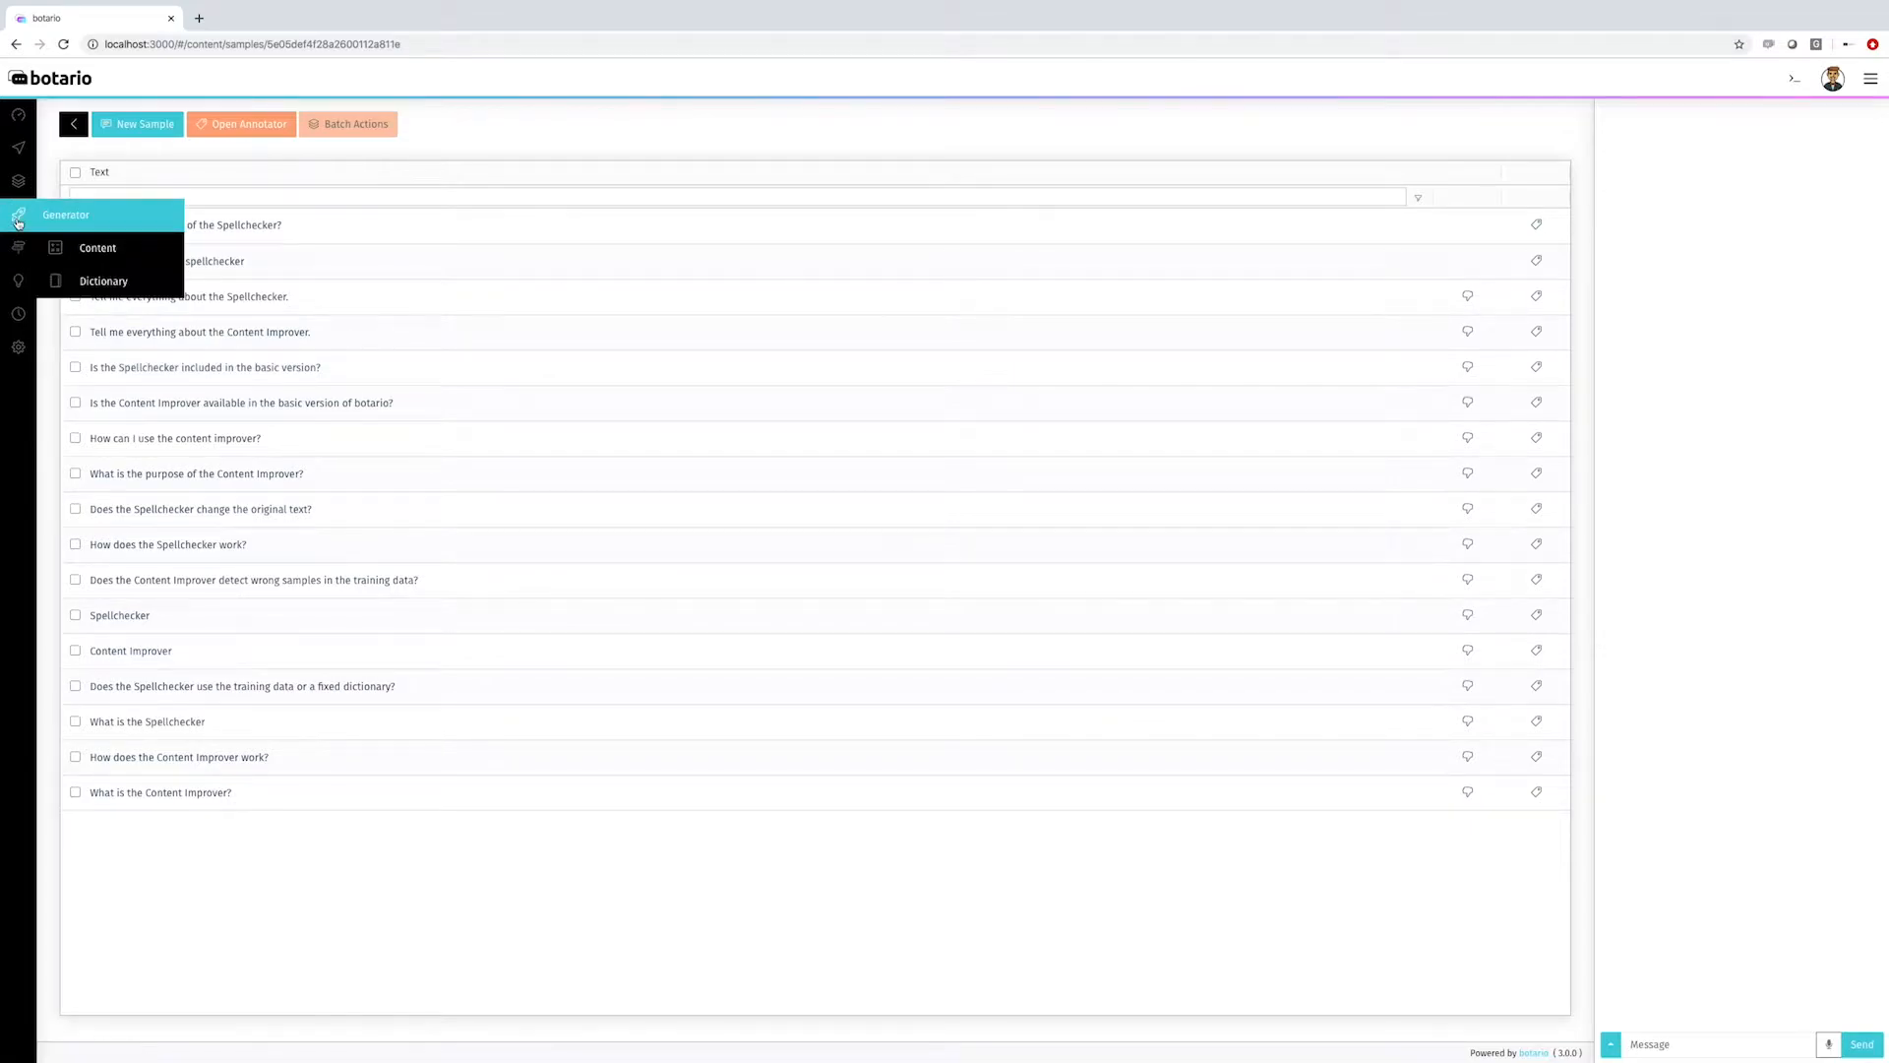
click(104, 282)
mouse_move(6, 255)
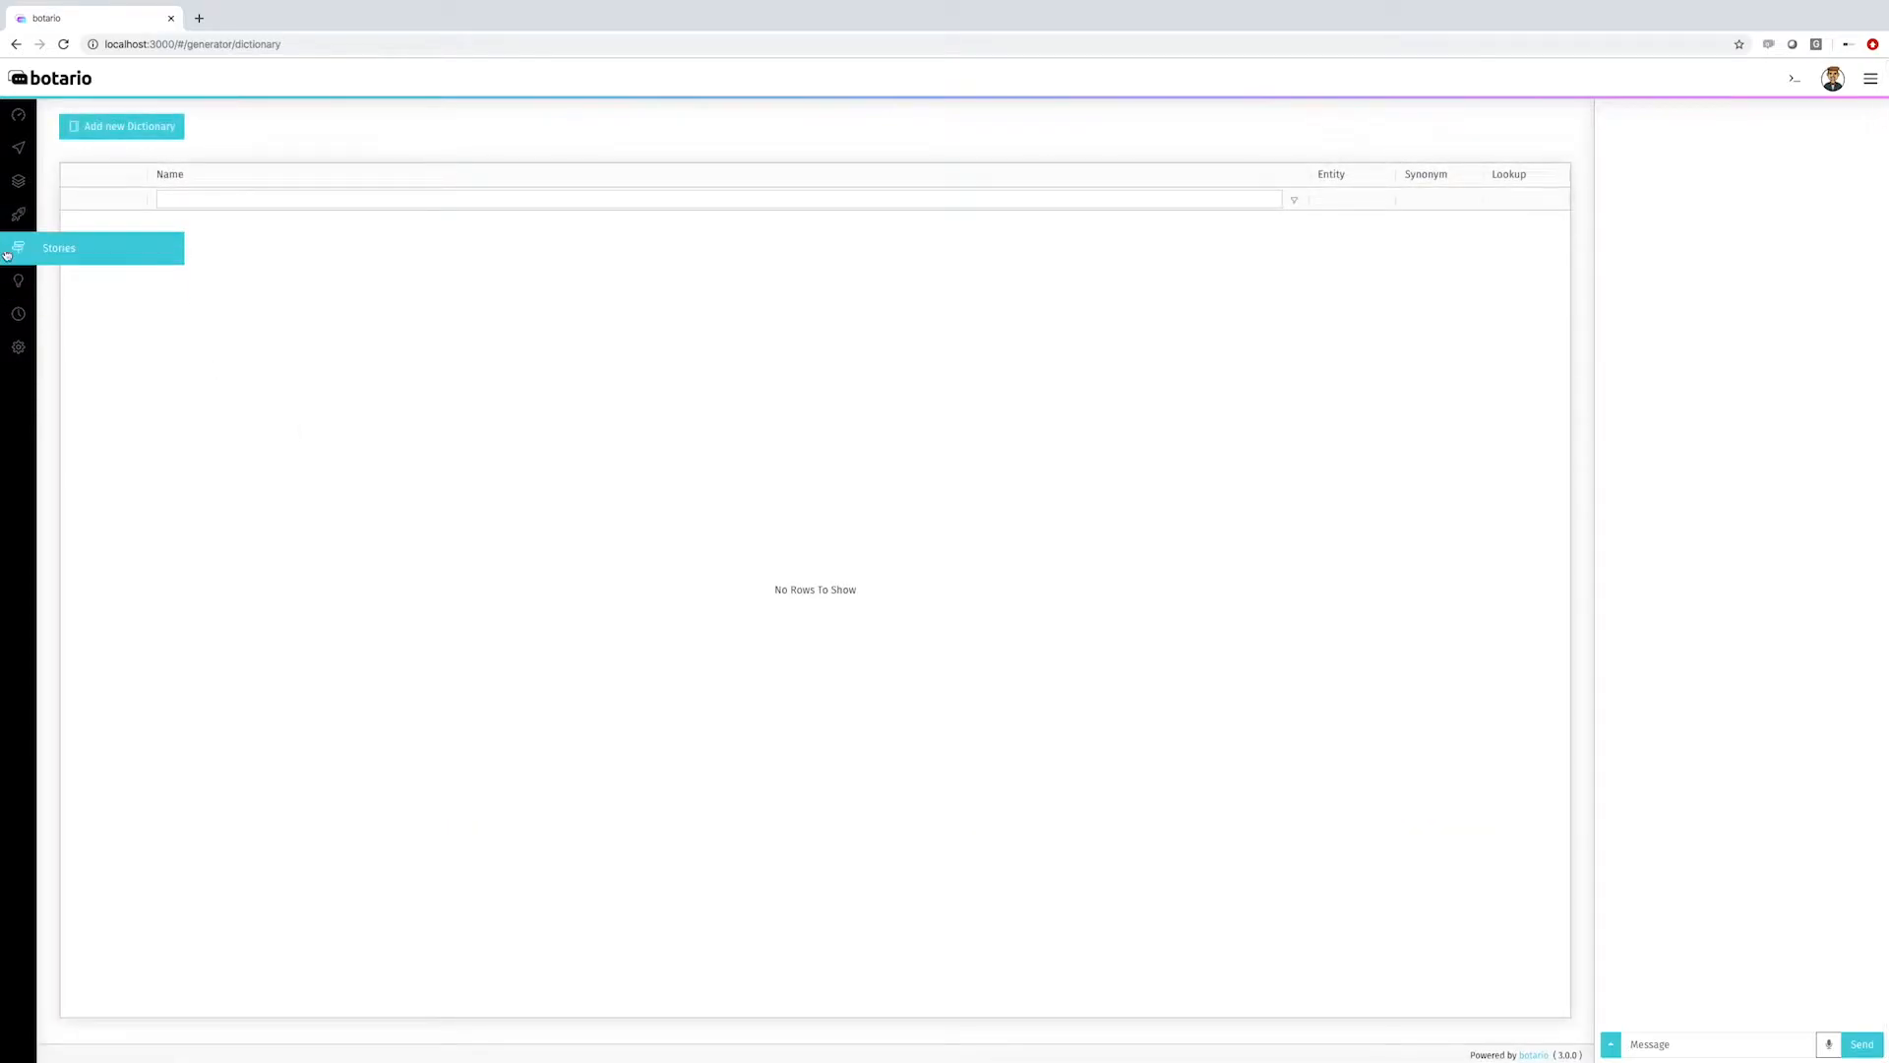
click(154, 130)
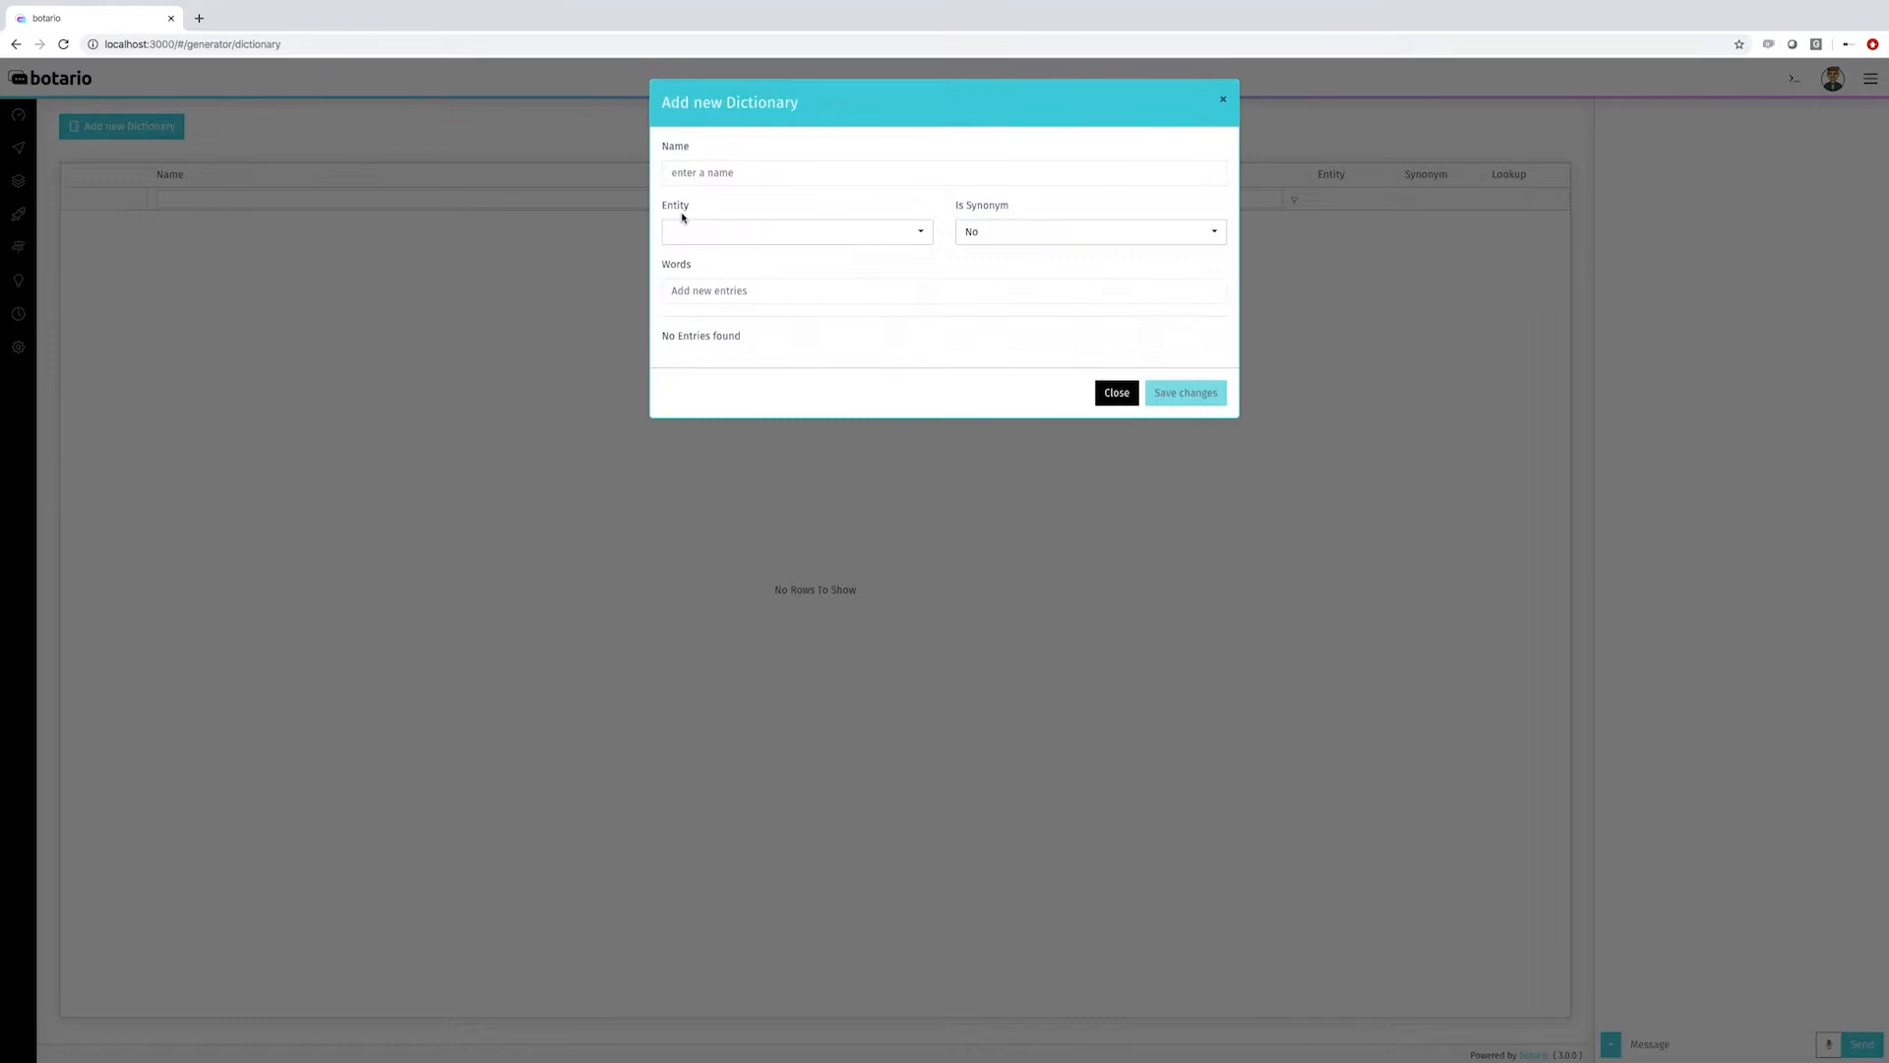
click(693, 170)
text(content_imporvier)
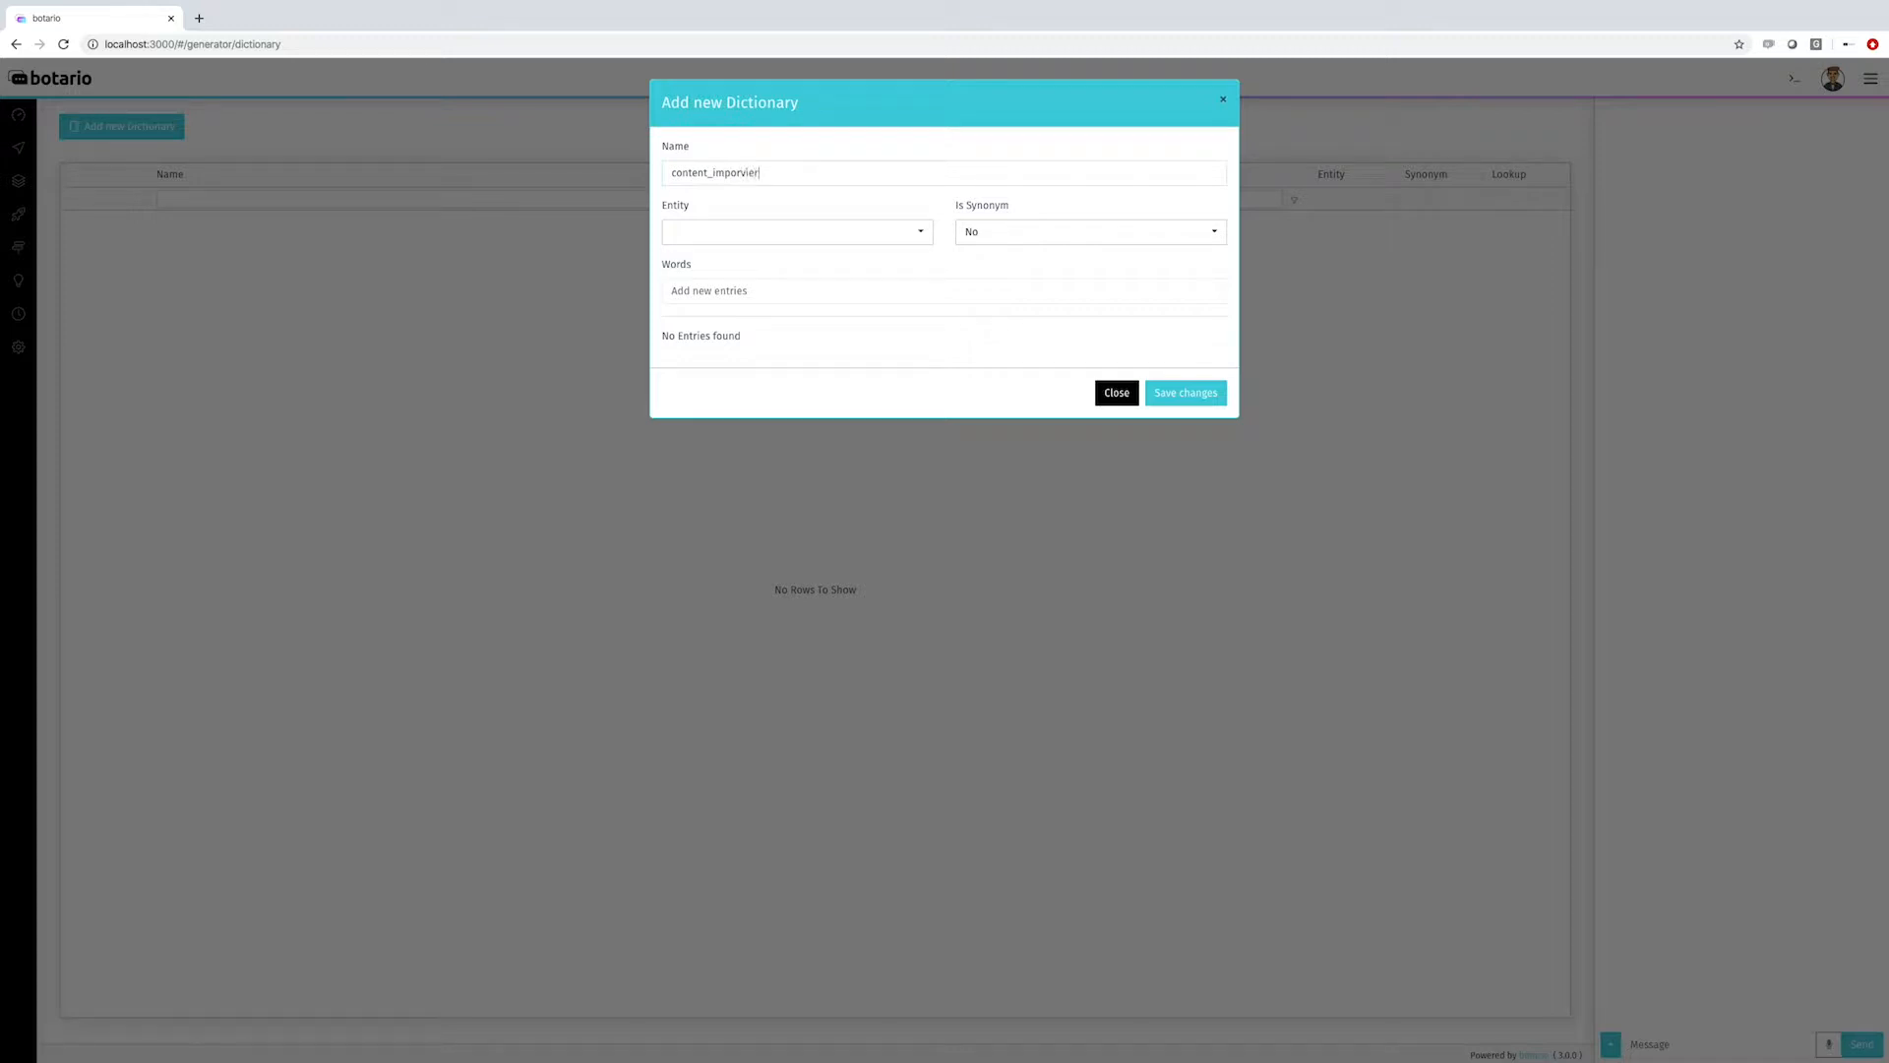
key(BackSpace)
key(BackSpace)
key(BackSpace)
key(BackSpace)
key(BackSpace)
key(BackSpace)
text(rover)
click(812, 238)
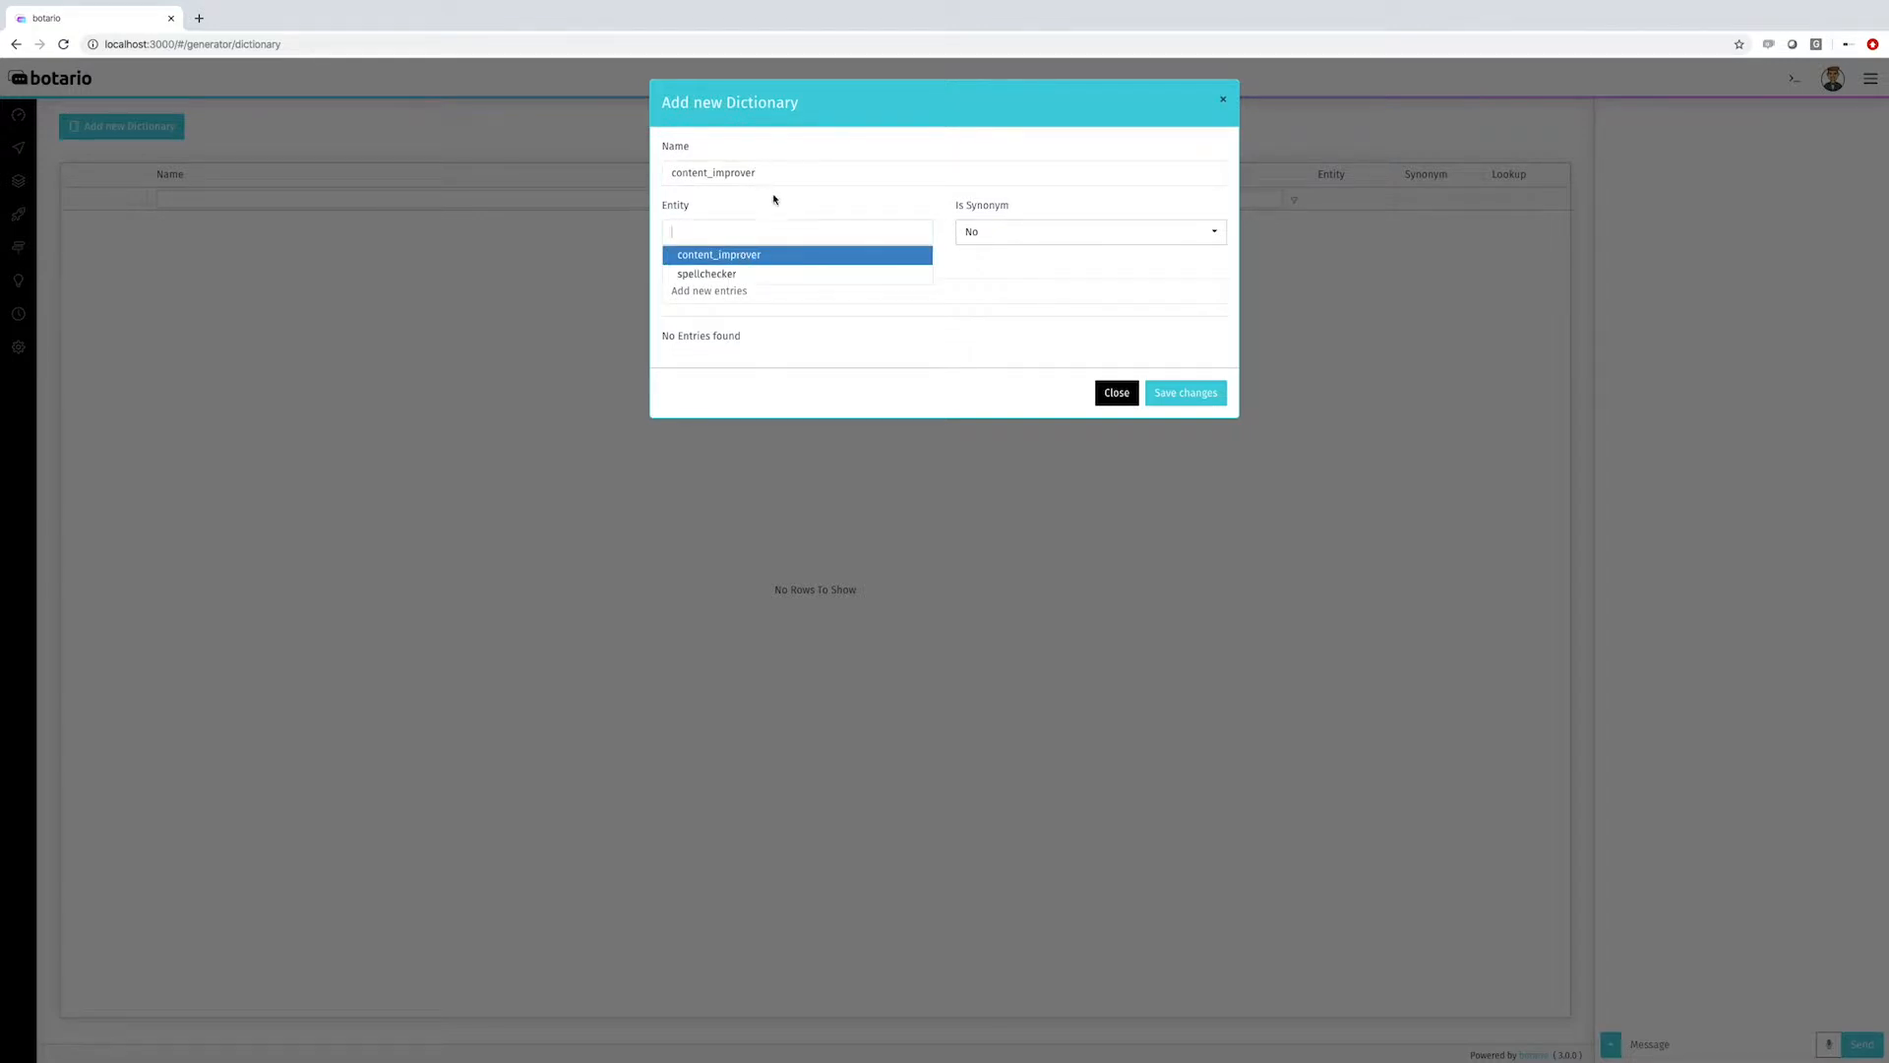
click(772, 258)
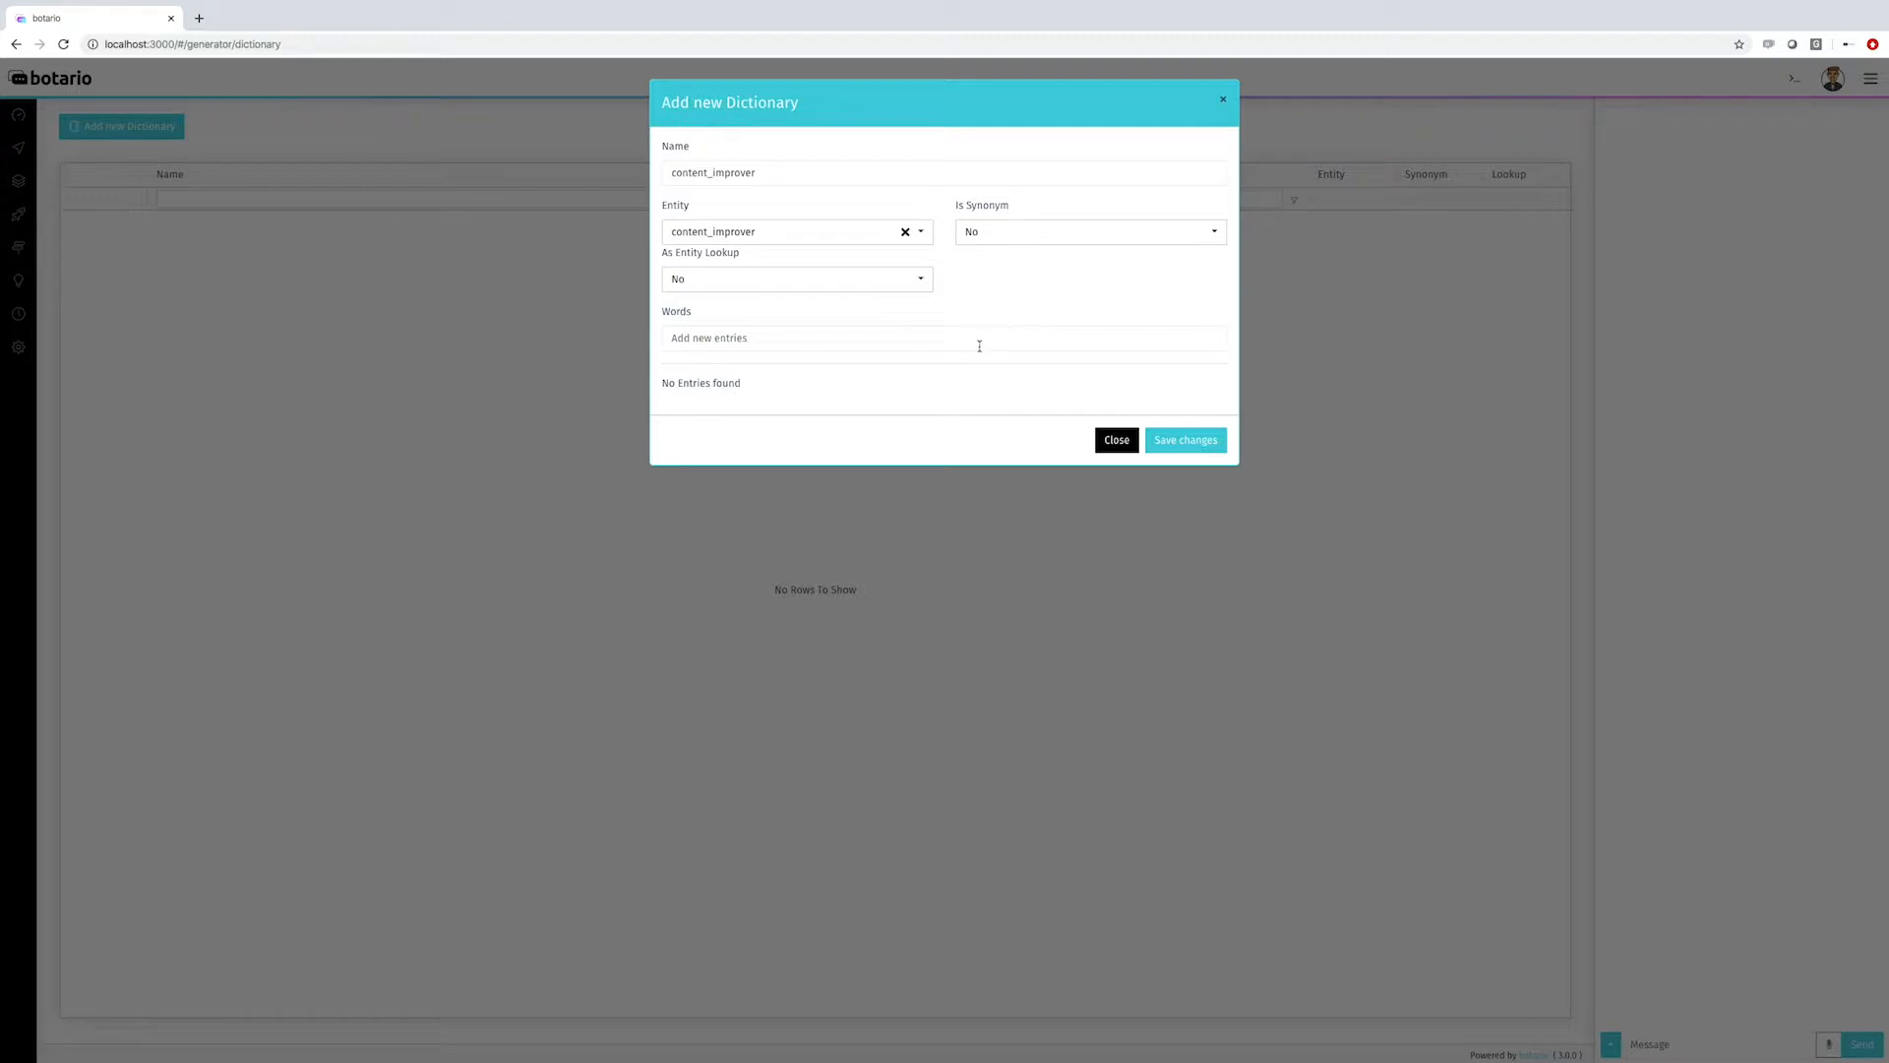
text(content imporver)
key(BackSpace)
key(BackSpace)
key(BackSpace)
key(BackSpace)
key(BackSpace)
text(ro)
key(Return)
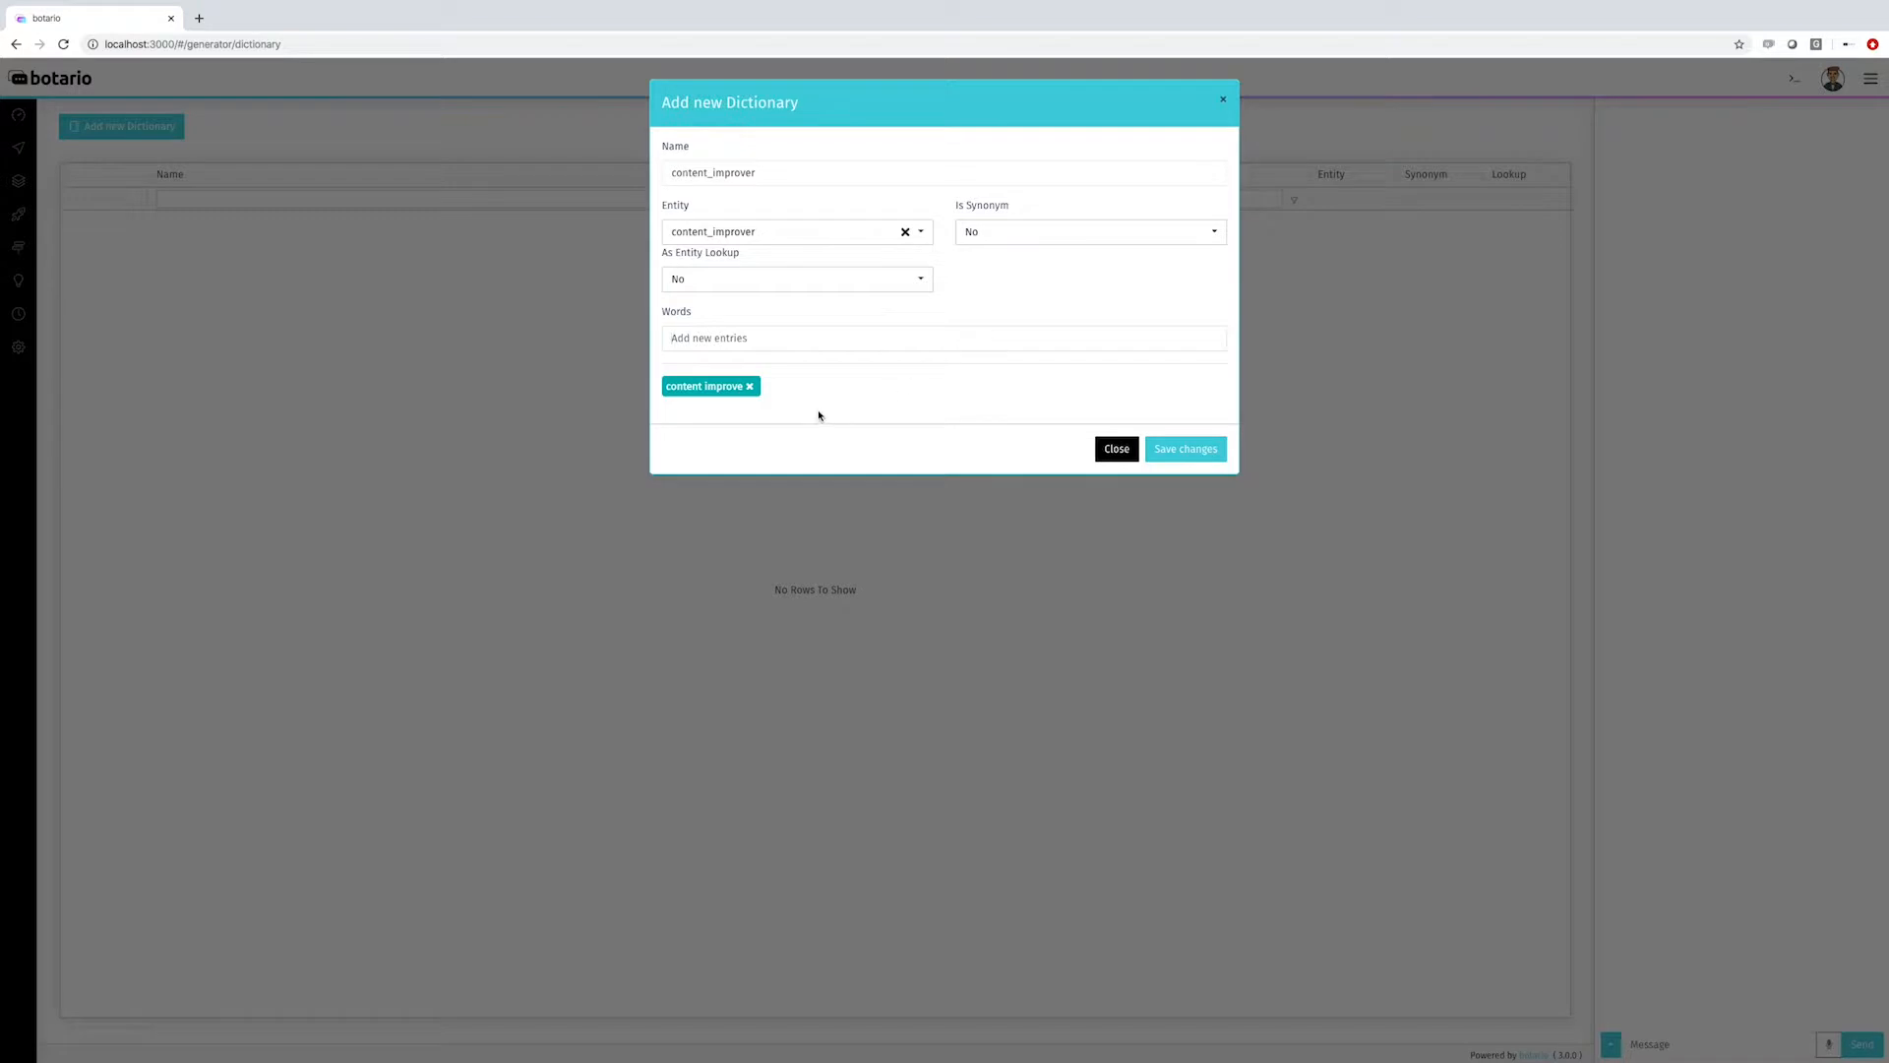
click(750, 385)
Step: Add the entries "content improver", "content improvements" and "contentimprover" to the dictionary's words
click(733, 346)
text(content im)
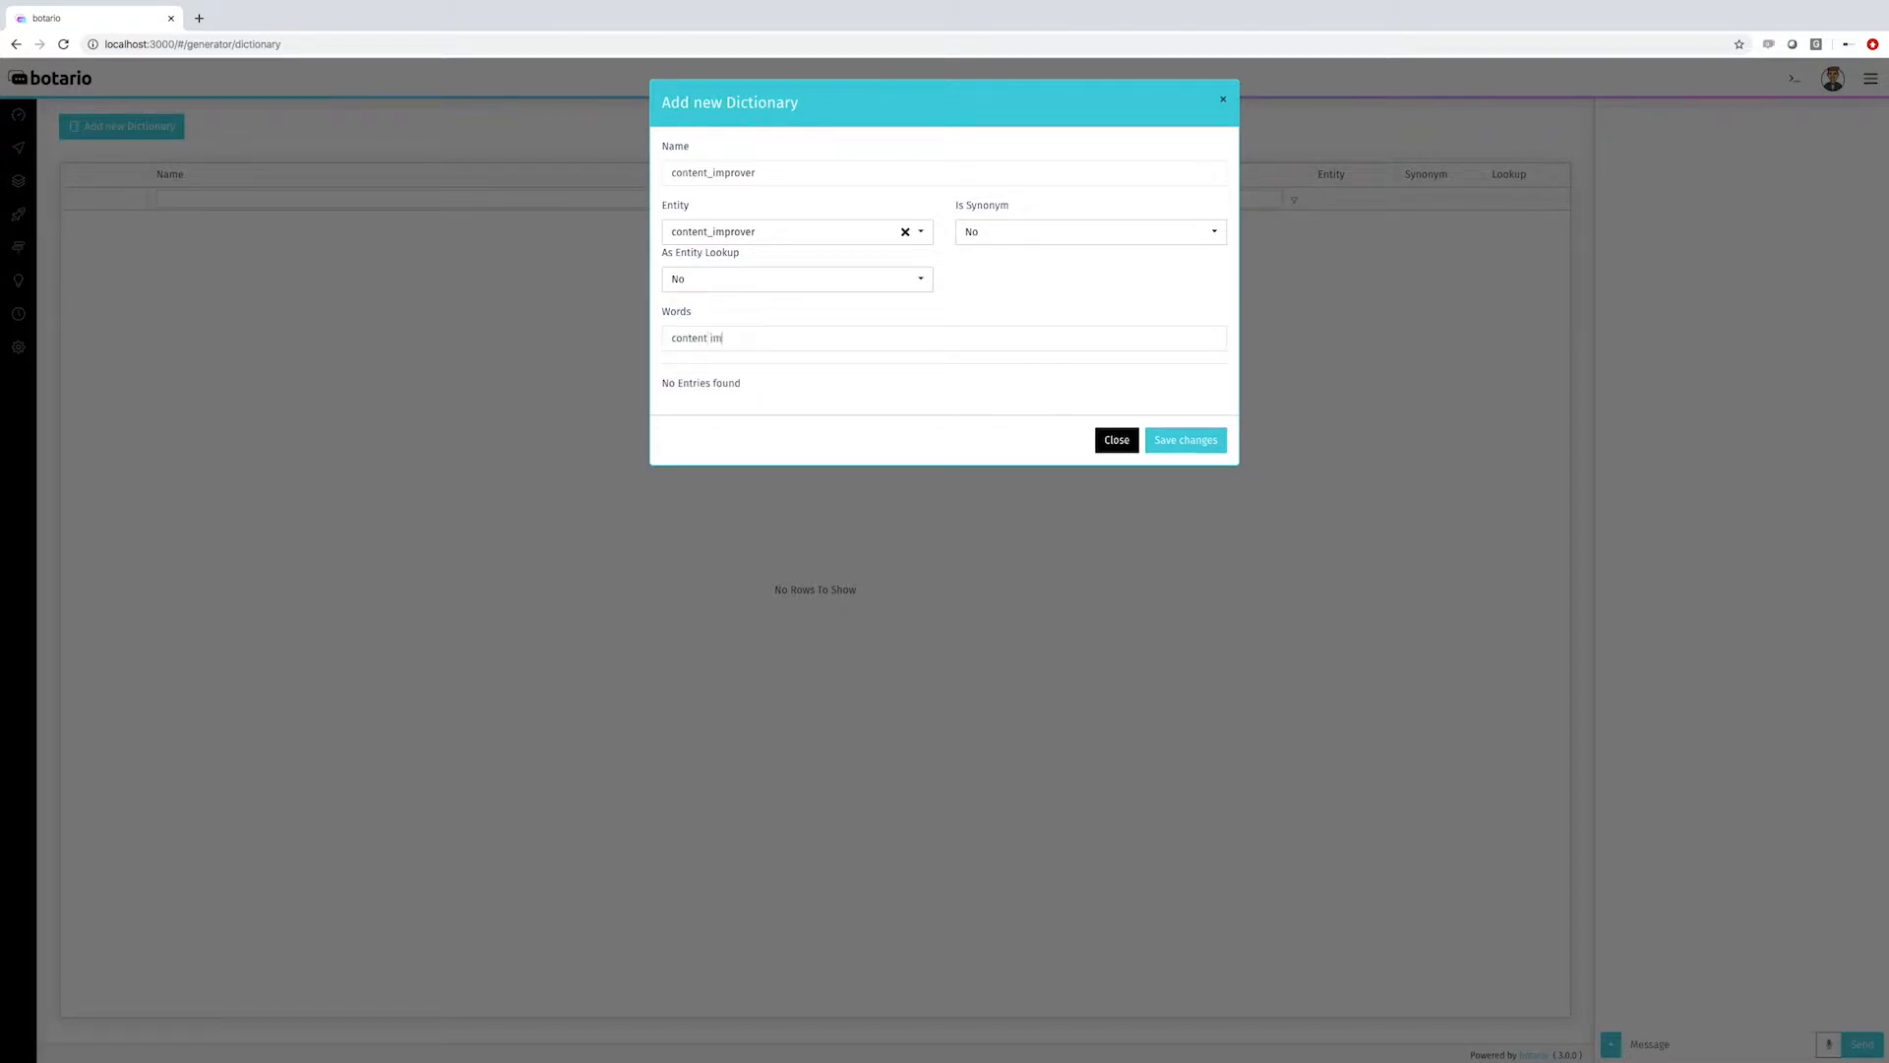
text(probver)
key(BackSpace)
key(BackSpace)
key(BackSpace)
text(ver)
key(Return)
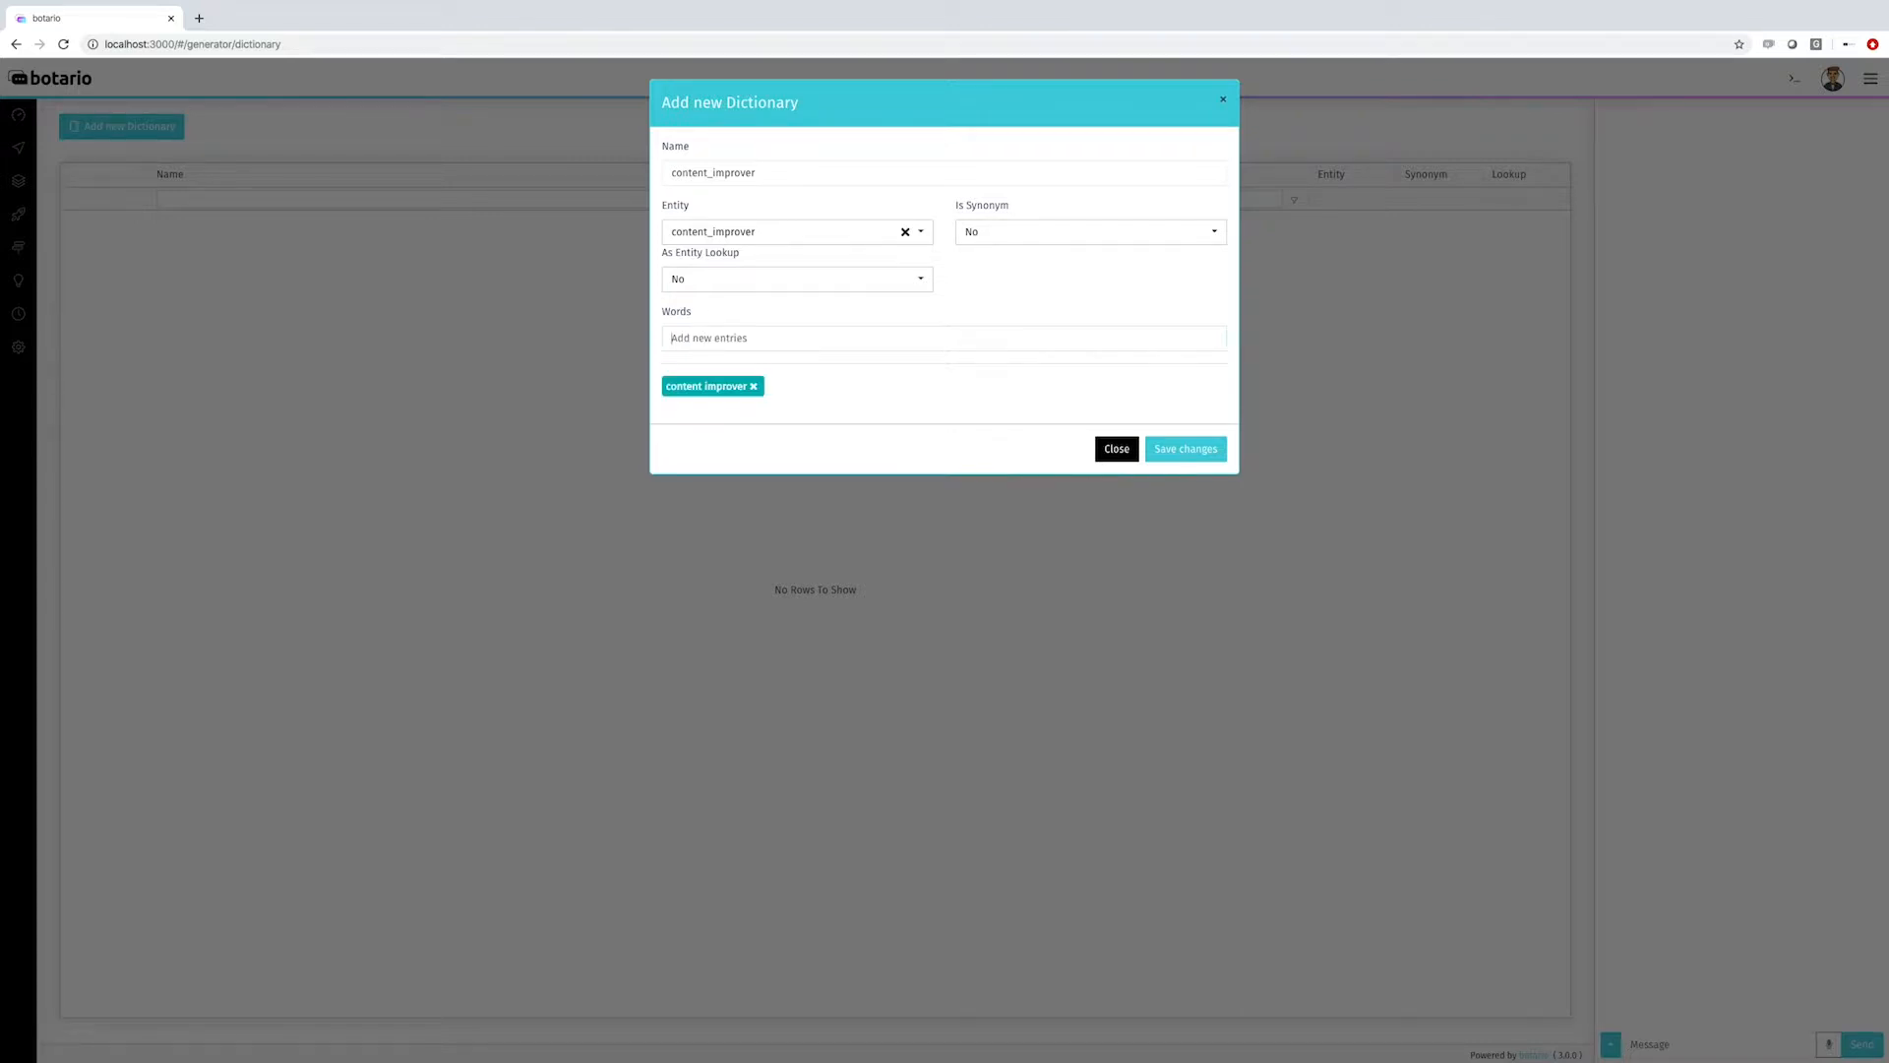
text(content improvements)
key(Return)
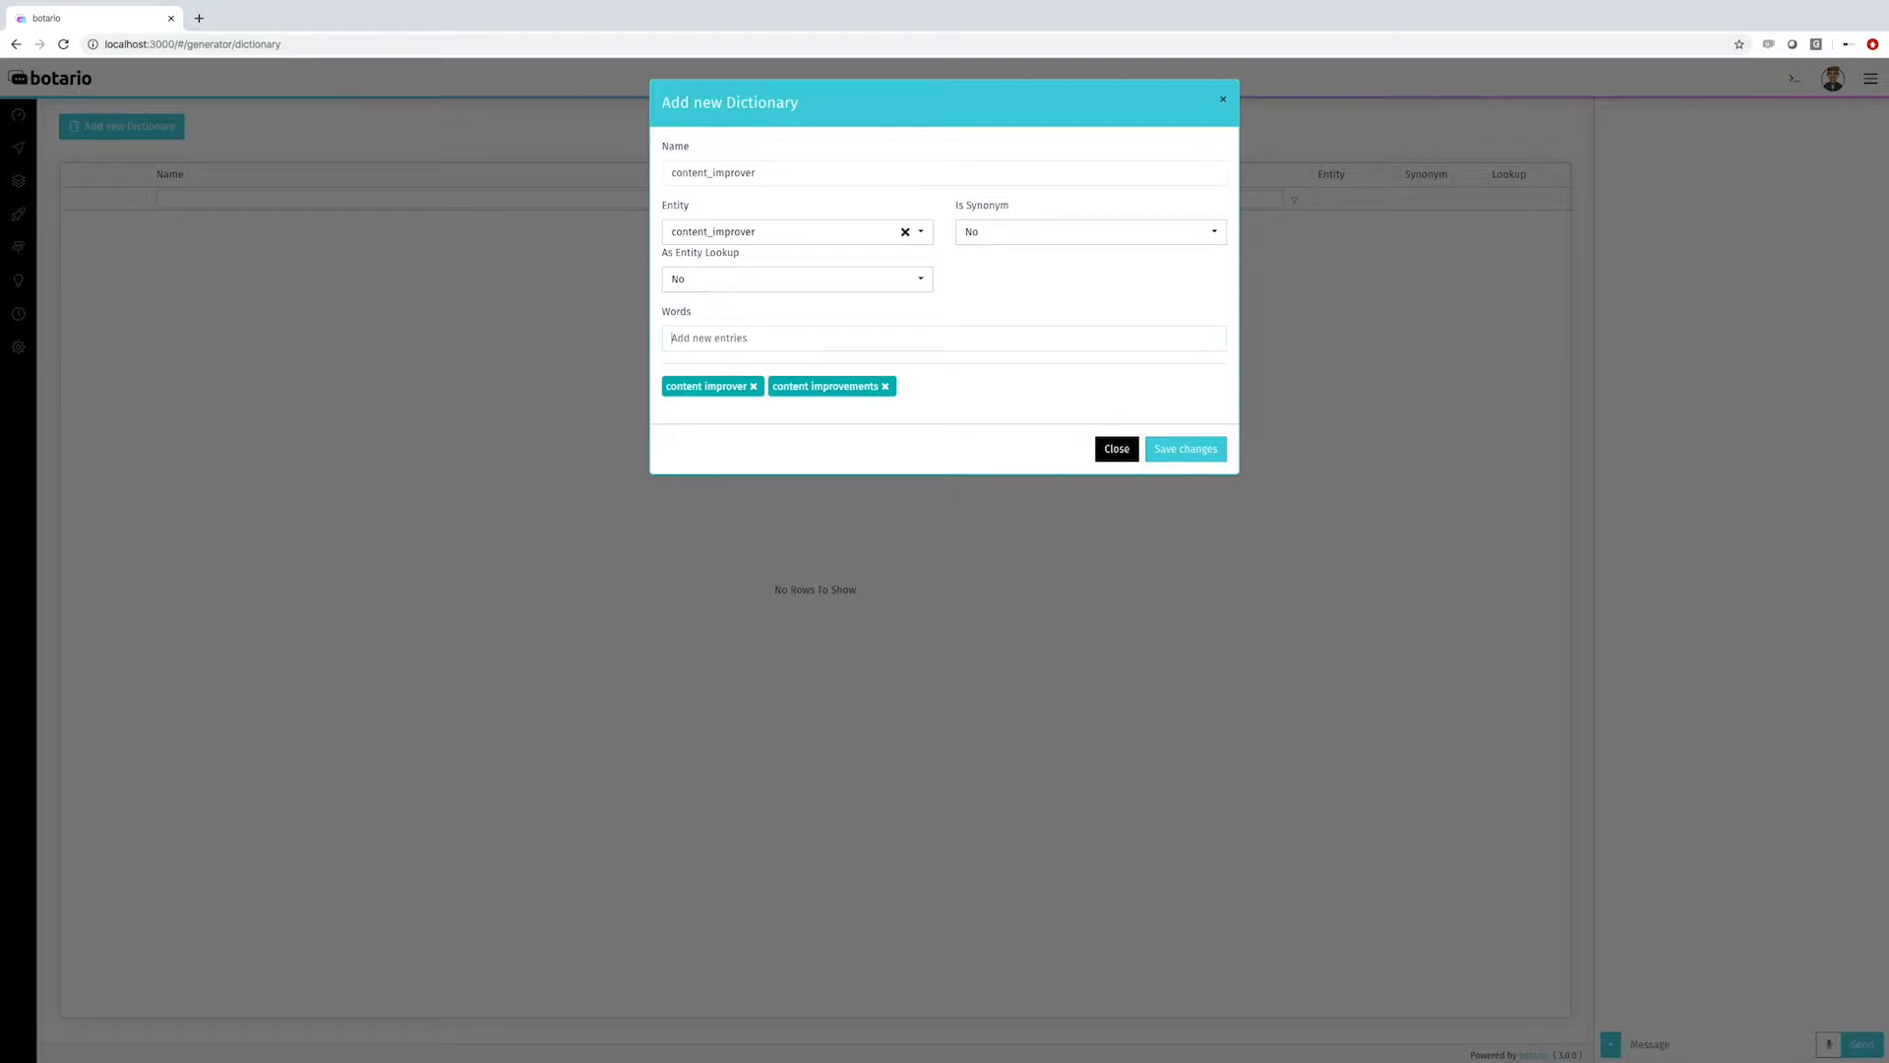
text(contentimprover)
key(Return)
Step: Set the content_improver dictionary's Is Synonym option to Yes
click(1019, 226)
click(1008, 258)
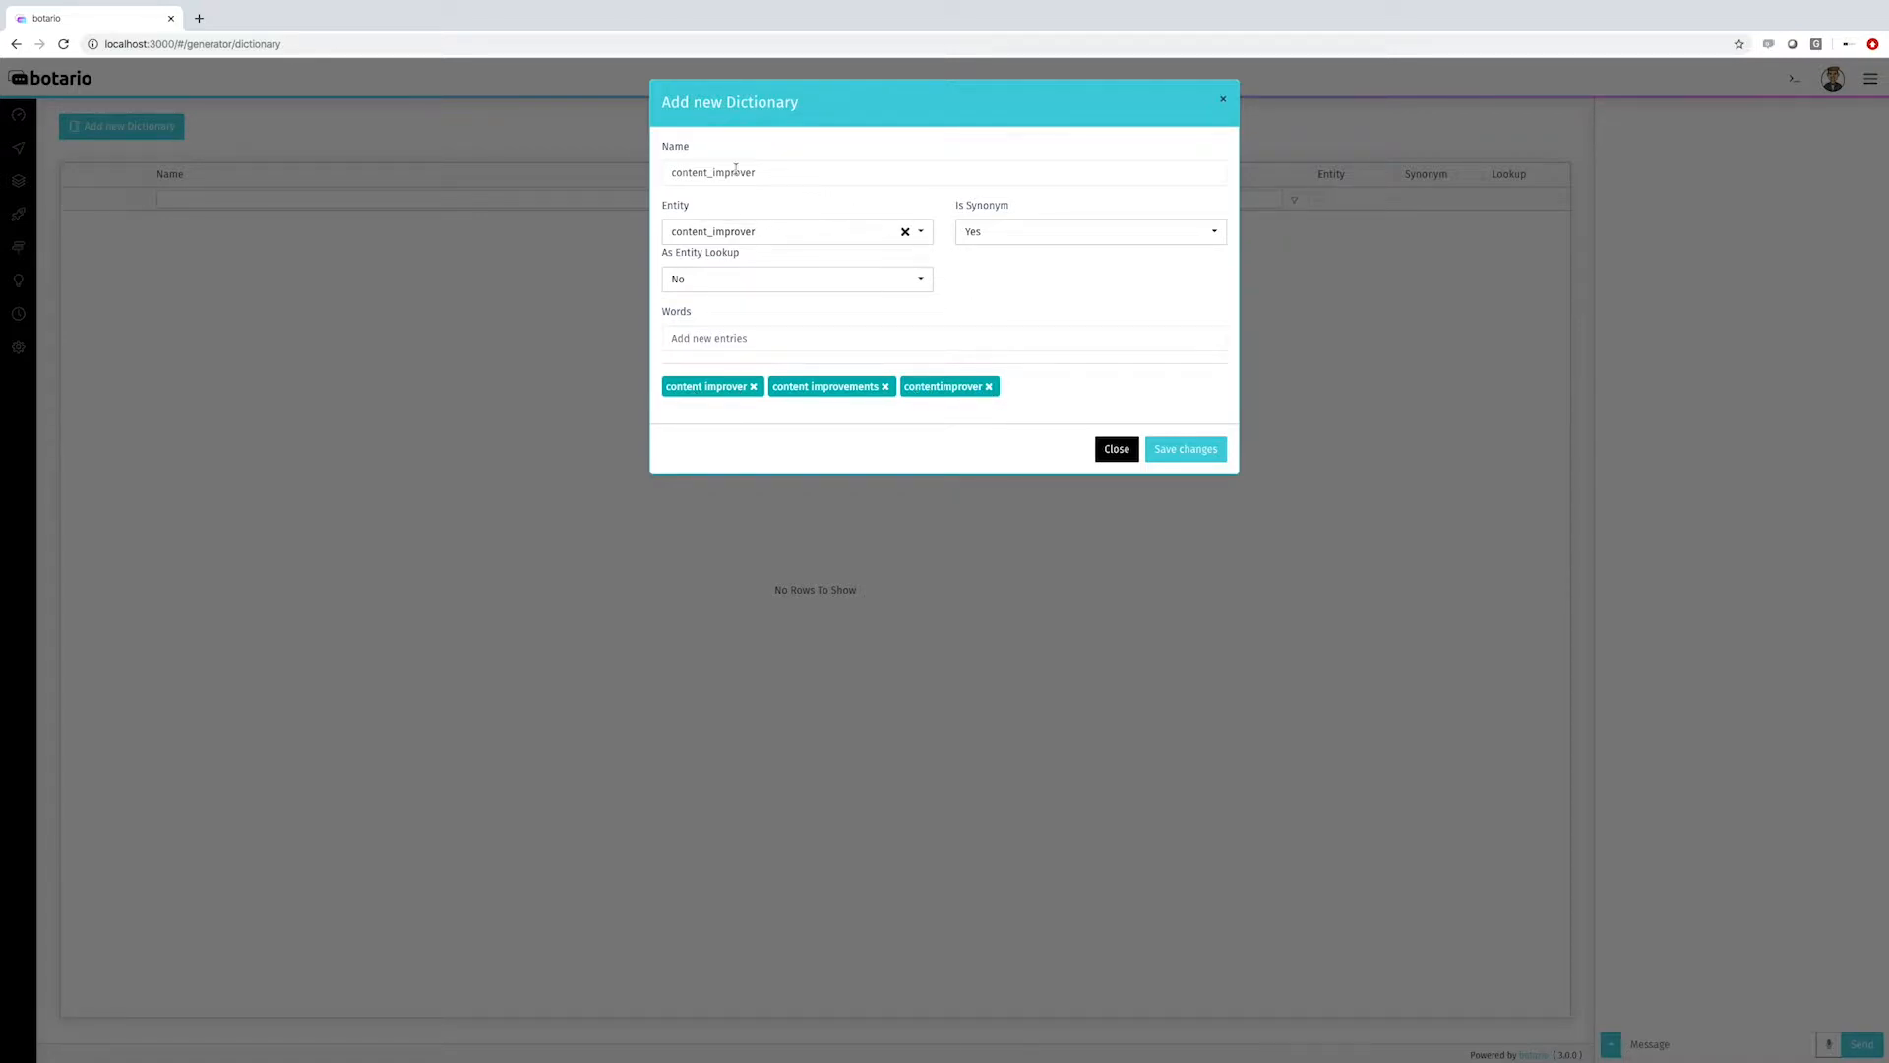
drag(756, 172, 660, 171)
click(720, 172)
Step: Add the word entry "content improving" and save the content_improver dictionary
text(content imrpvong)
key(BackSpace)
key(BackSpace)
key(BackSpace)
key(BackSpace)
key(BackSpace)
text(proving)
key(Return)
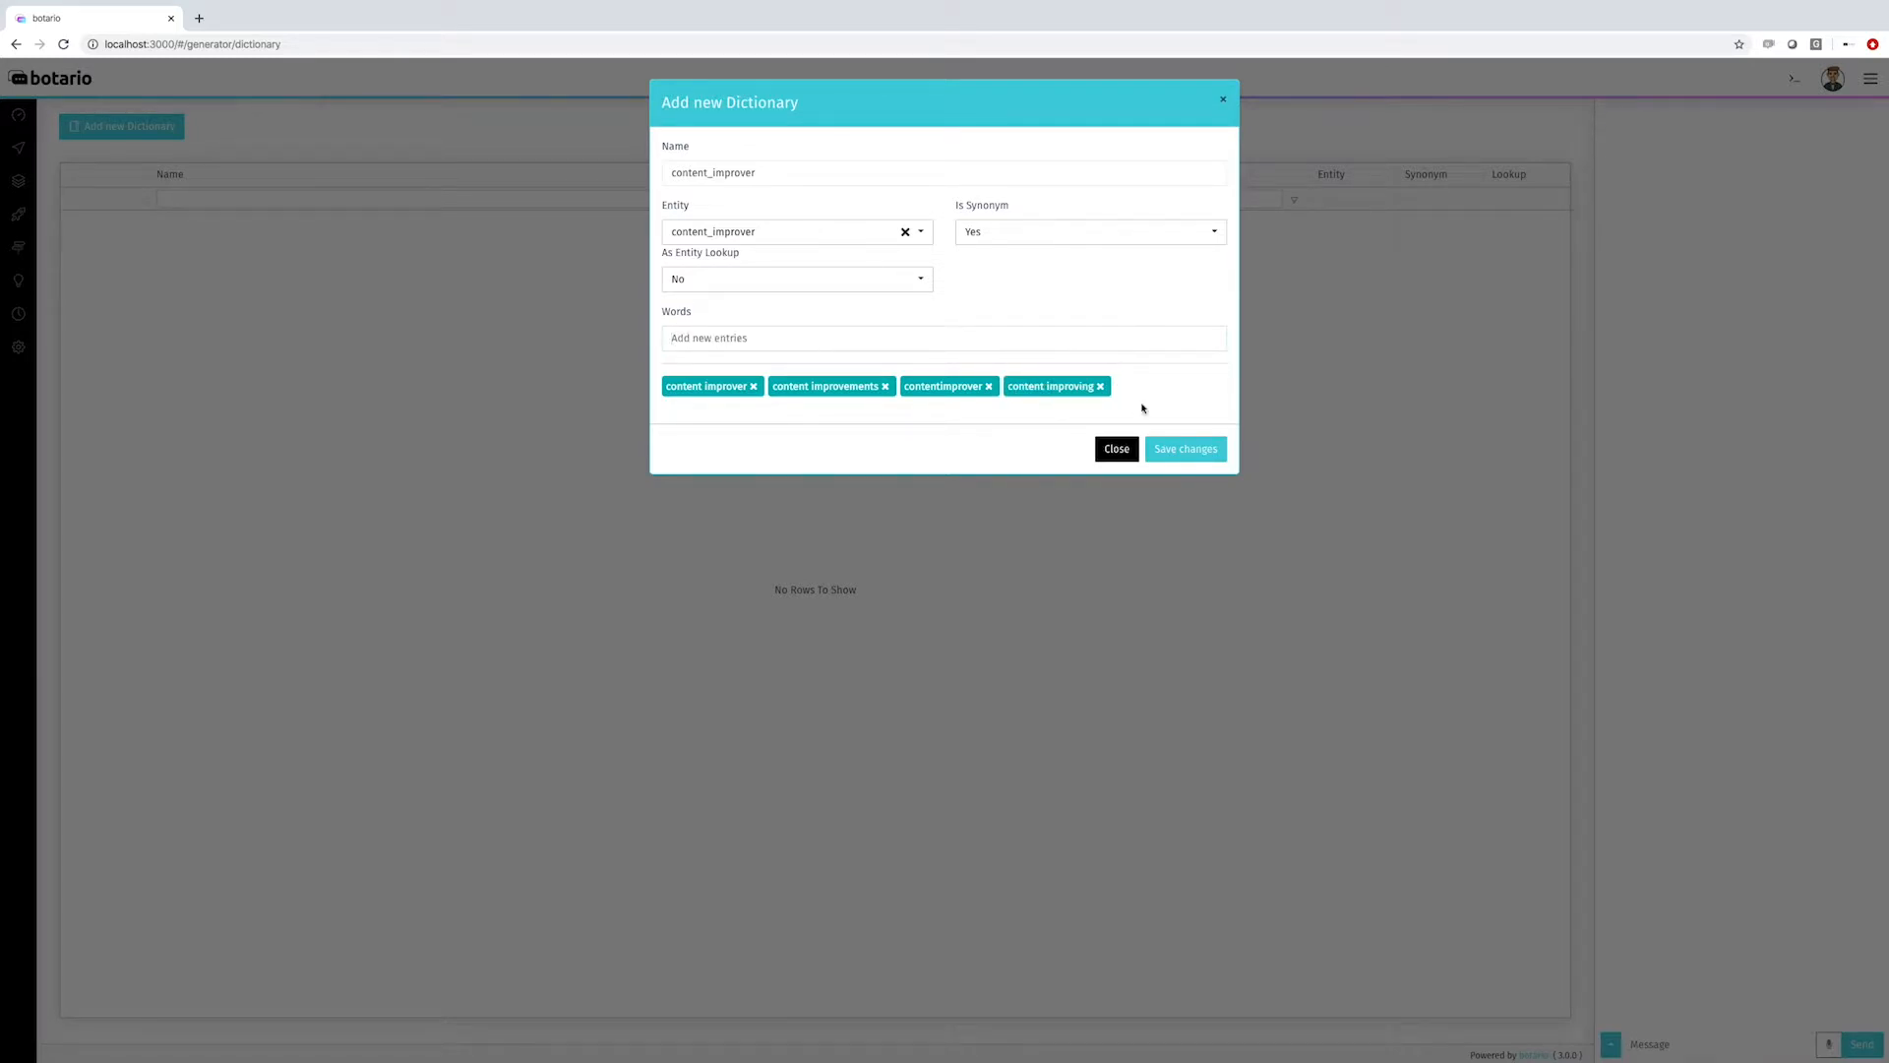
click(1209, 451)
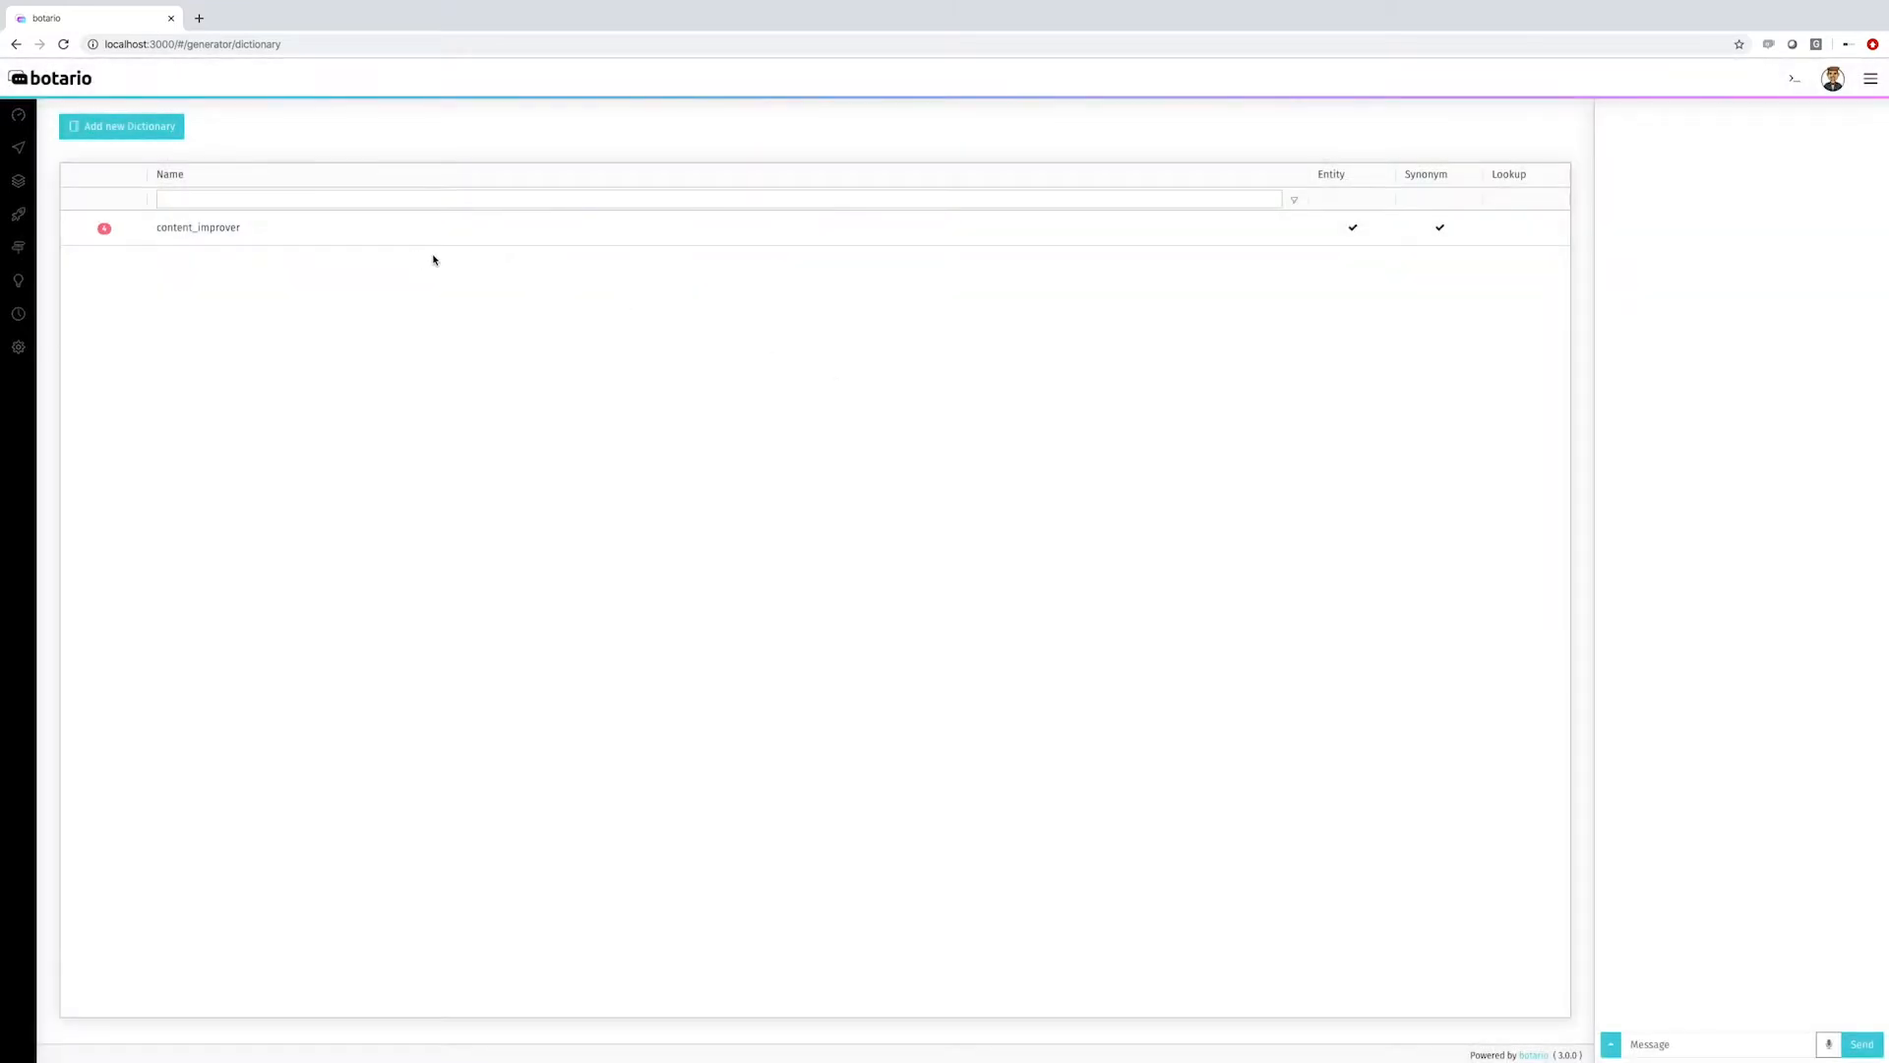
Step: Start another dictionary named spellchecker and assign it the spellchecker entity
click(137, 128)
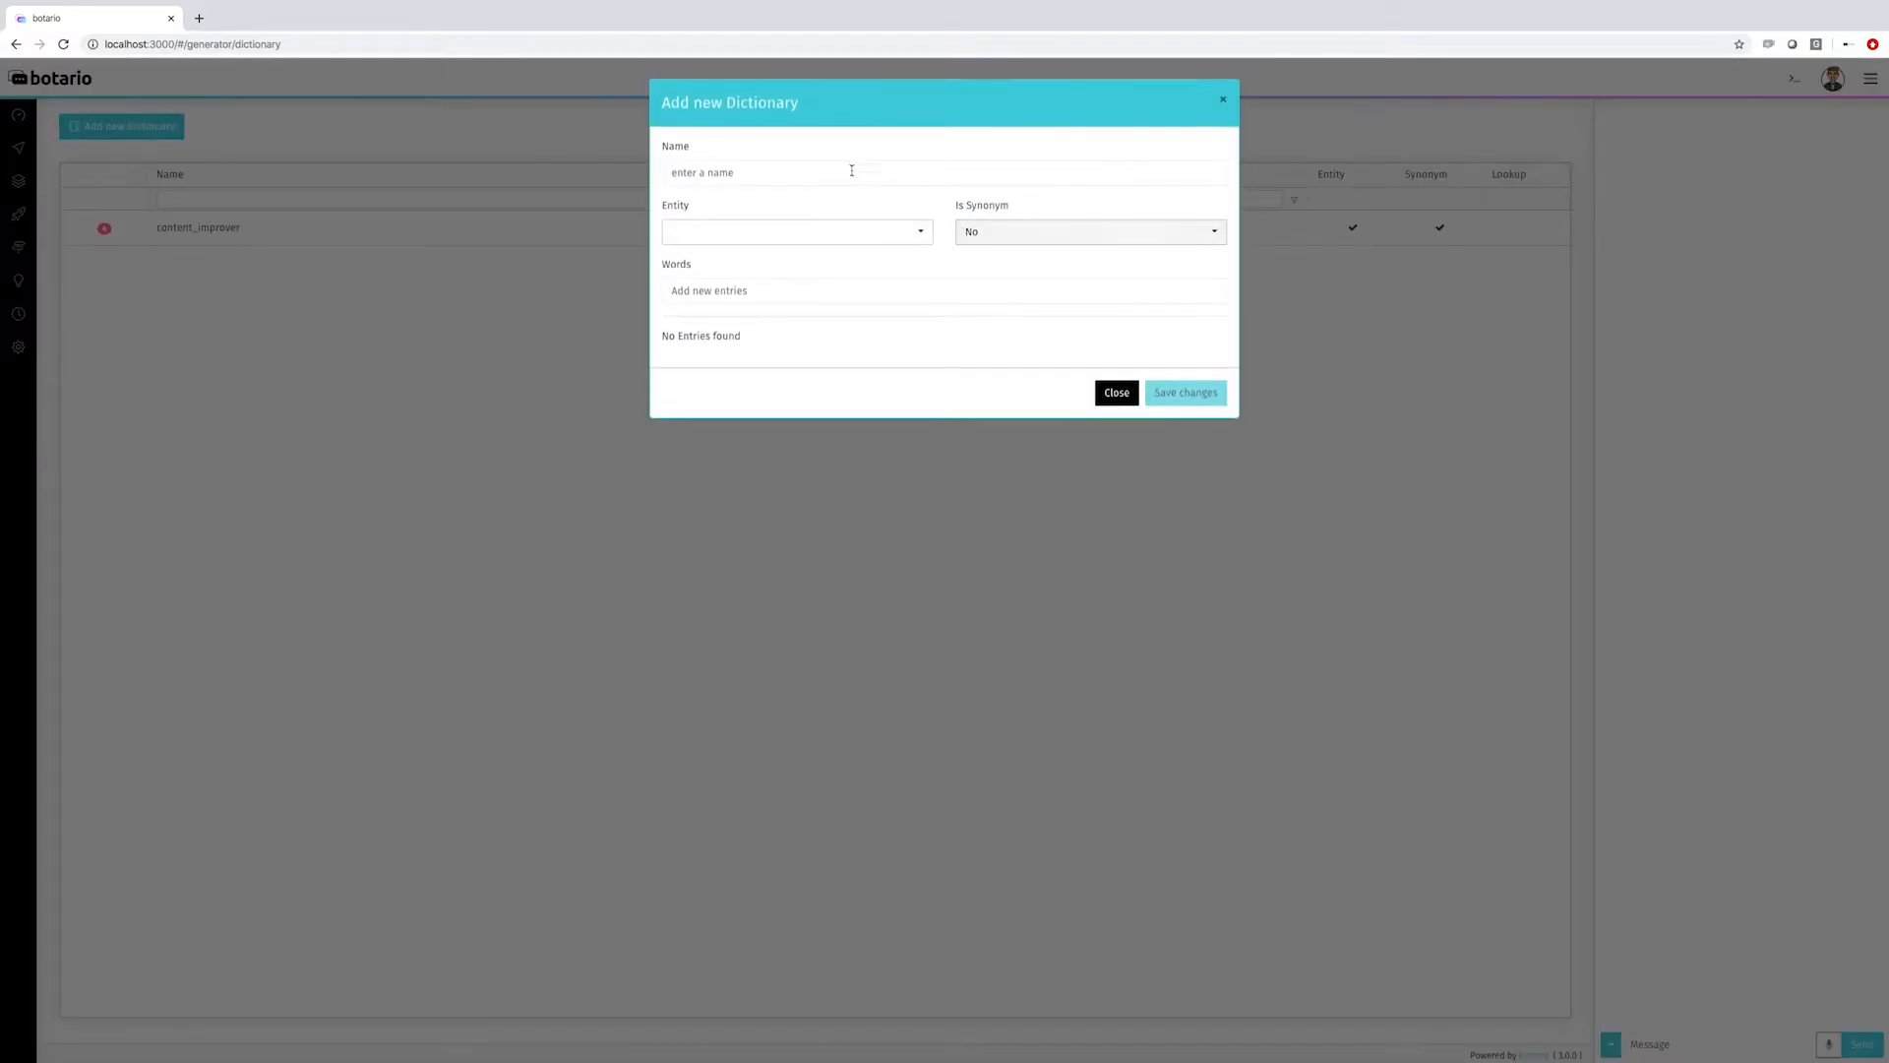
click(783, 175)
text(spell)
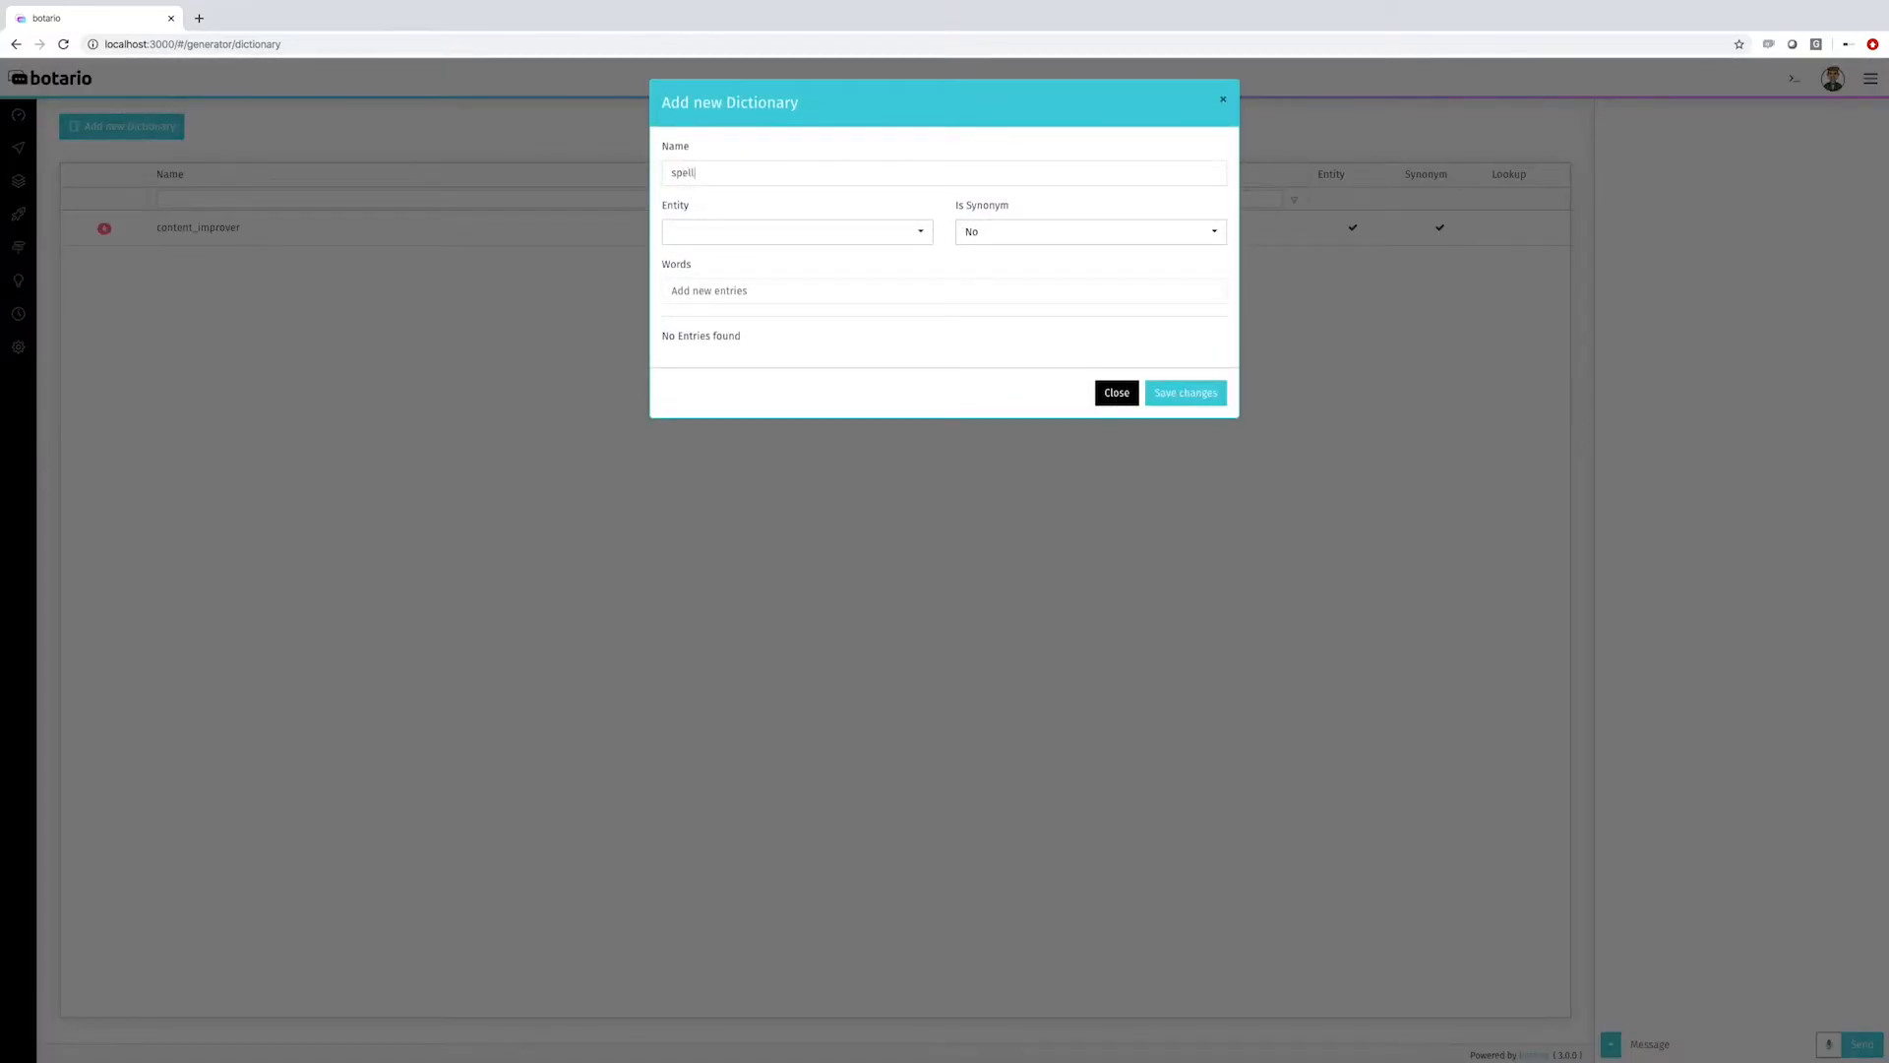
text(checker)
click(856, 231)
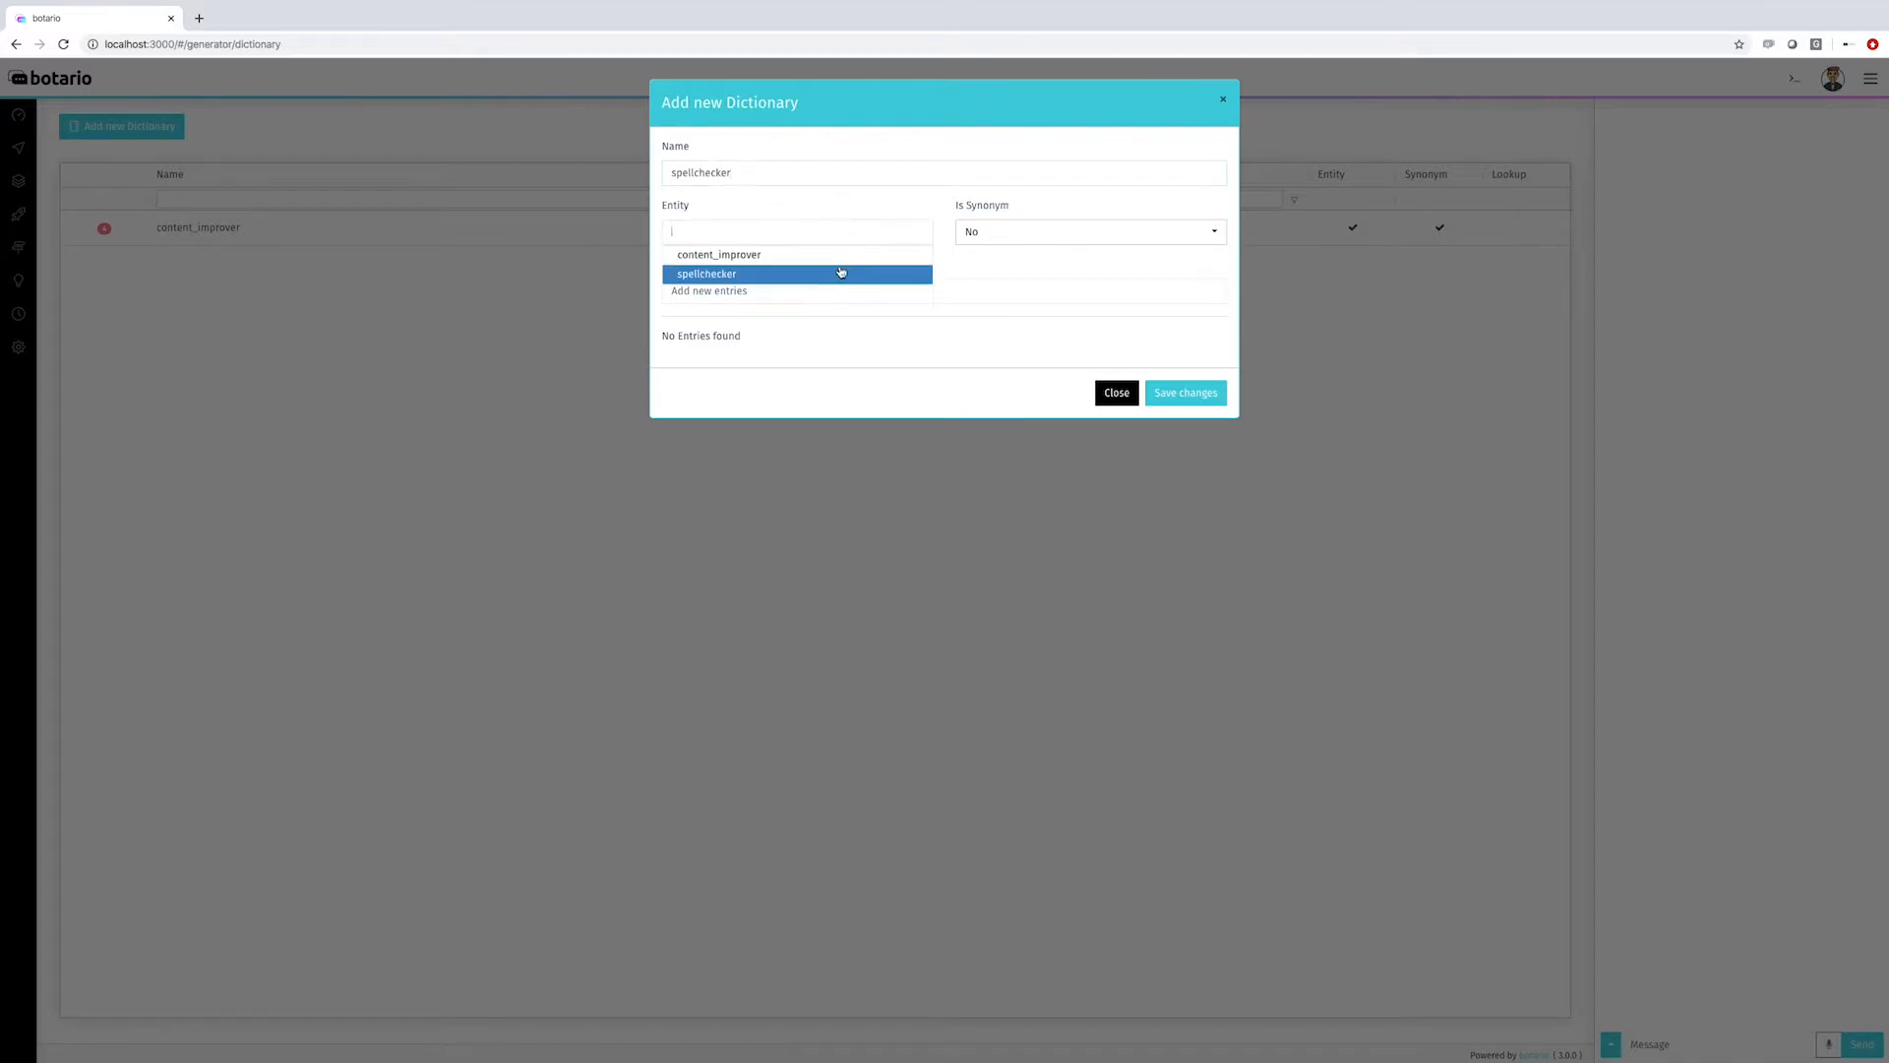
click(842, 269)
Step: Set both Is Synonym and As Entity Lookup to Yes for the spellchecker dictionary
click(1091, 230)
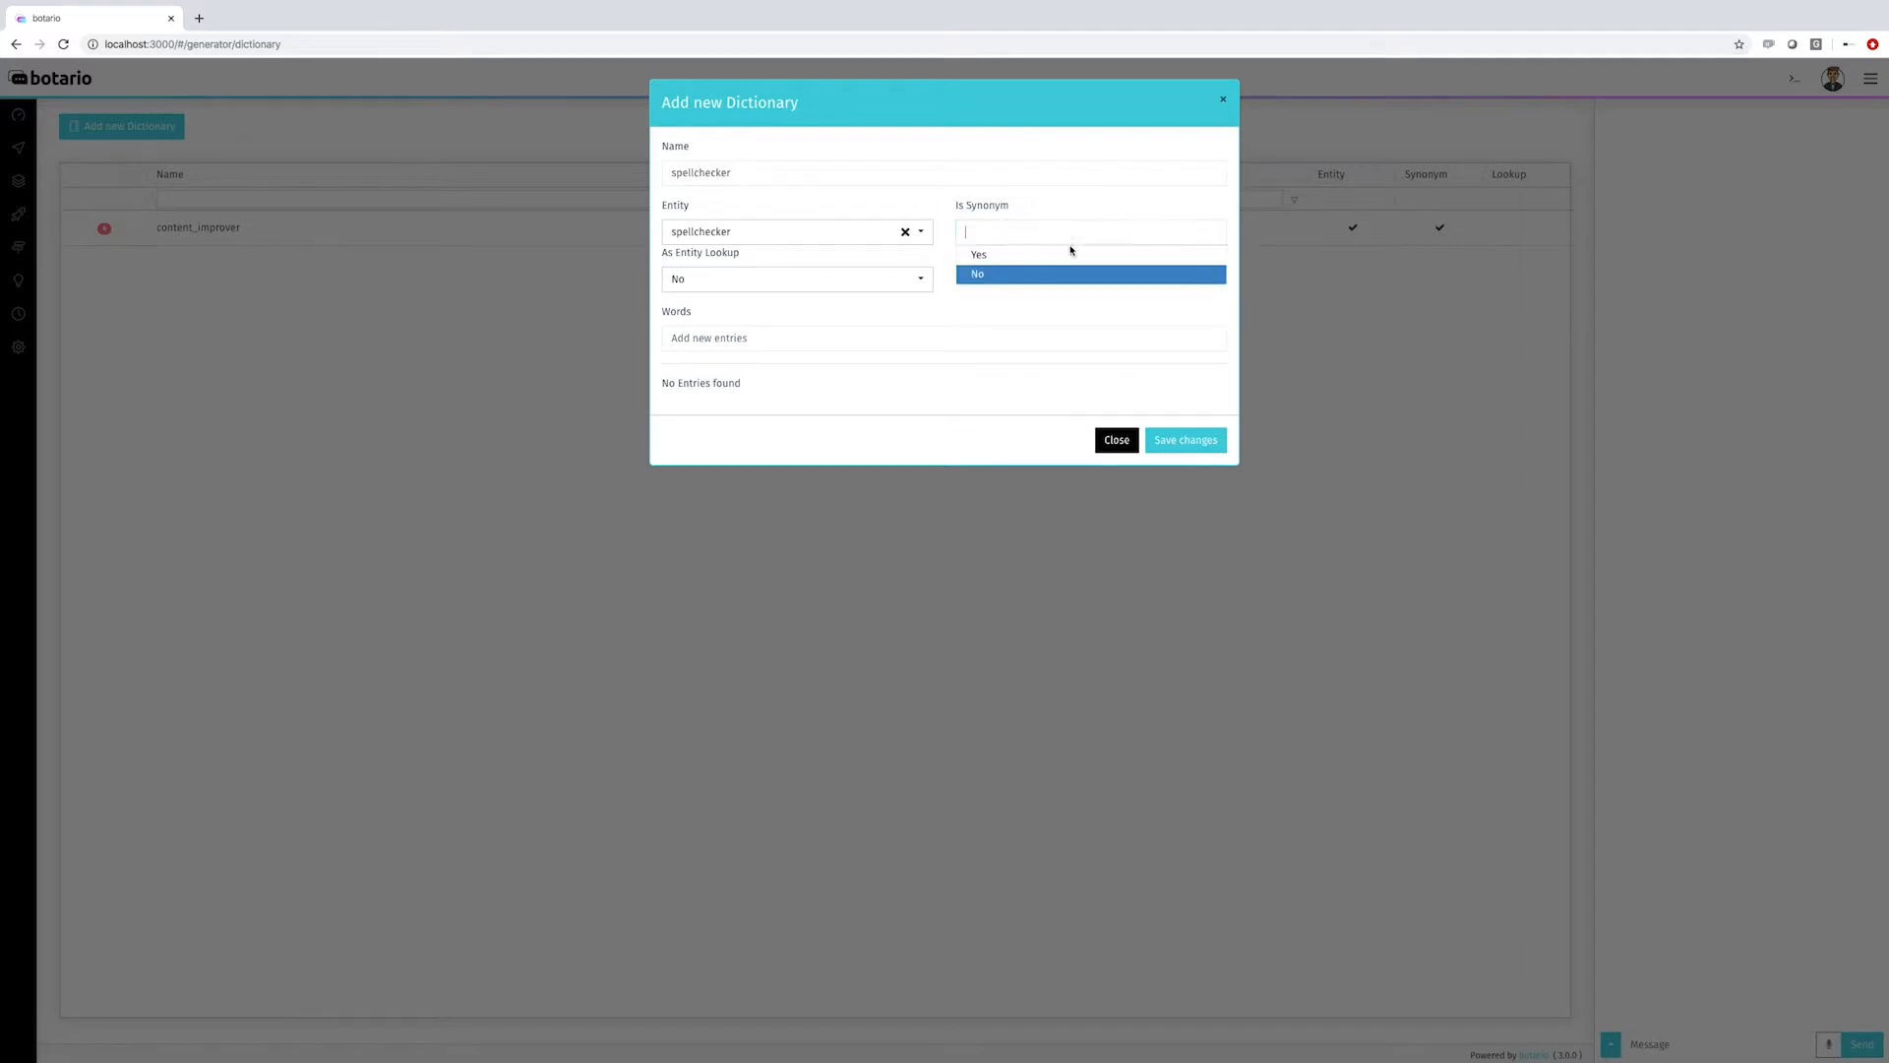
click(1065, 253)
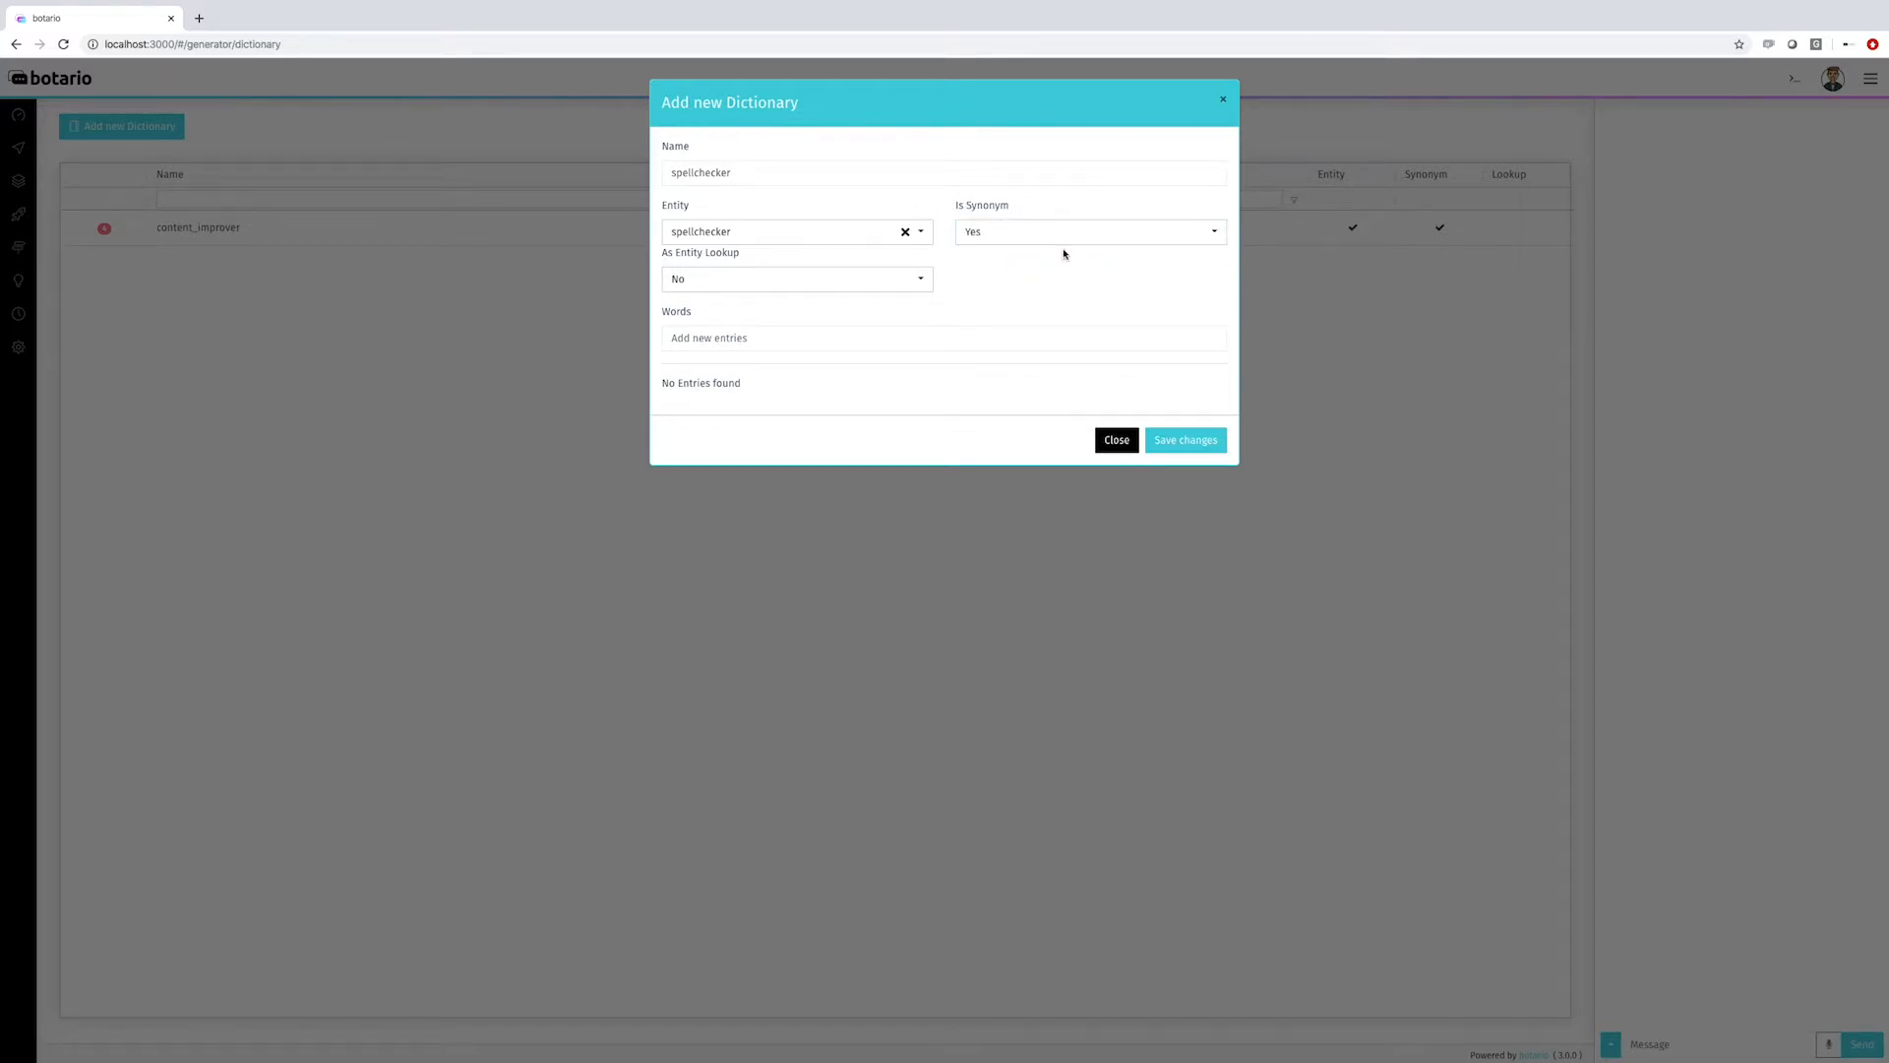
double_click(729, 173)
click(737, 286)
click(728, 313)
Step: Add the words "spellchecker", "spell checker", "spell checking" and "auto correction", and save the spellchecker dictionary
click(716, 337)
text(spellchecker)
key(Return)
text(sp)
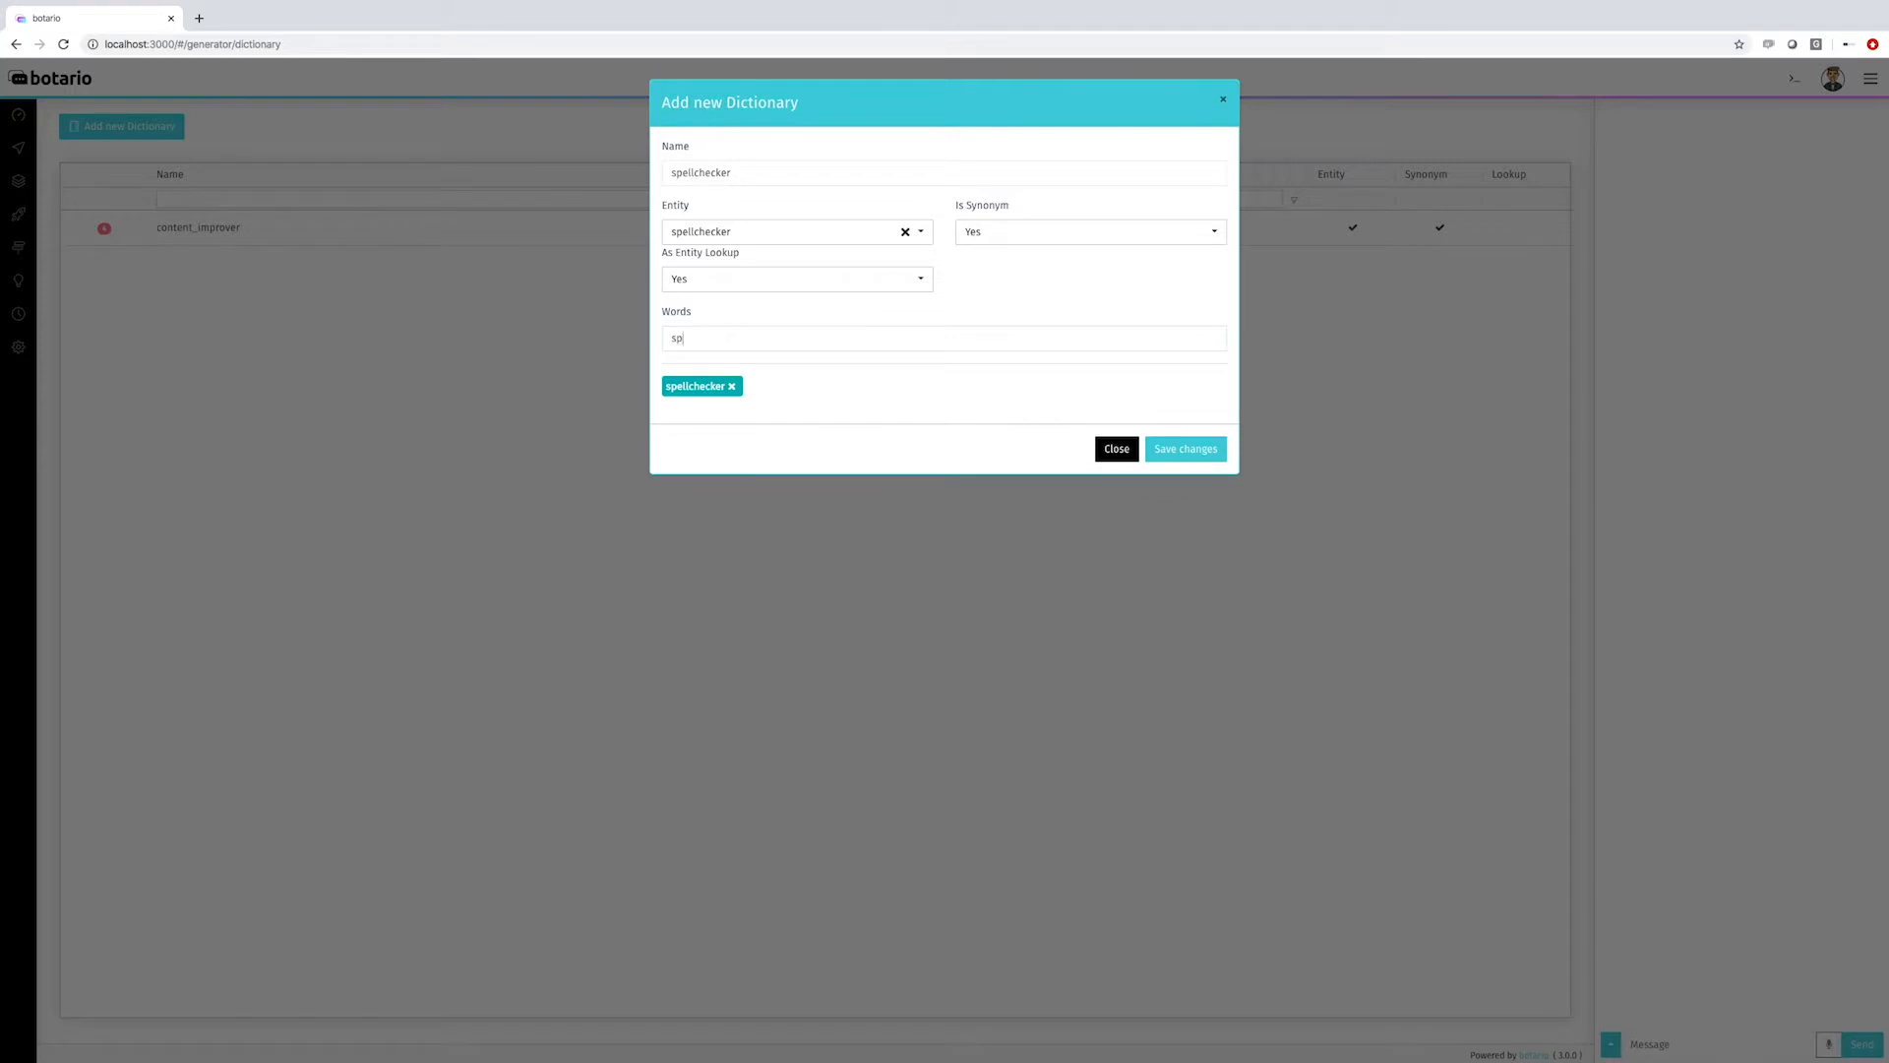
text(ell checker)
key(Return)
text(spell checking)
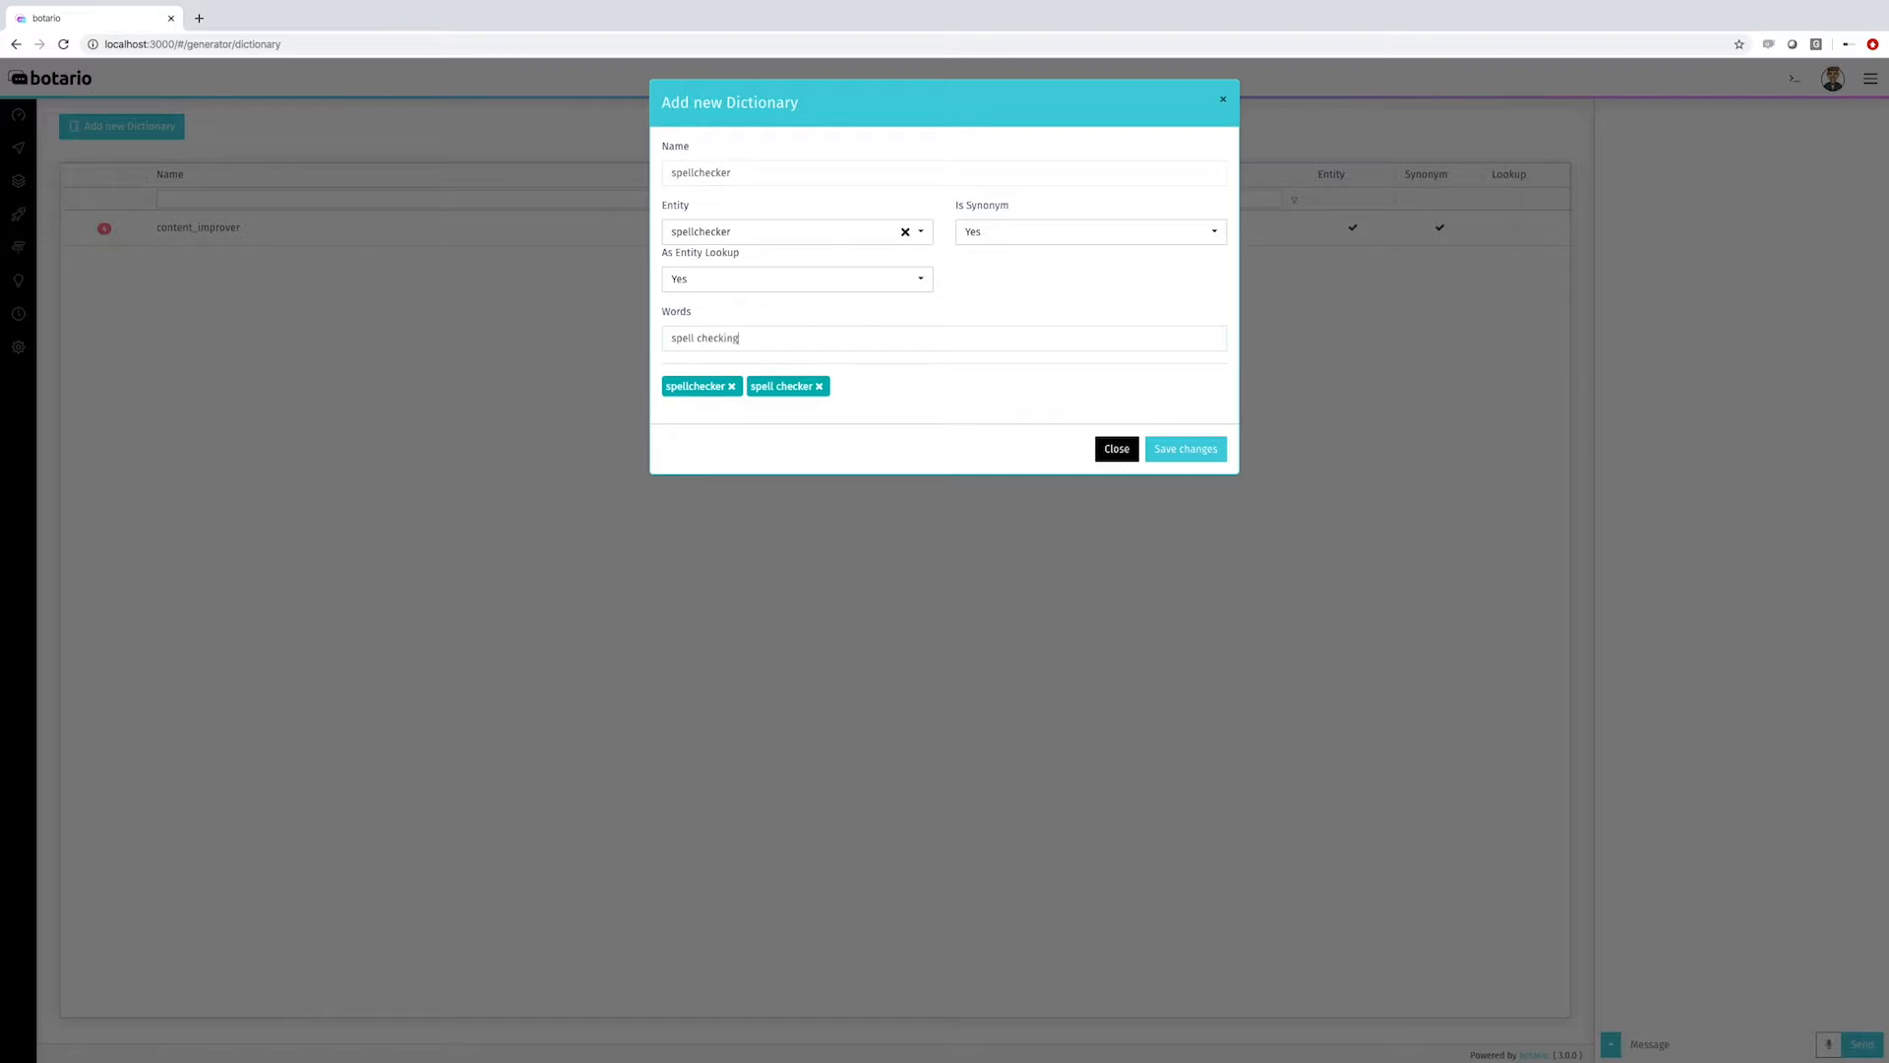
key(Return)
text(auto)
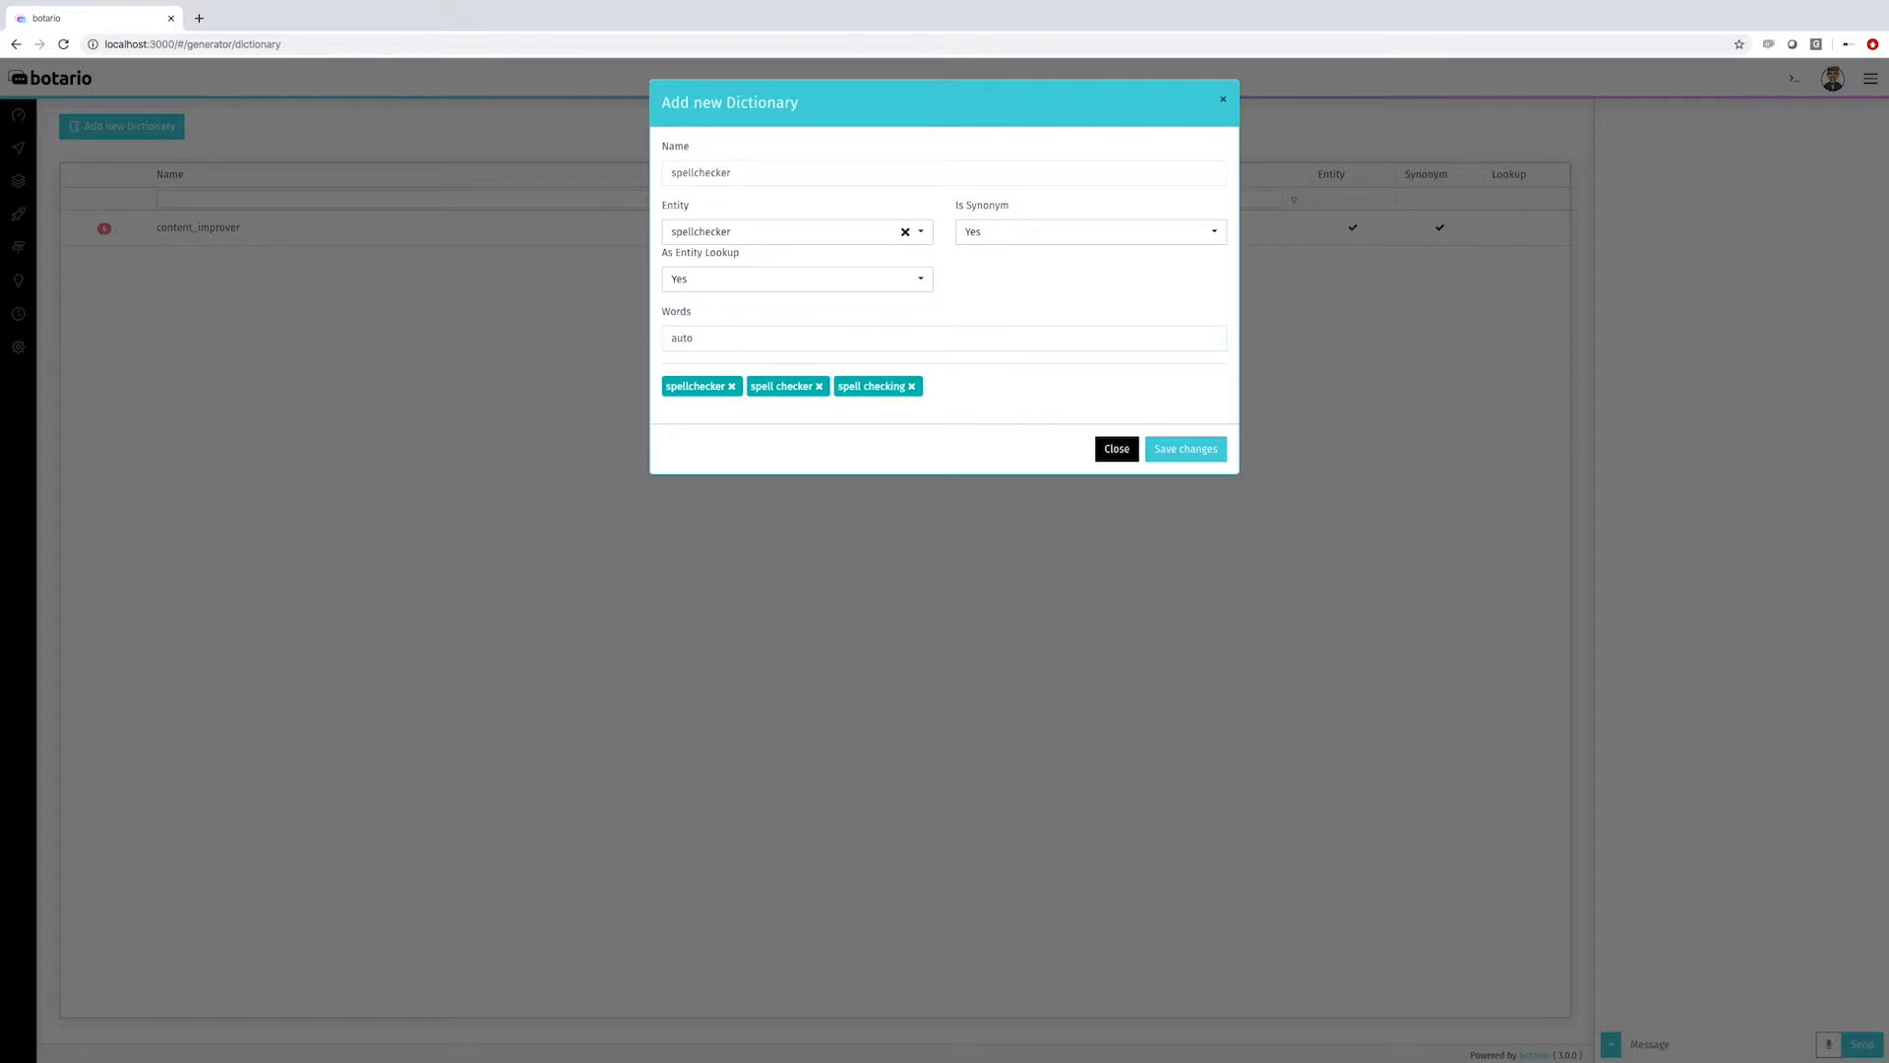
text( correction)
key(Return)
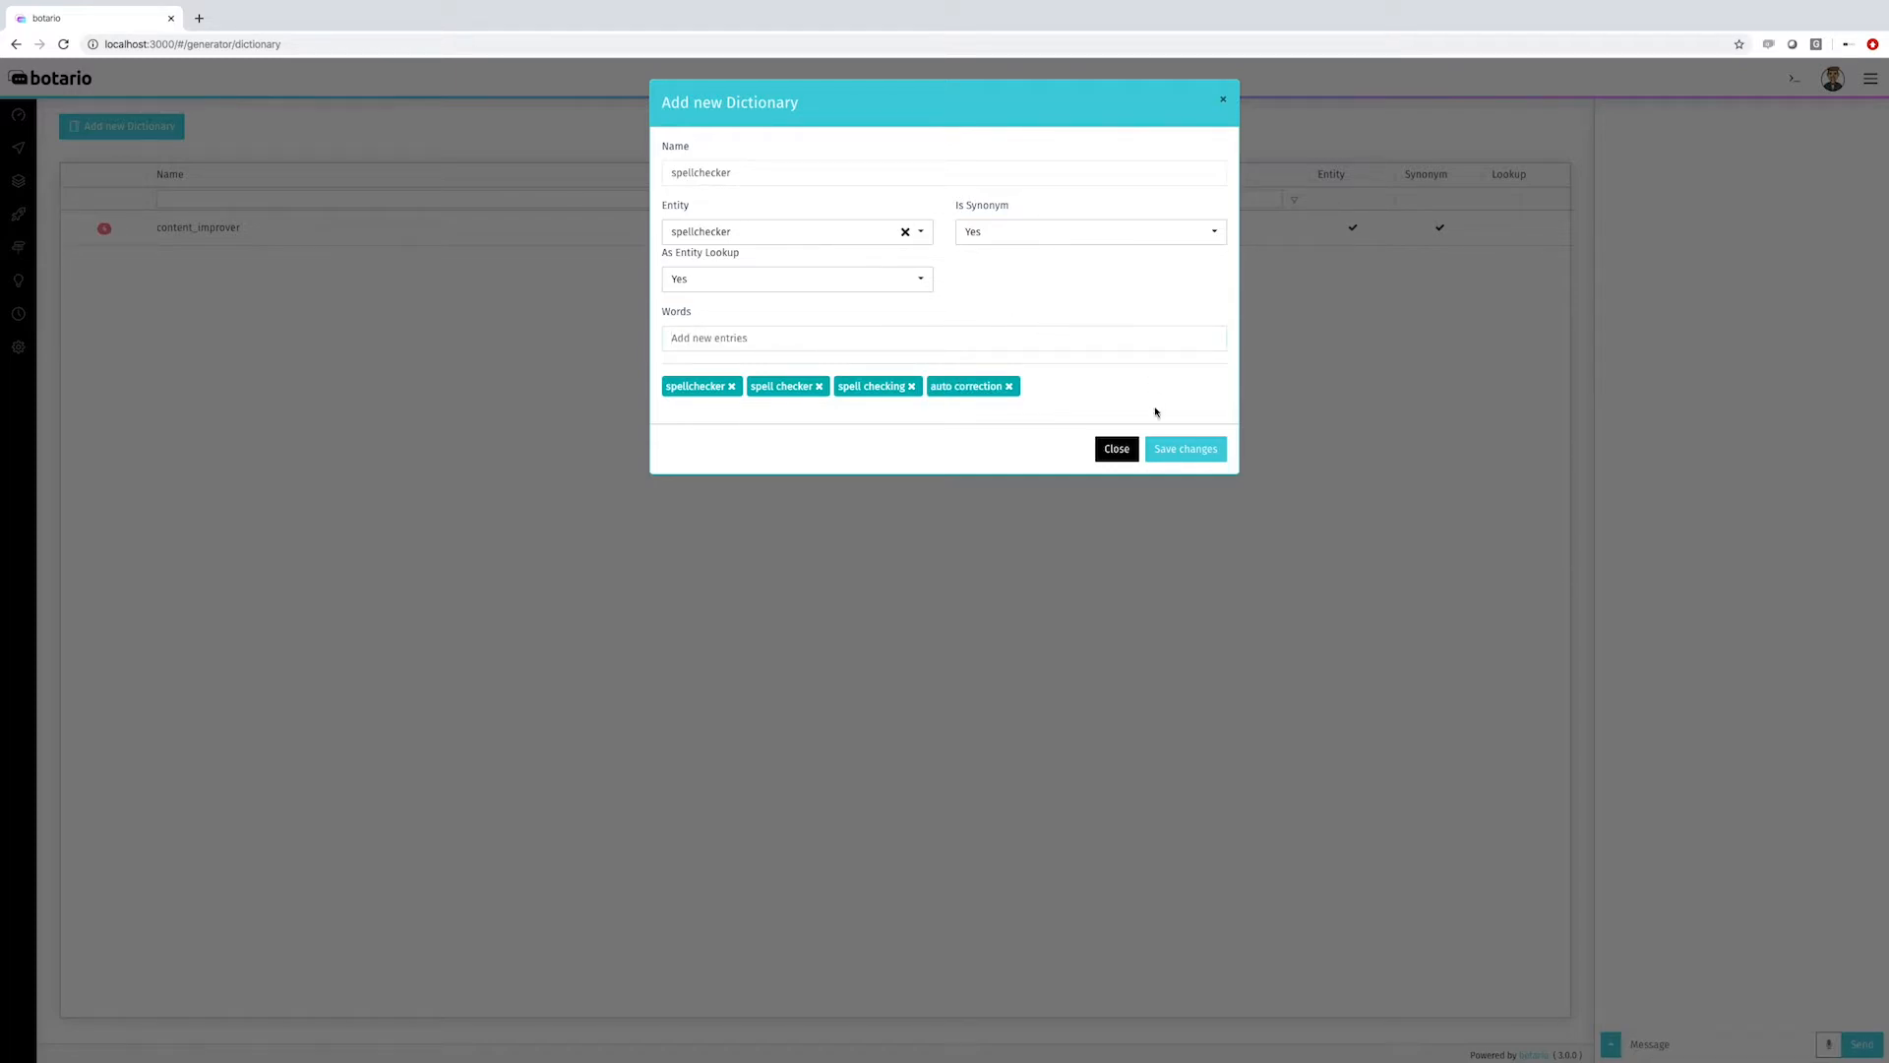
click(1171, 450)
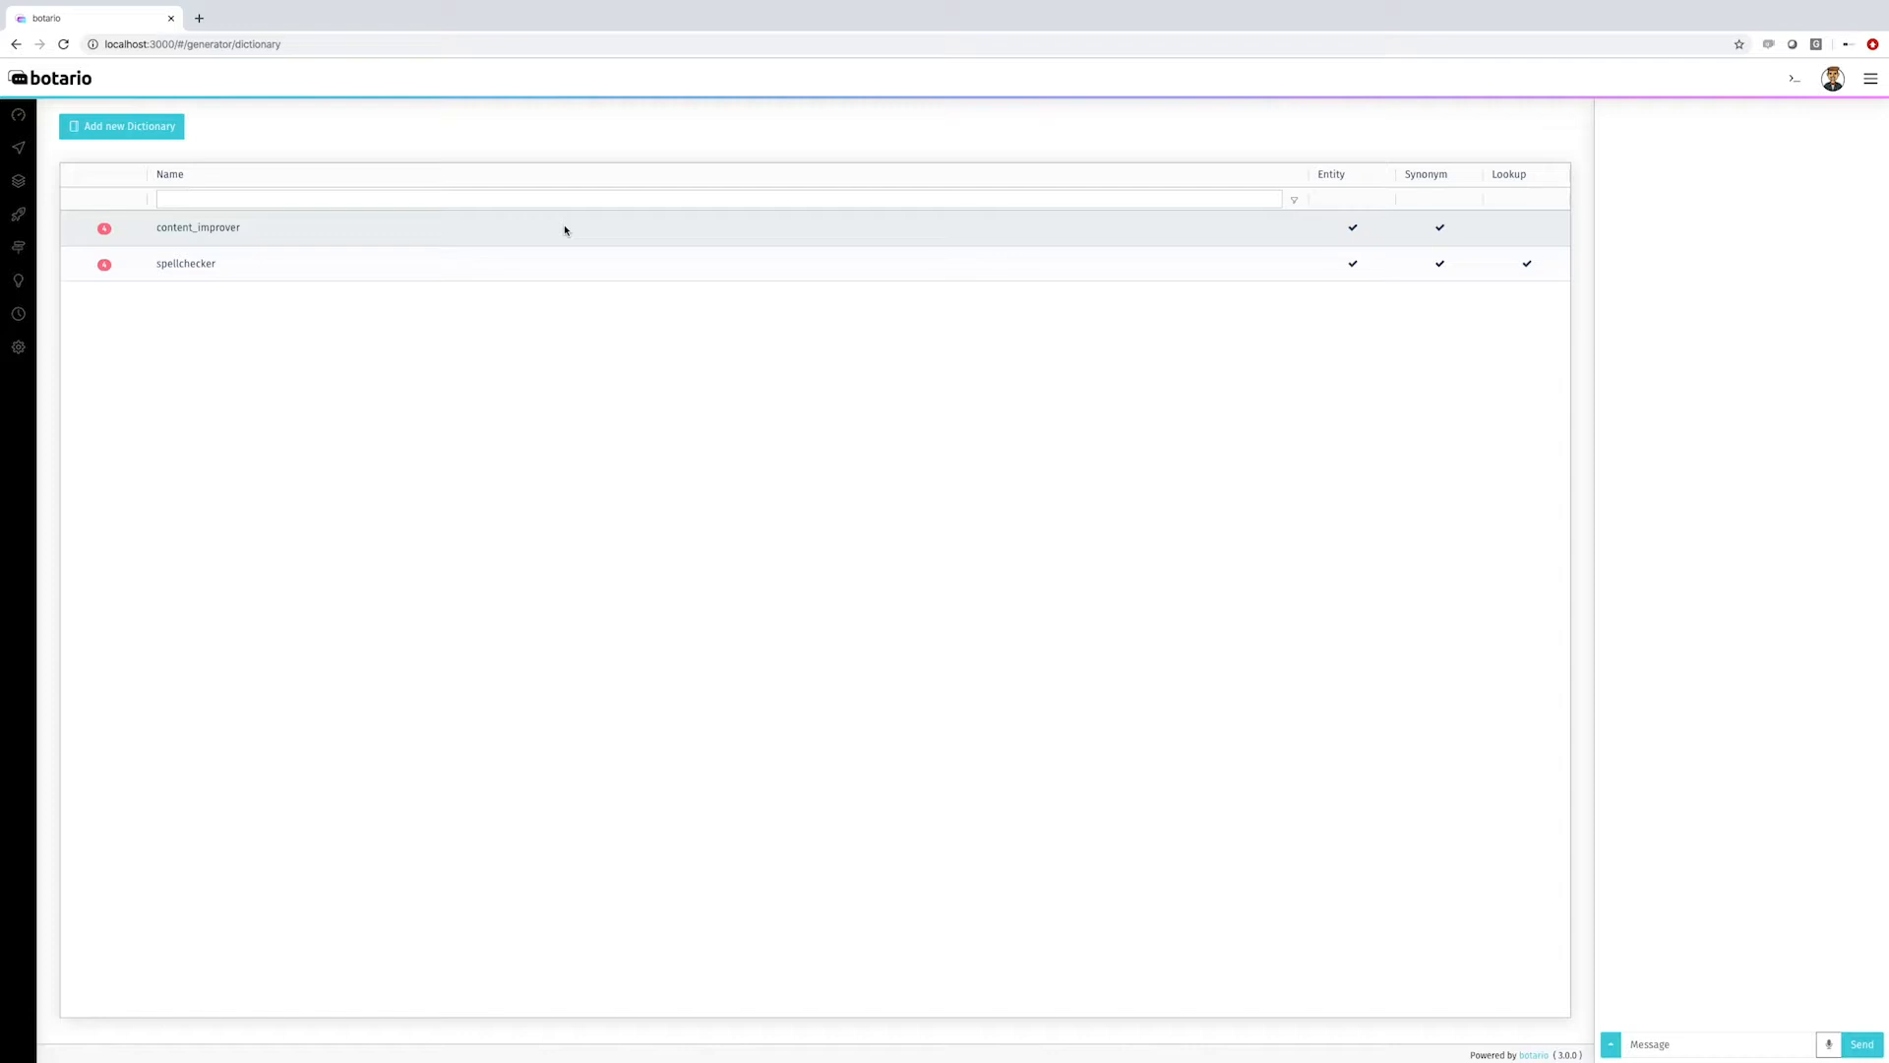
Step: Set As Entity Lookup to Yes in the existing content_improver dictionary and save it
click(520, 227)
click(772, 280)
click(761, 299)
click(1169, 512)
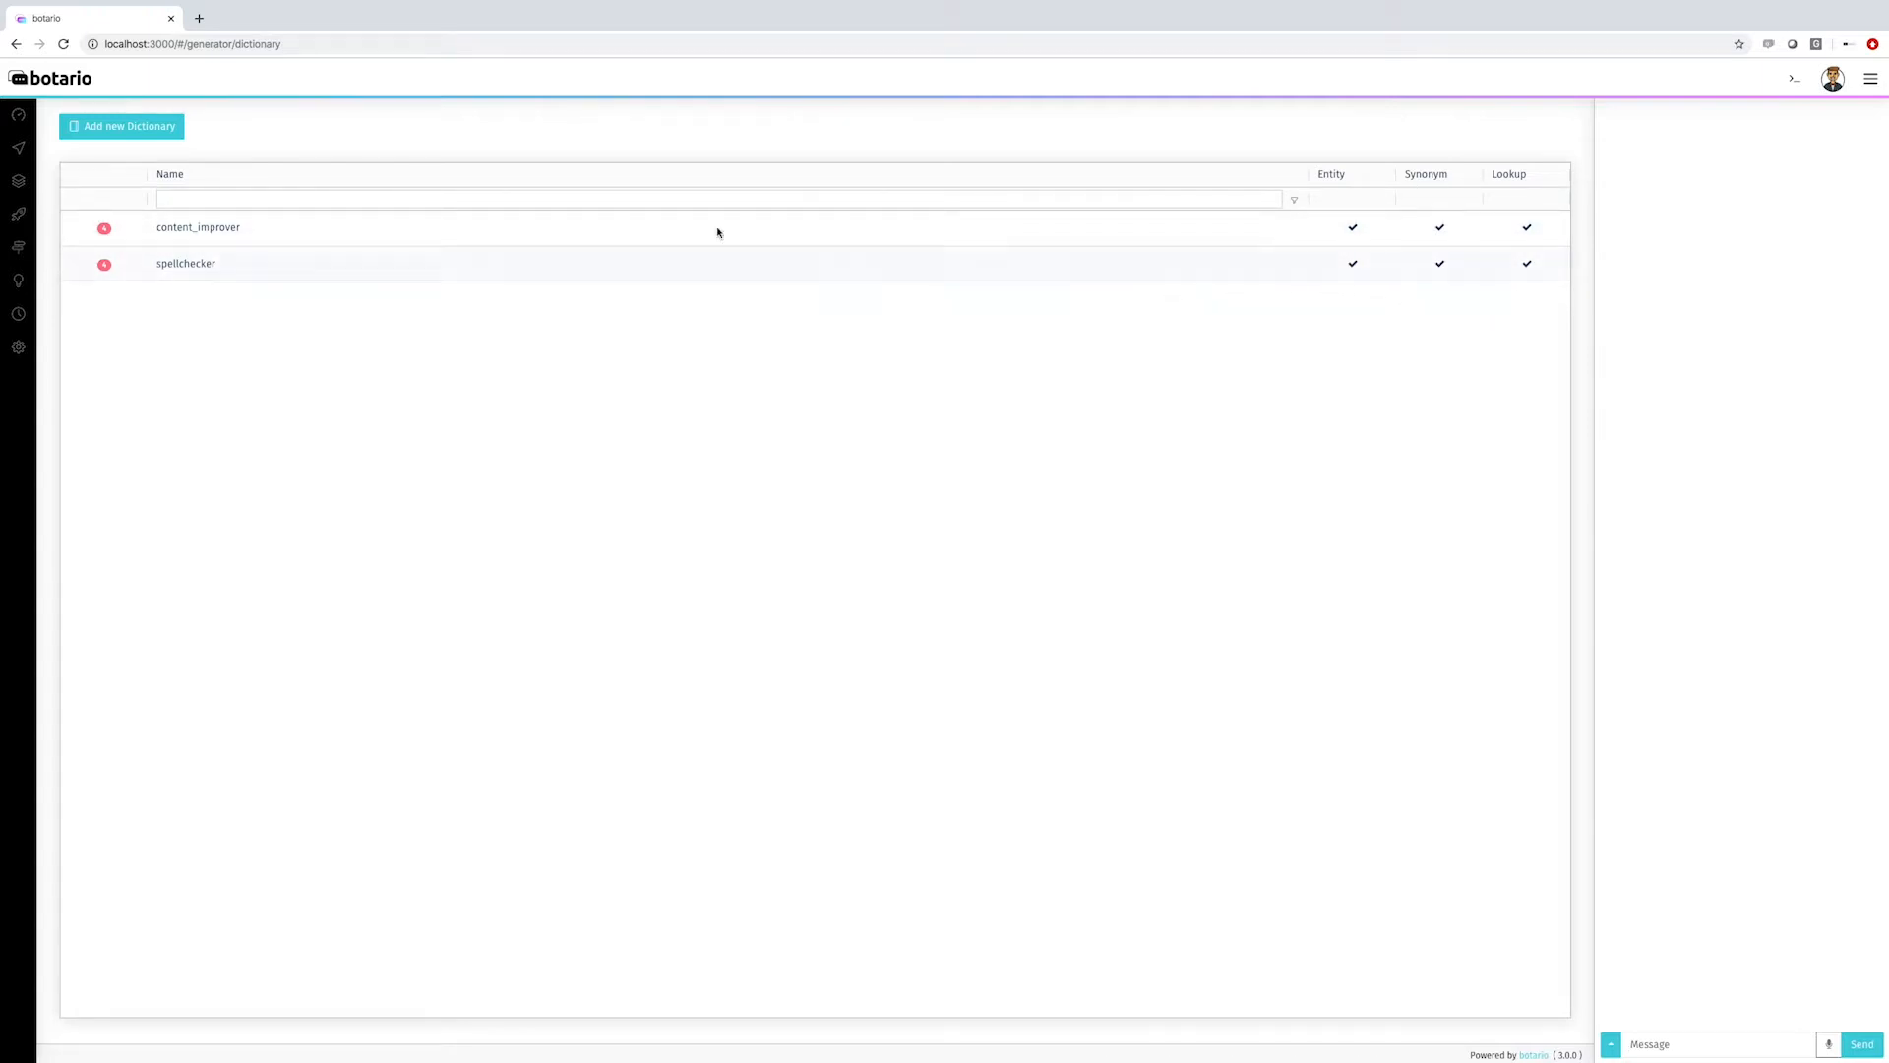
Step: Create and save a dictionary named what_is with the entries "What is the", "How do I use the" and "What is the purpose of the"
click(109, 134)
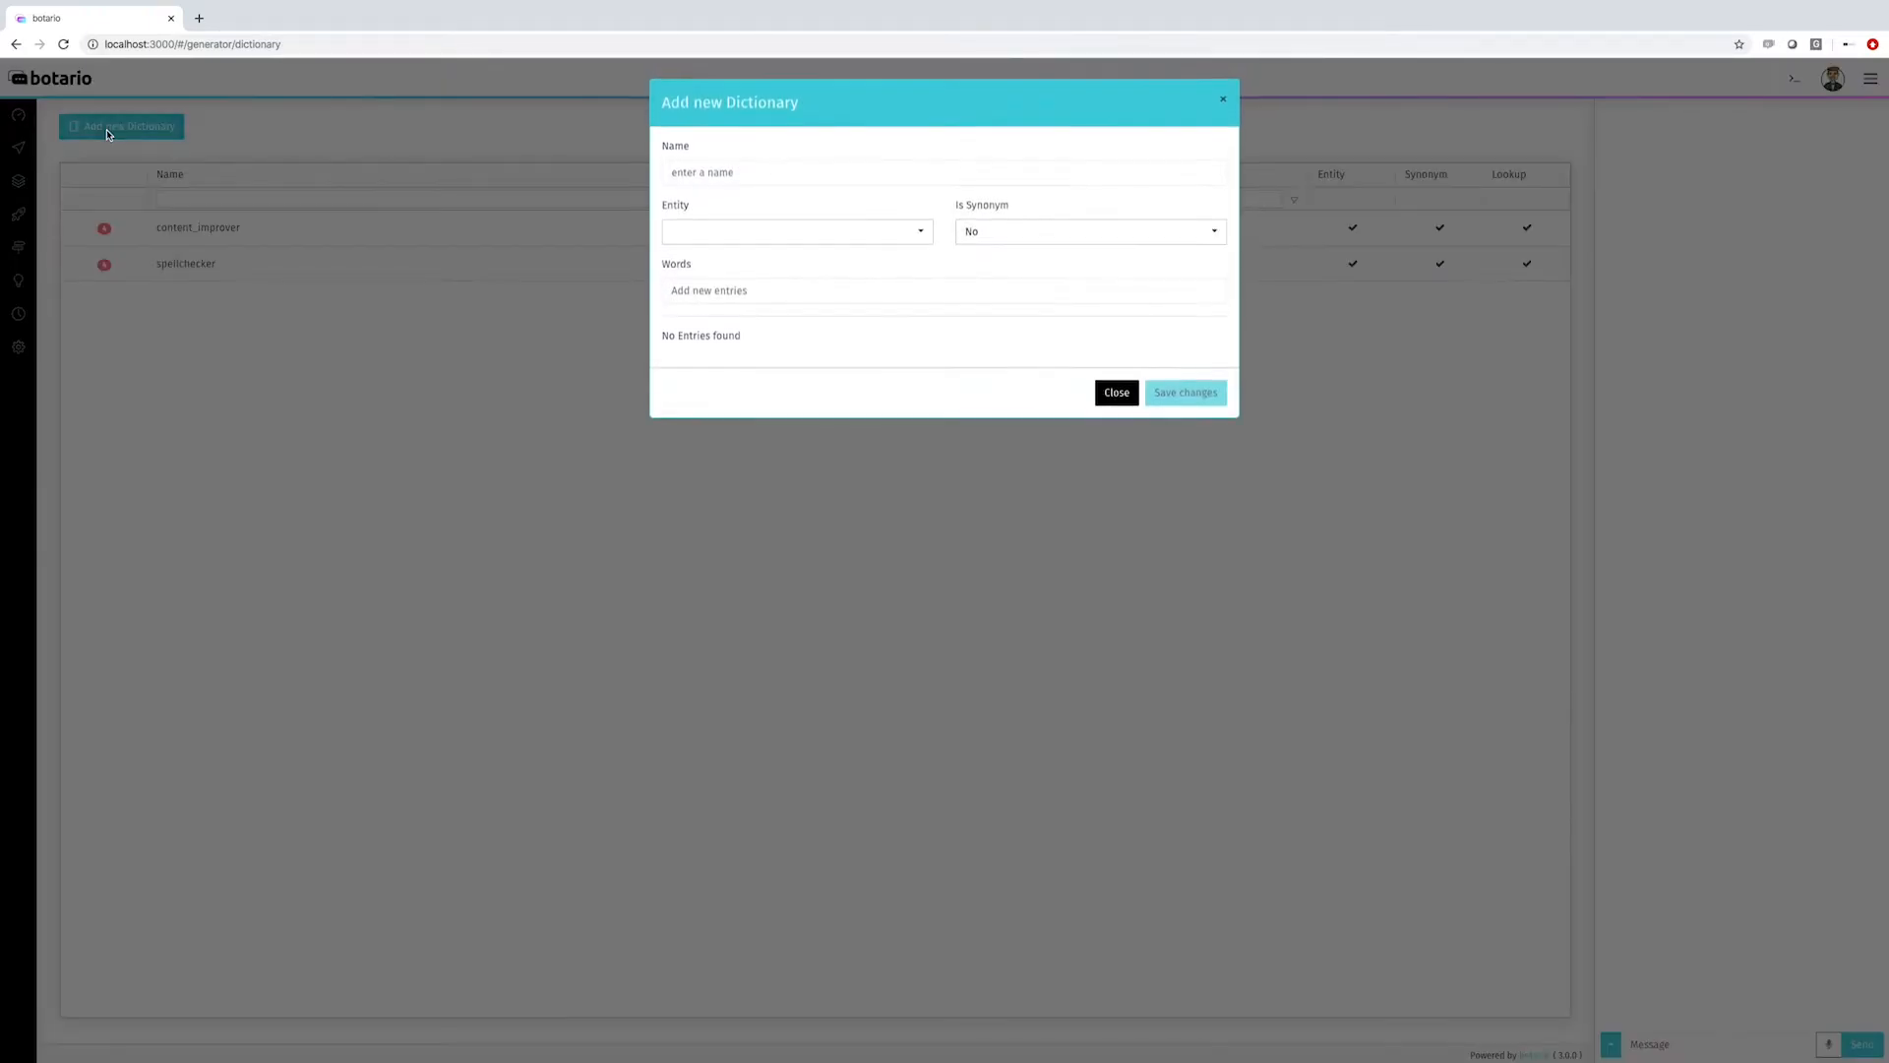
click(812, 177)
text(what_is)
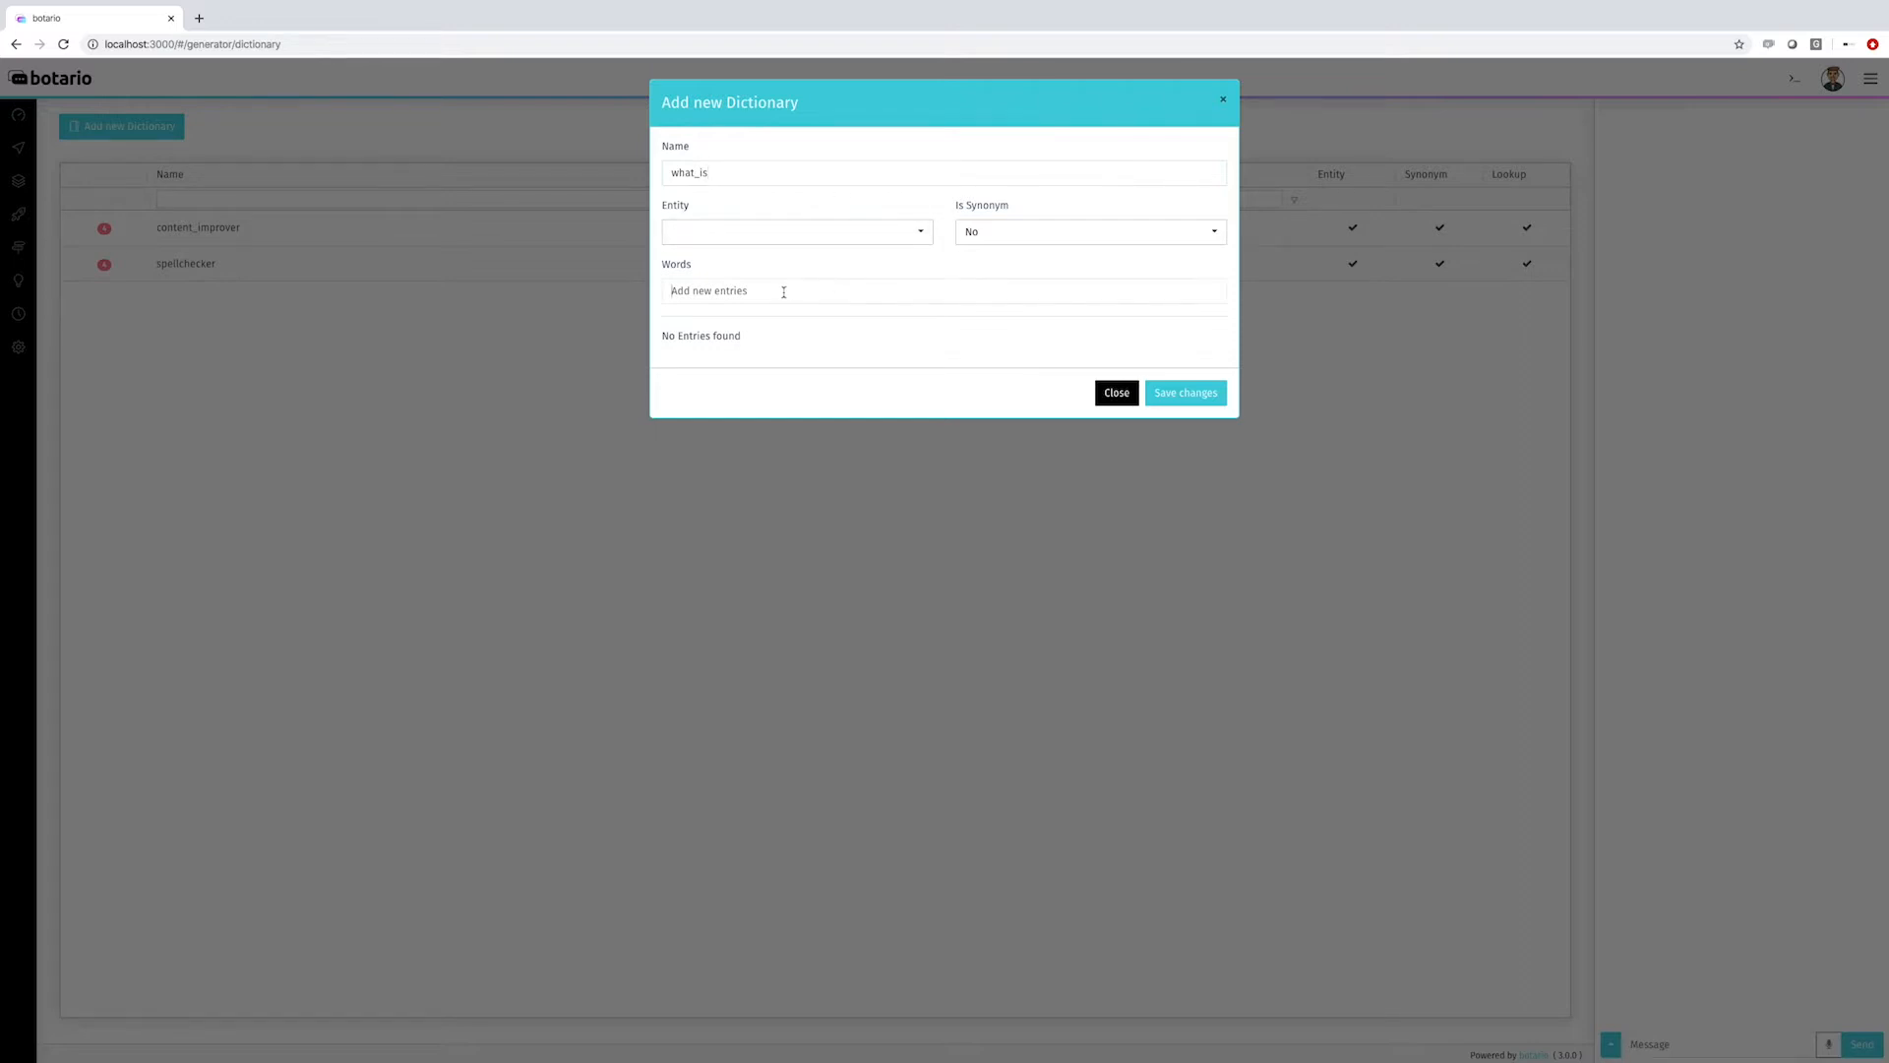
text(What is the)
key(Return)
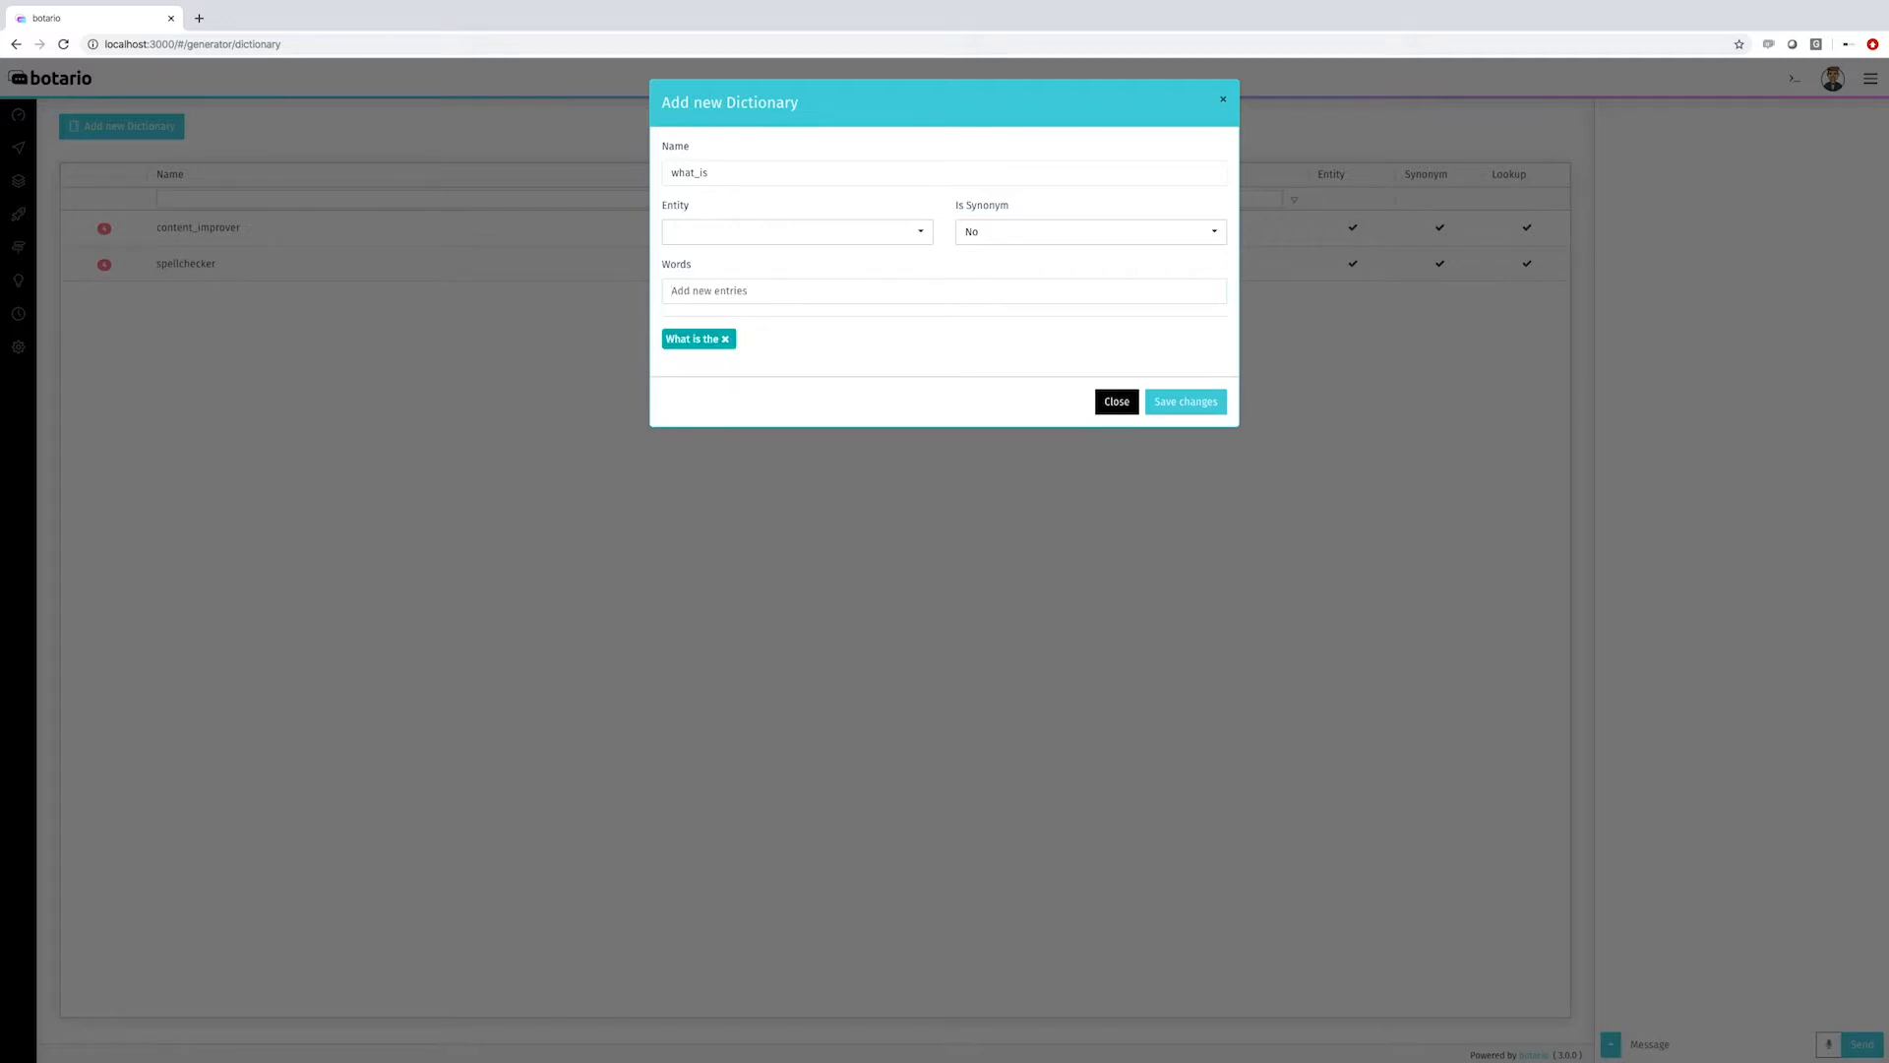
text(How do I use the)
key(Return)
text(What is the purpose)
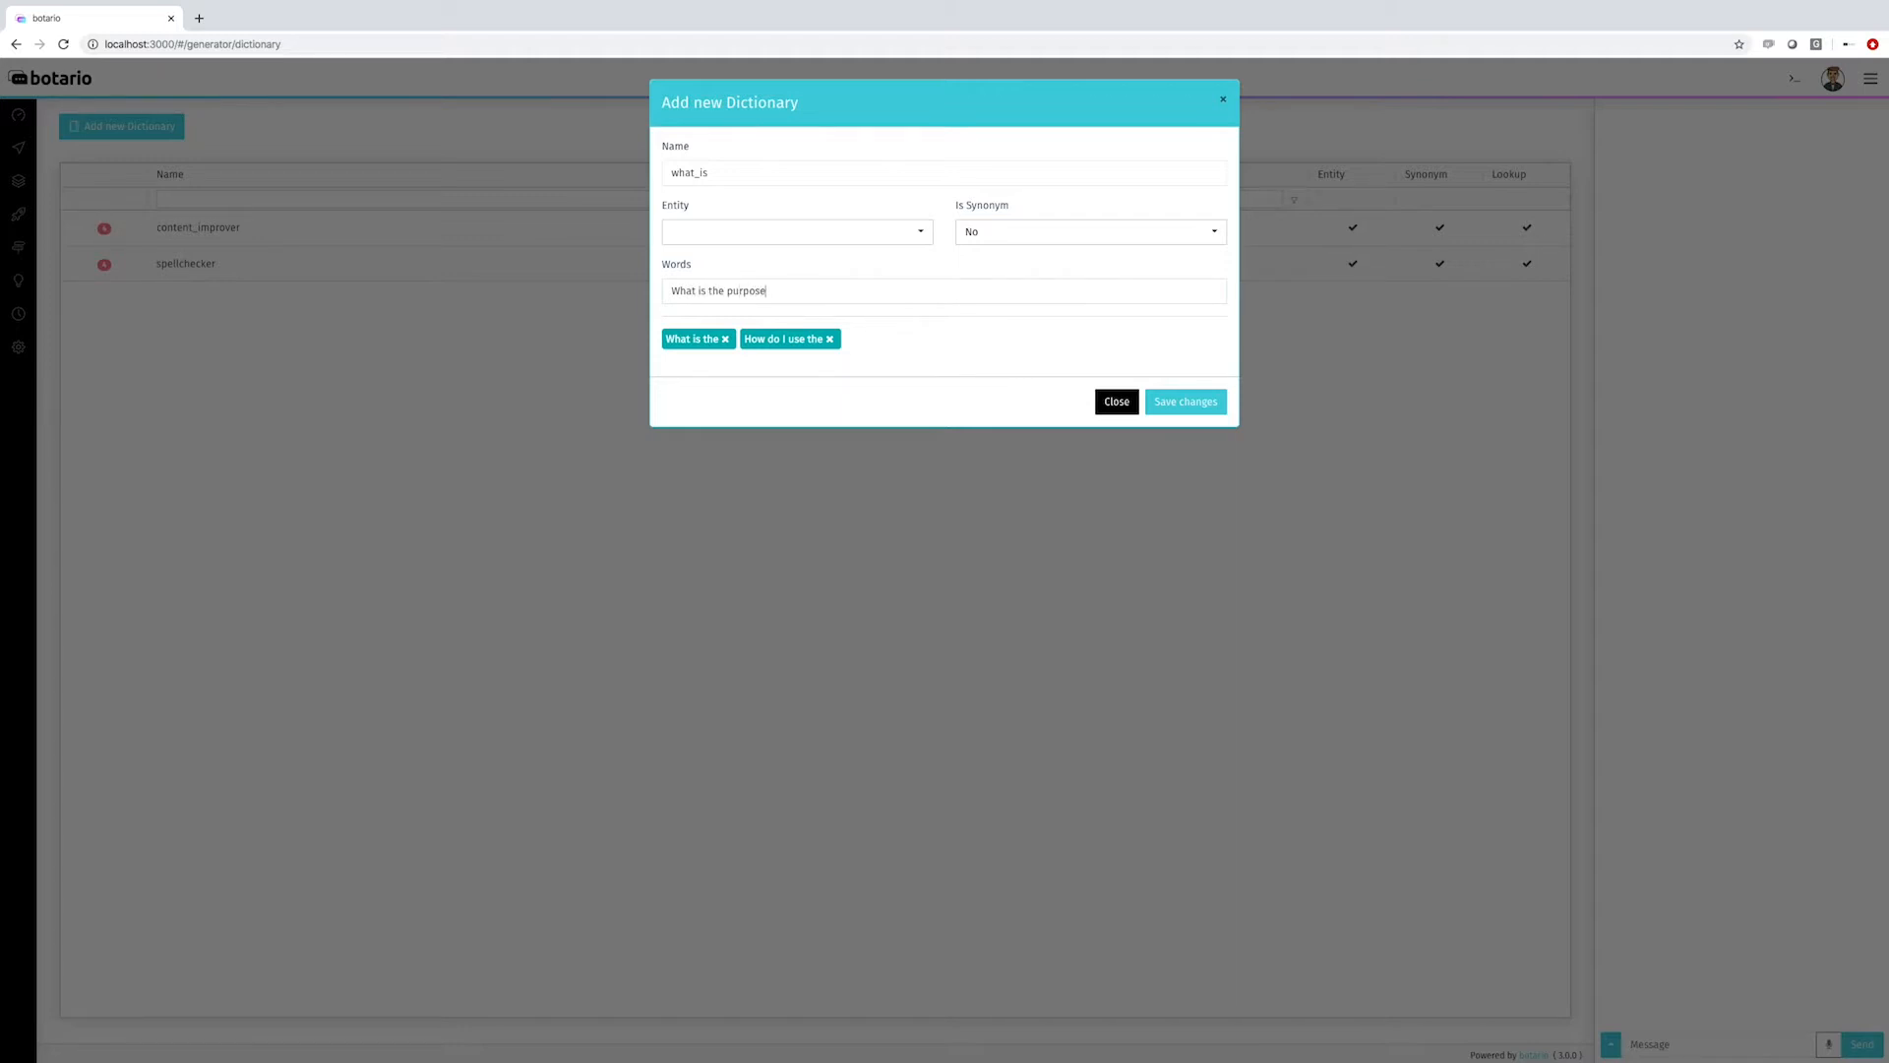
text( of the)
key(Return)
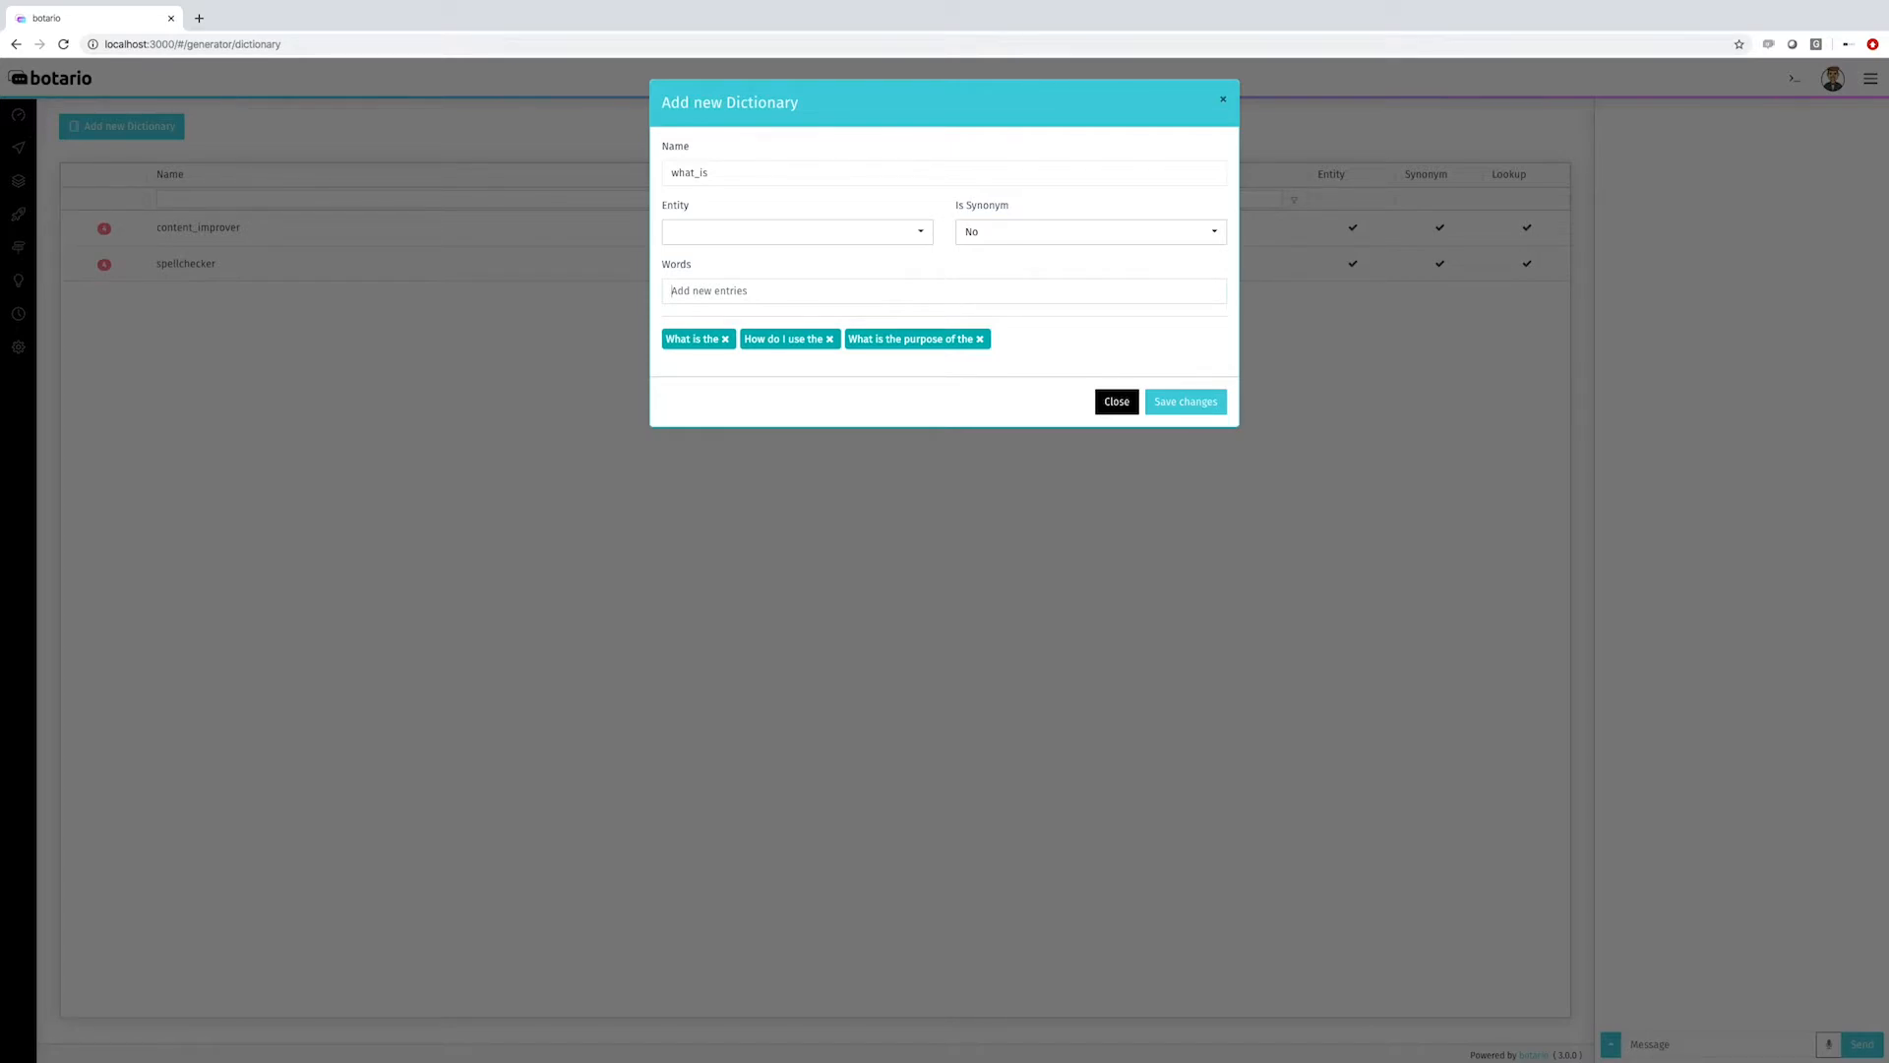
click(1185, 403)
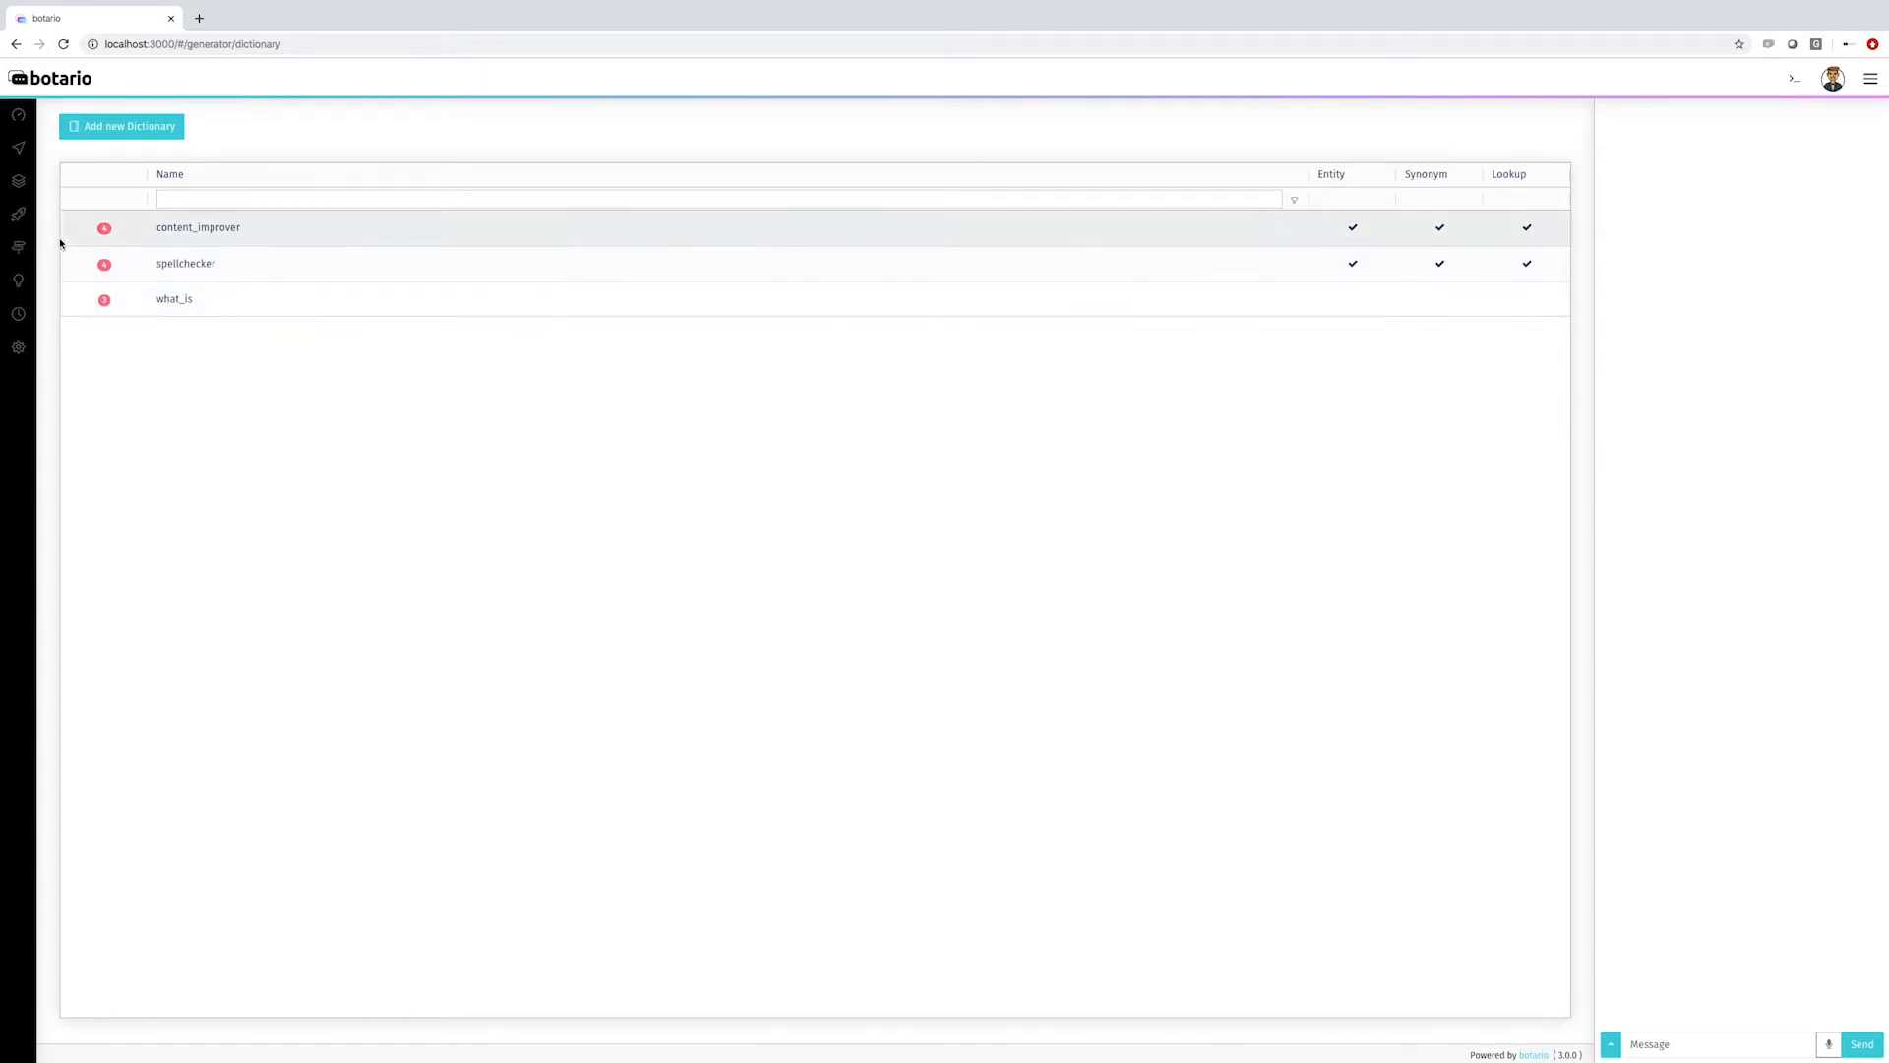
mouse_move(21, 214)
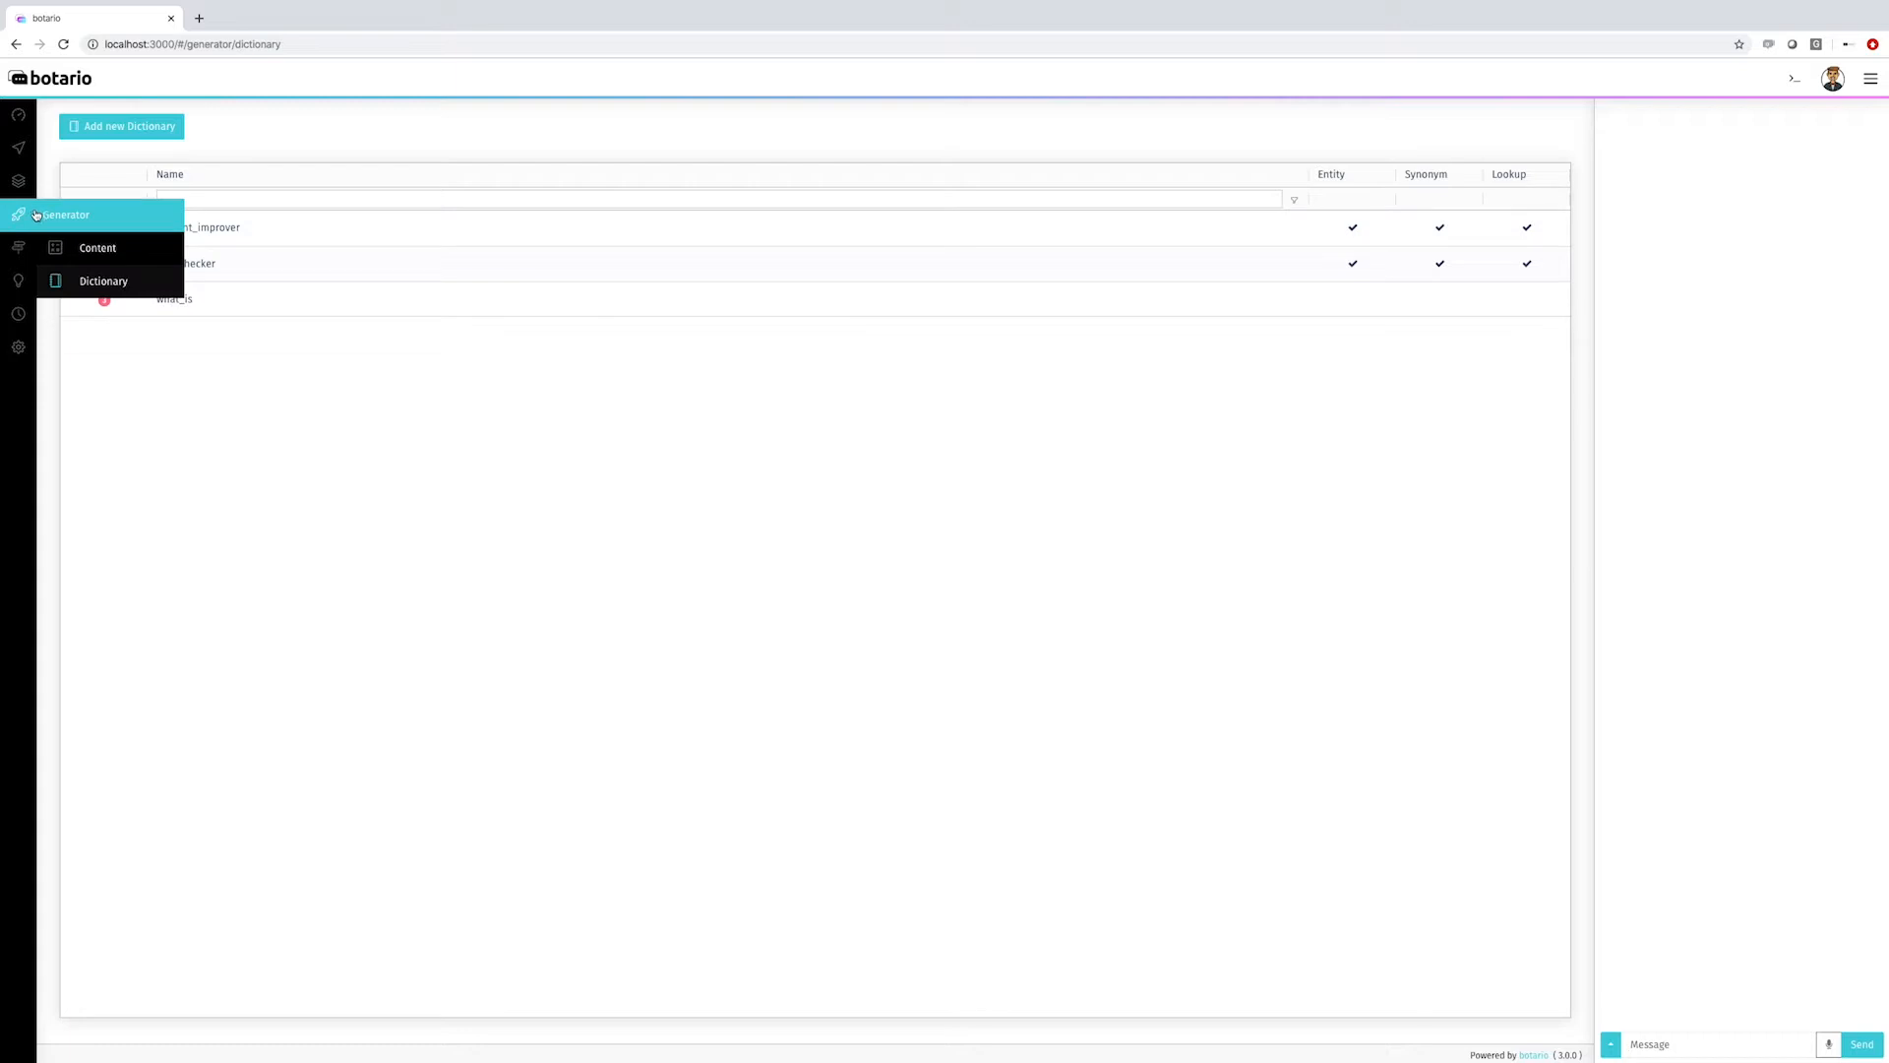
click(97, 251)
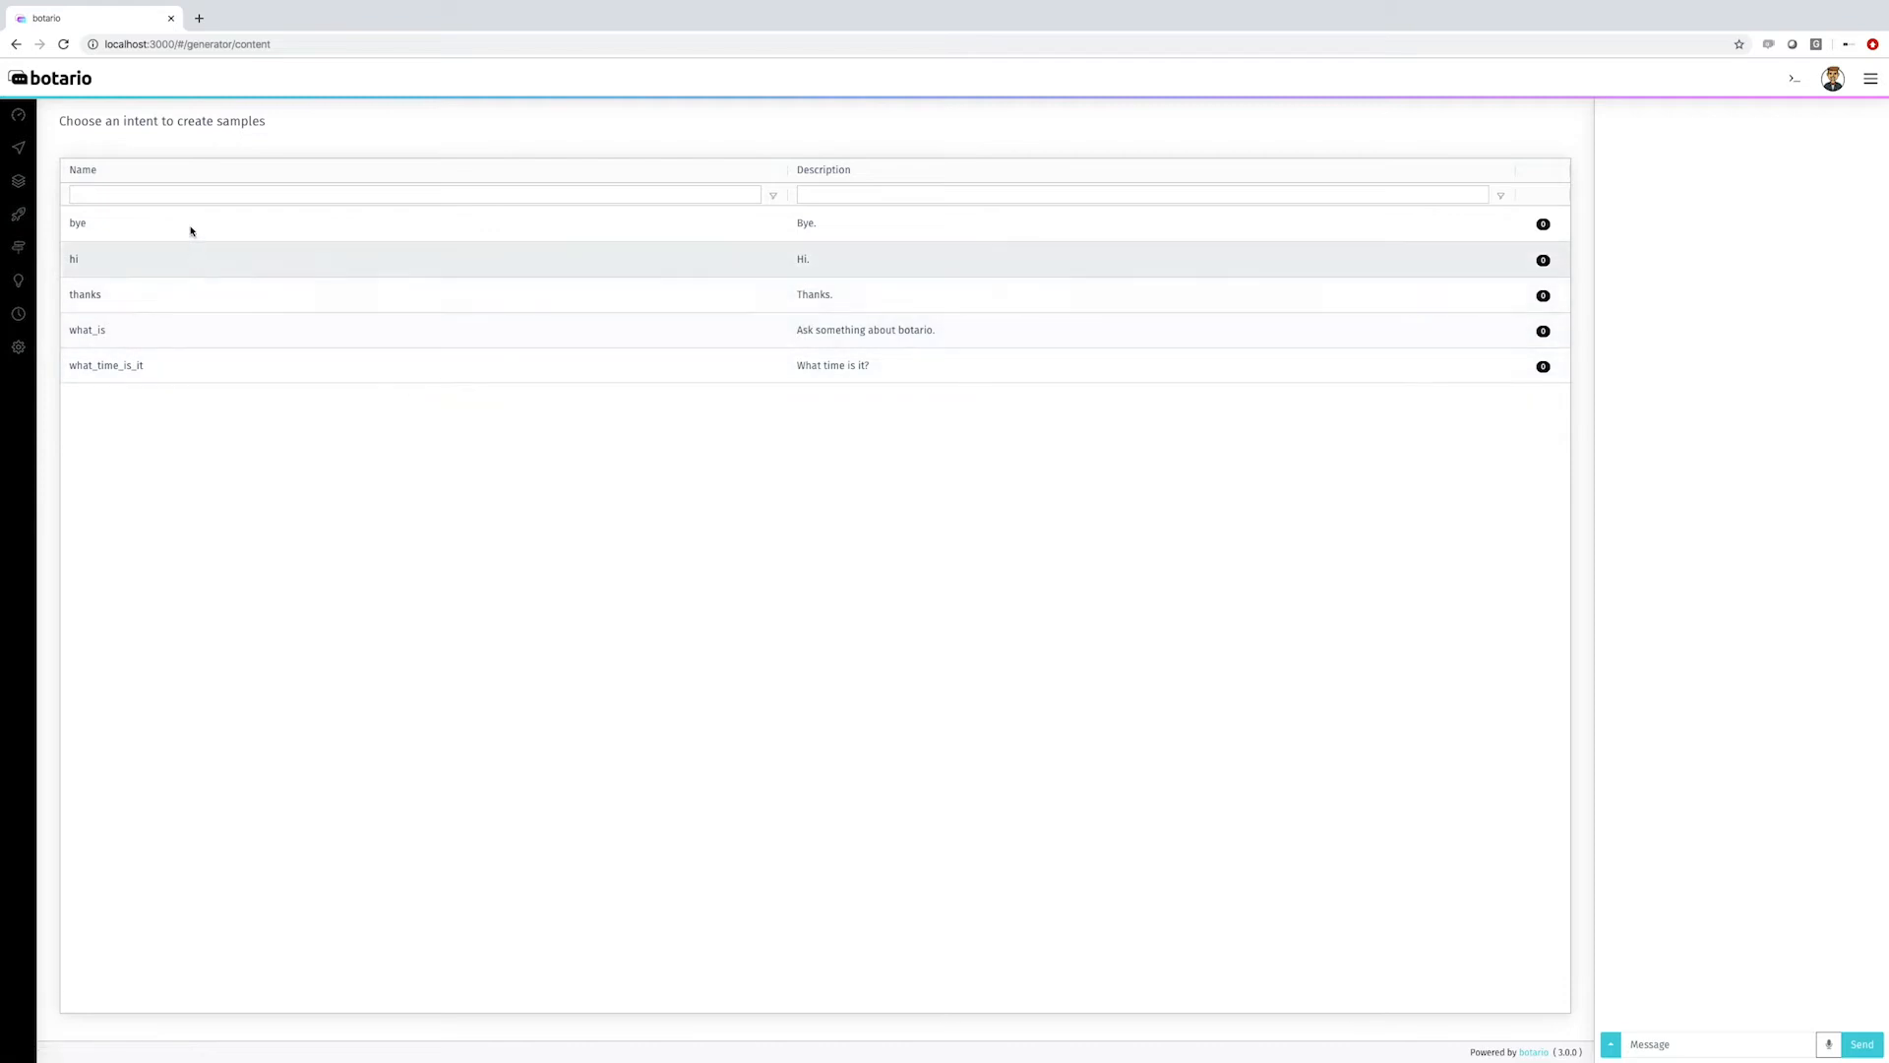
click(224, 335)
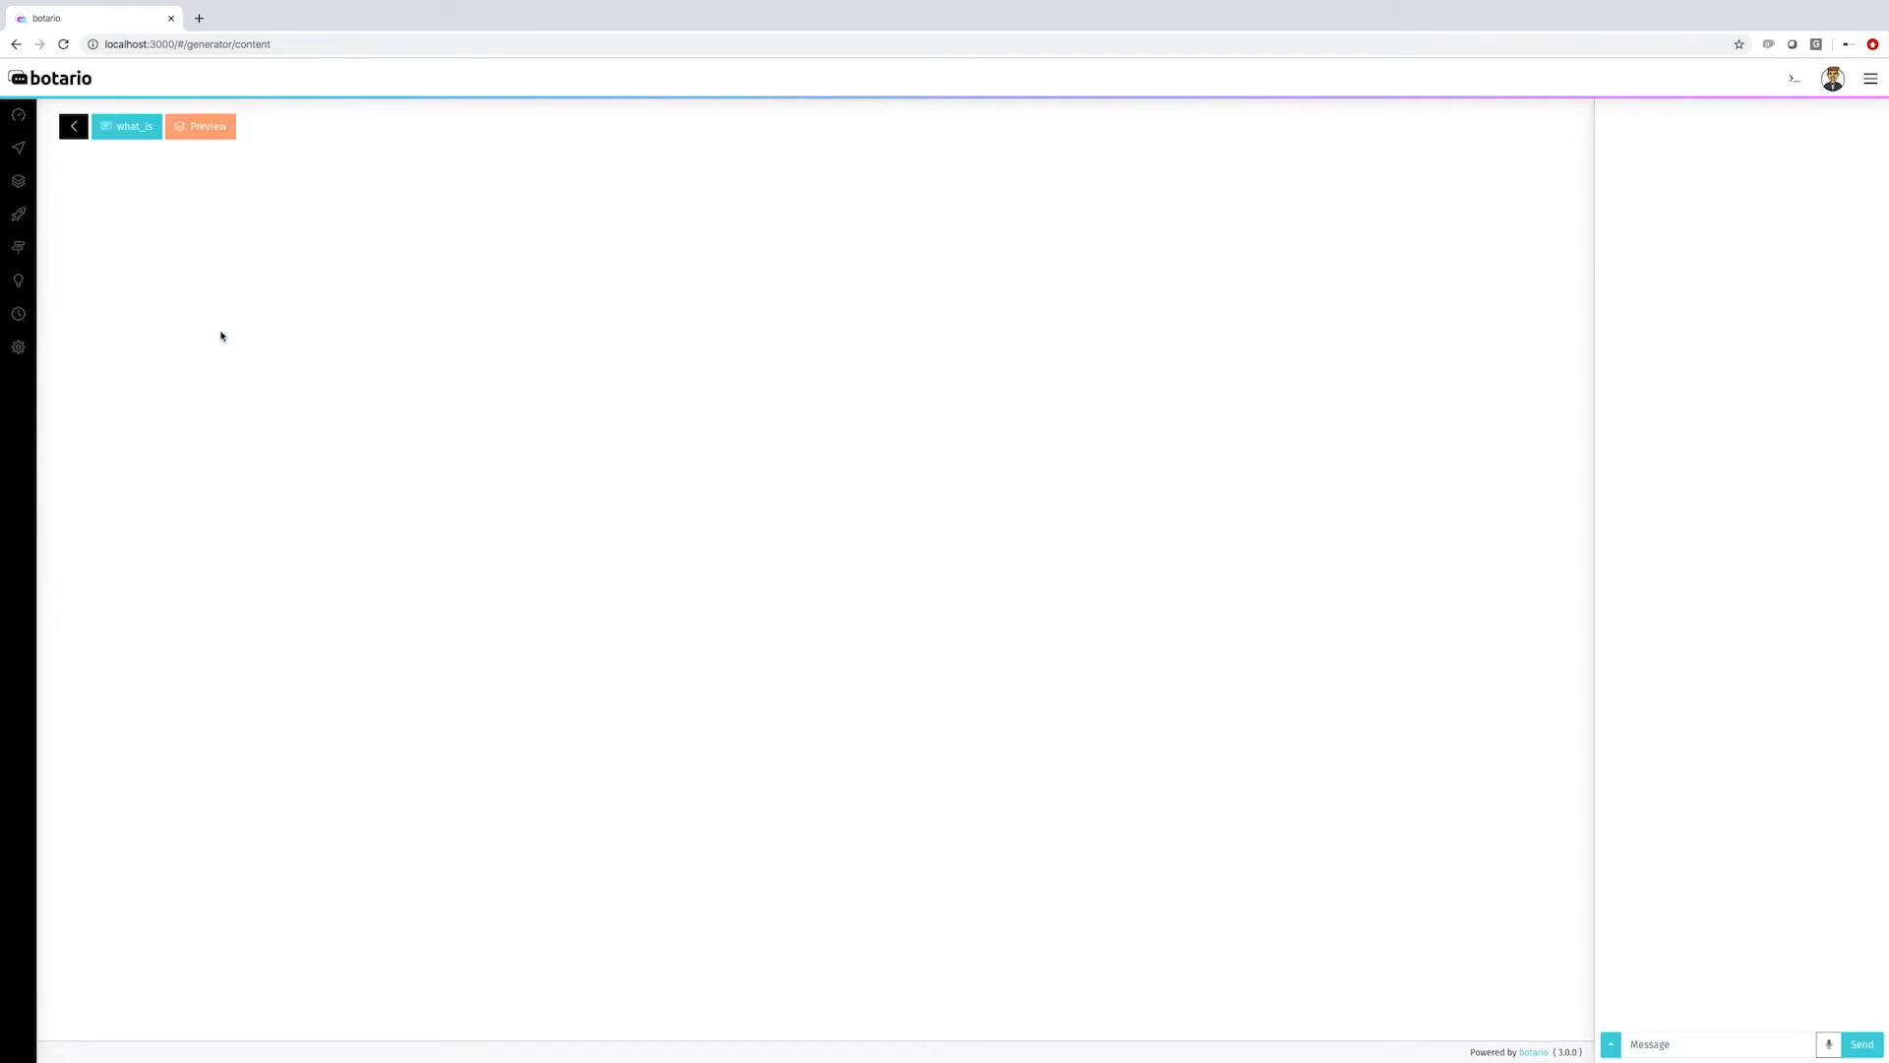
click(138, 131)
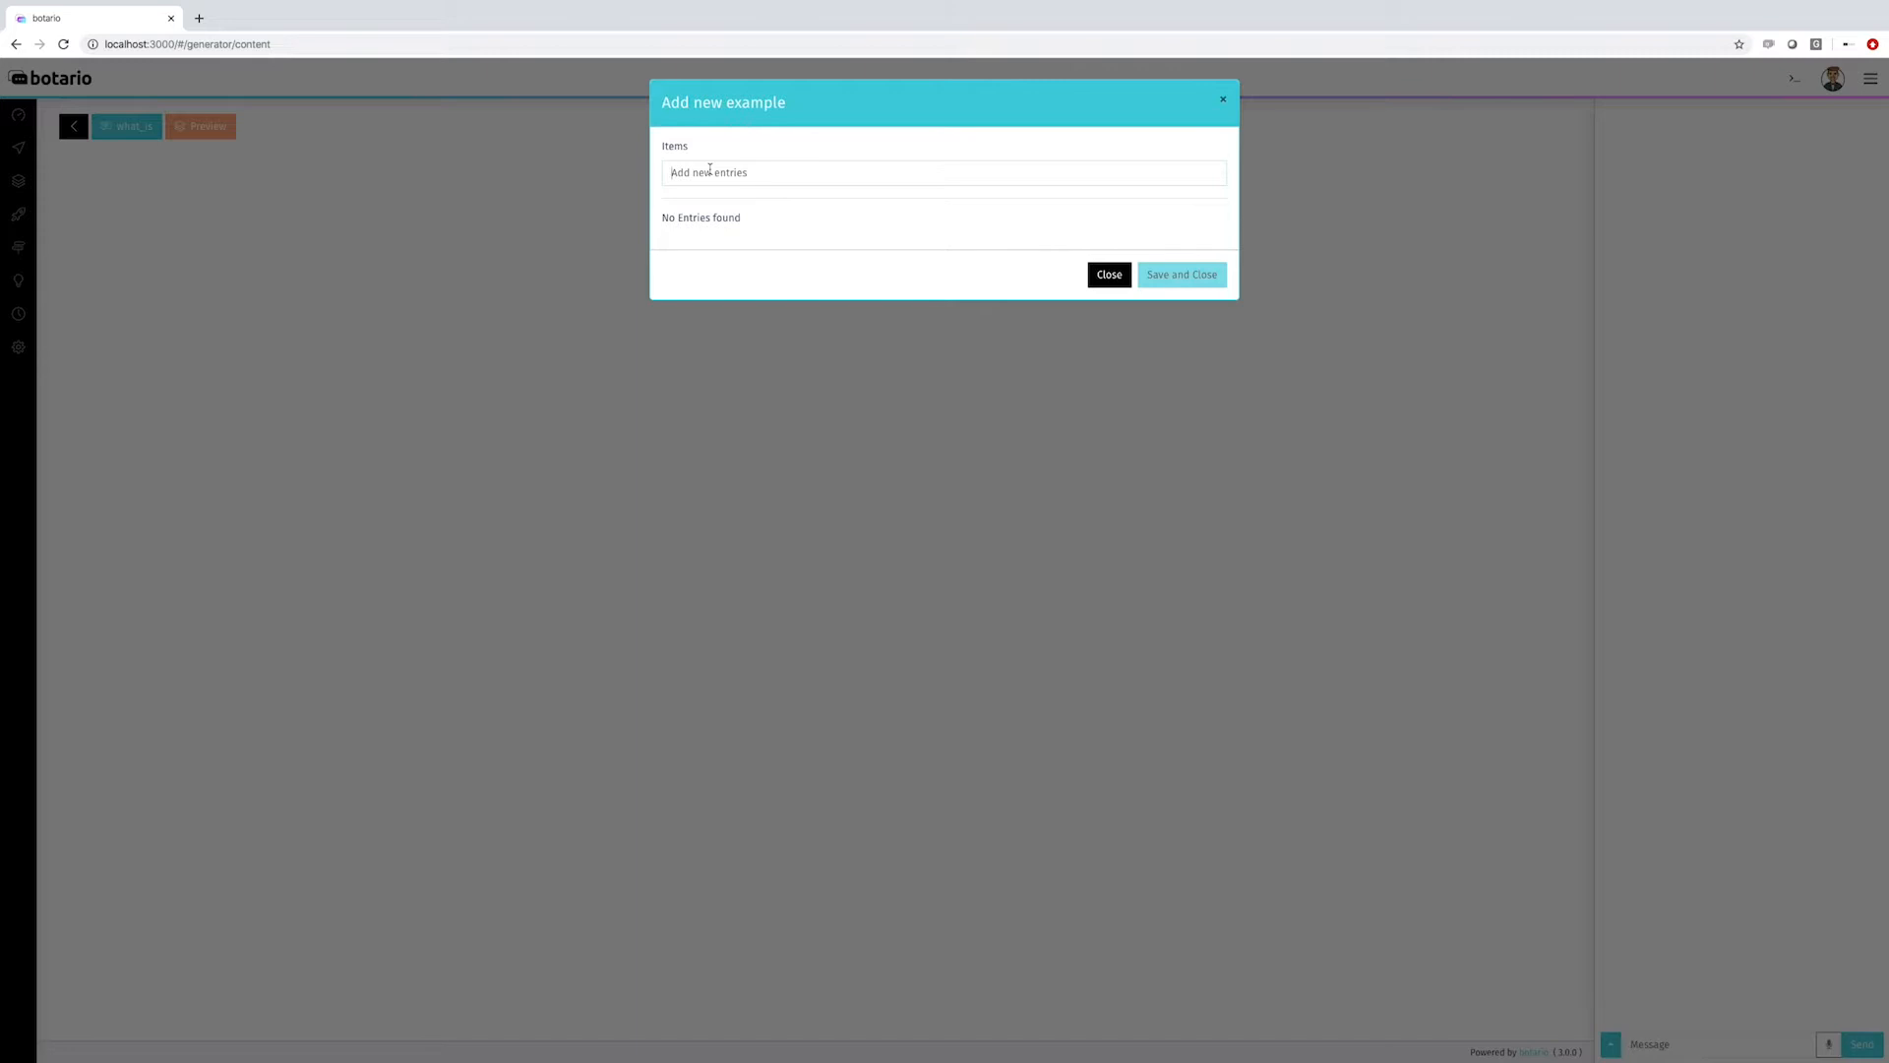
text(wh)
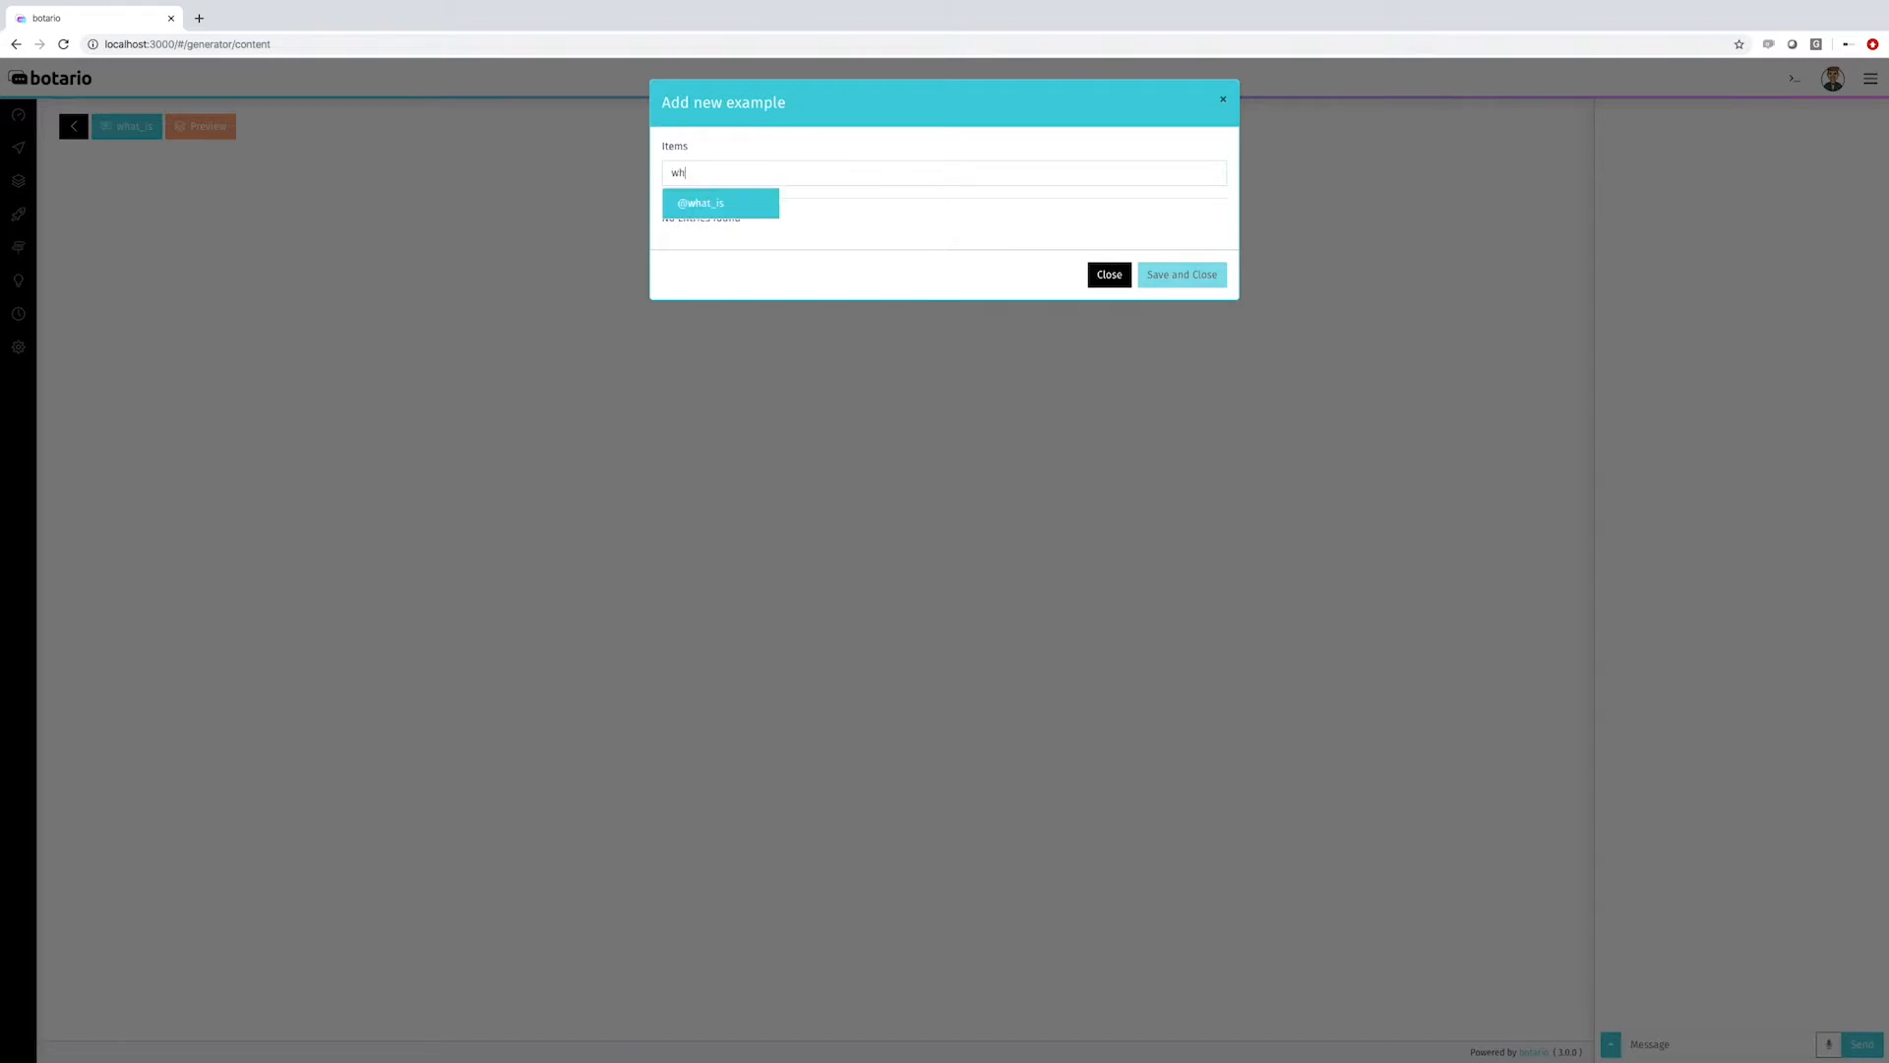
click(712, 205)
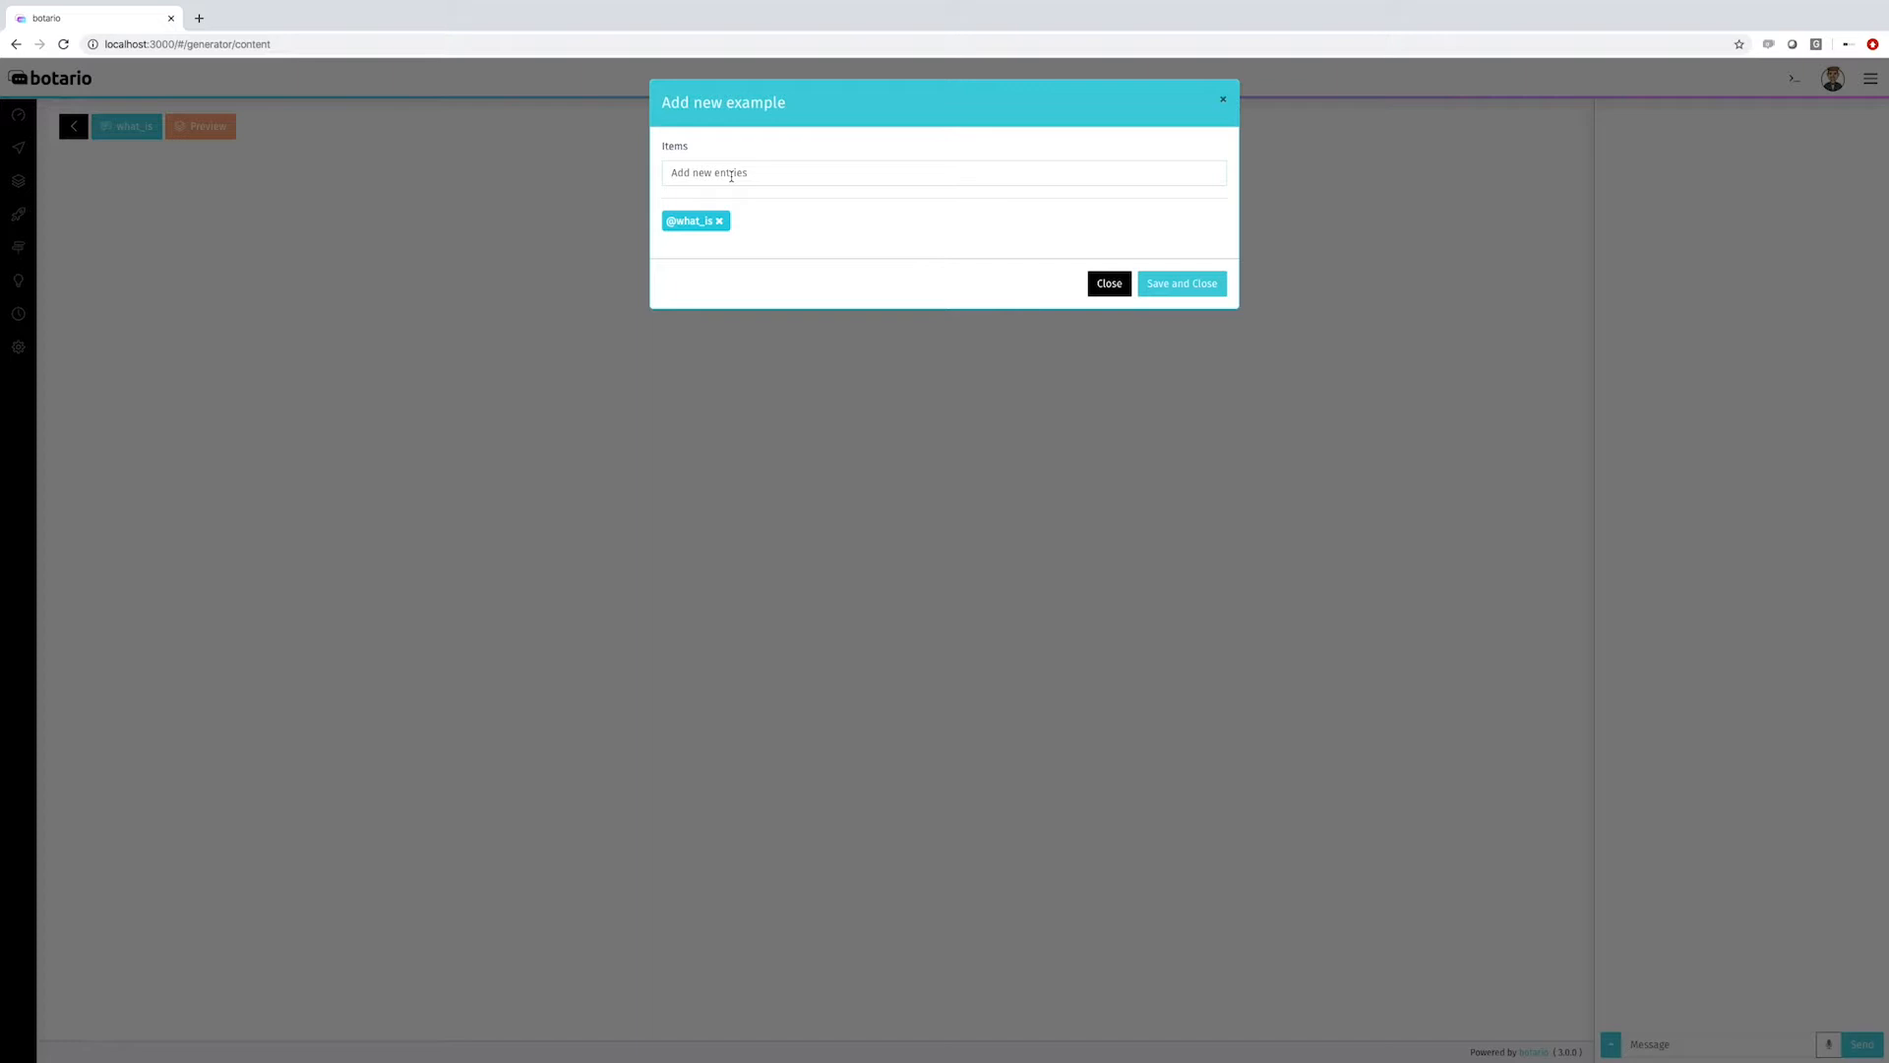
text(sp)
click(730, 206)
click(1176, 285)
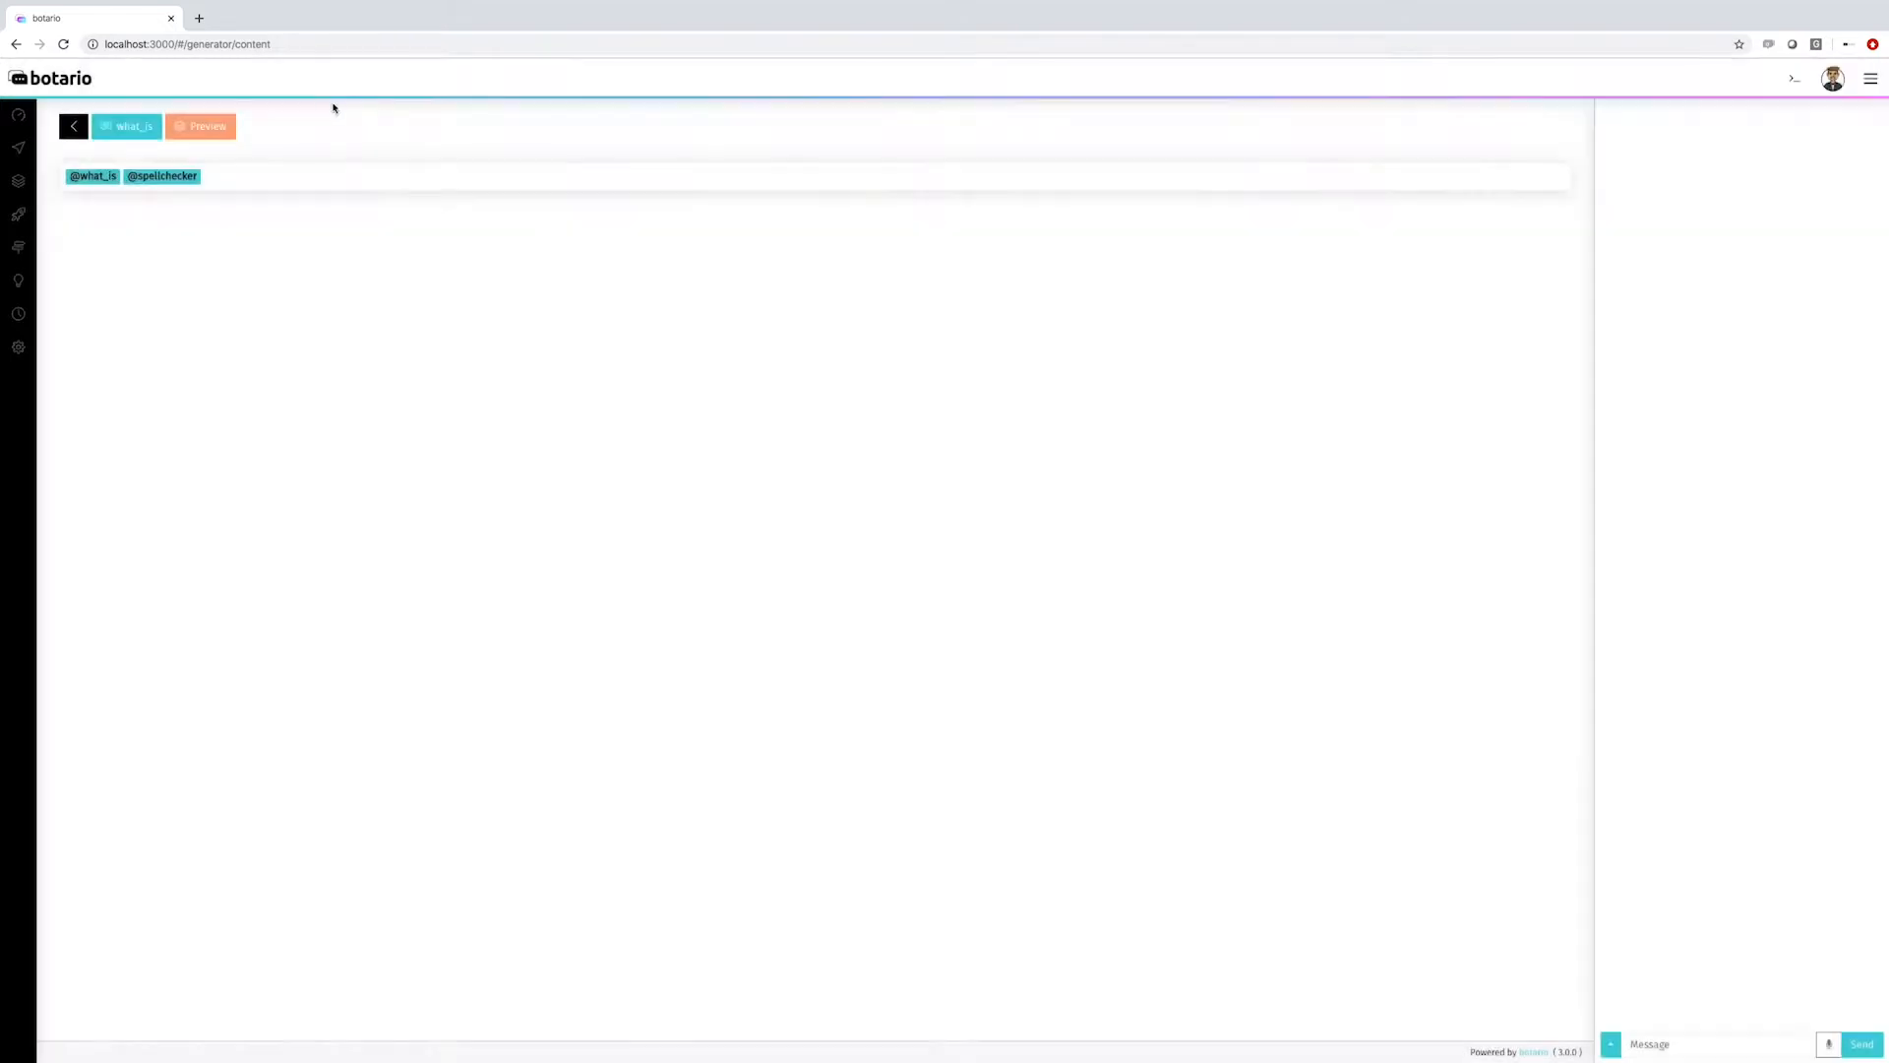
click(122, 130)
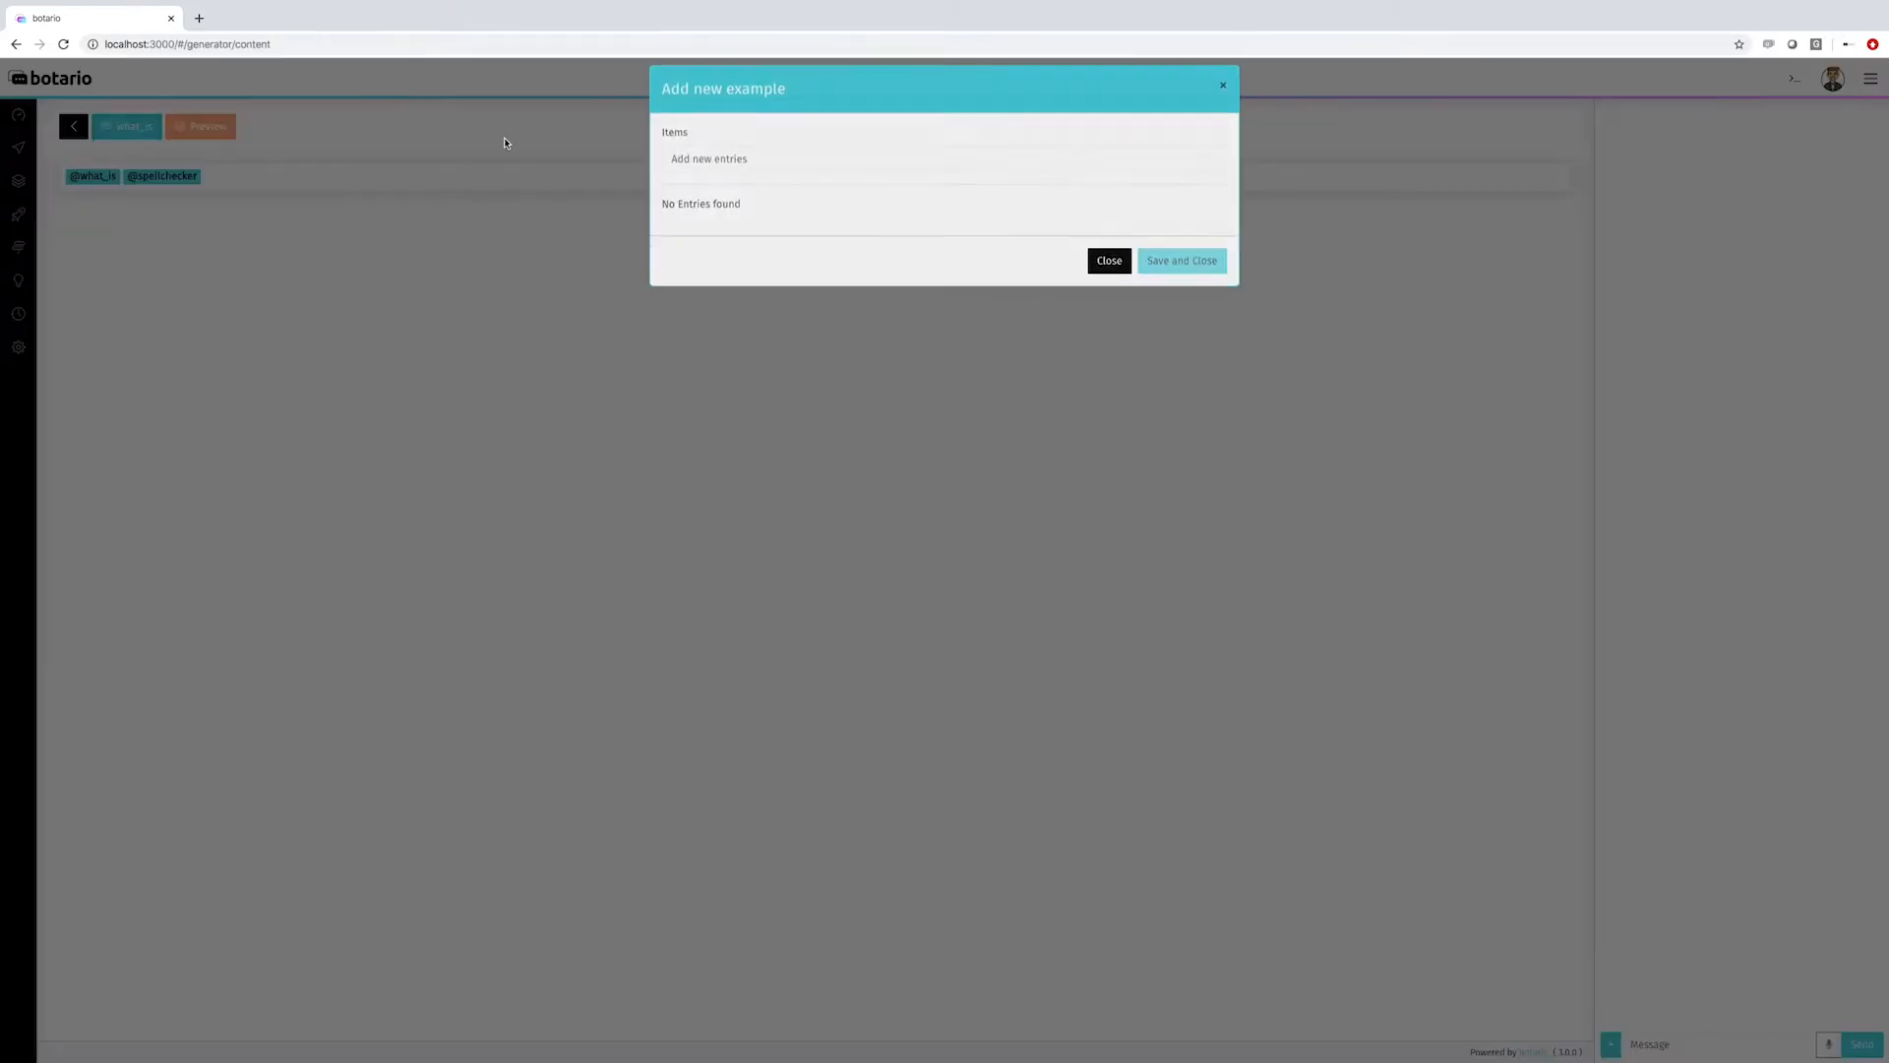
click(720, 177)
text(wha)
click(723, 207)
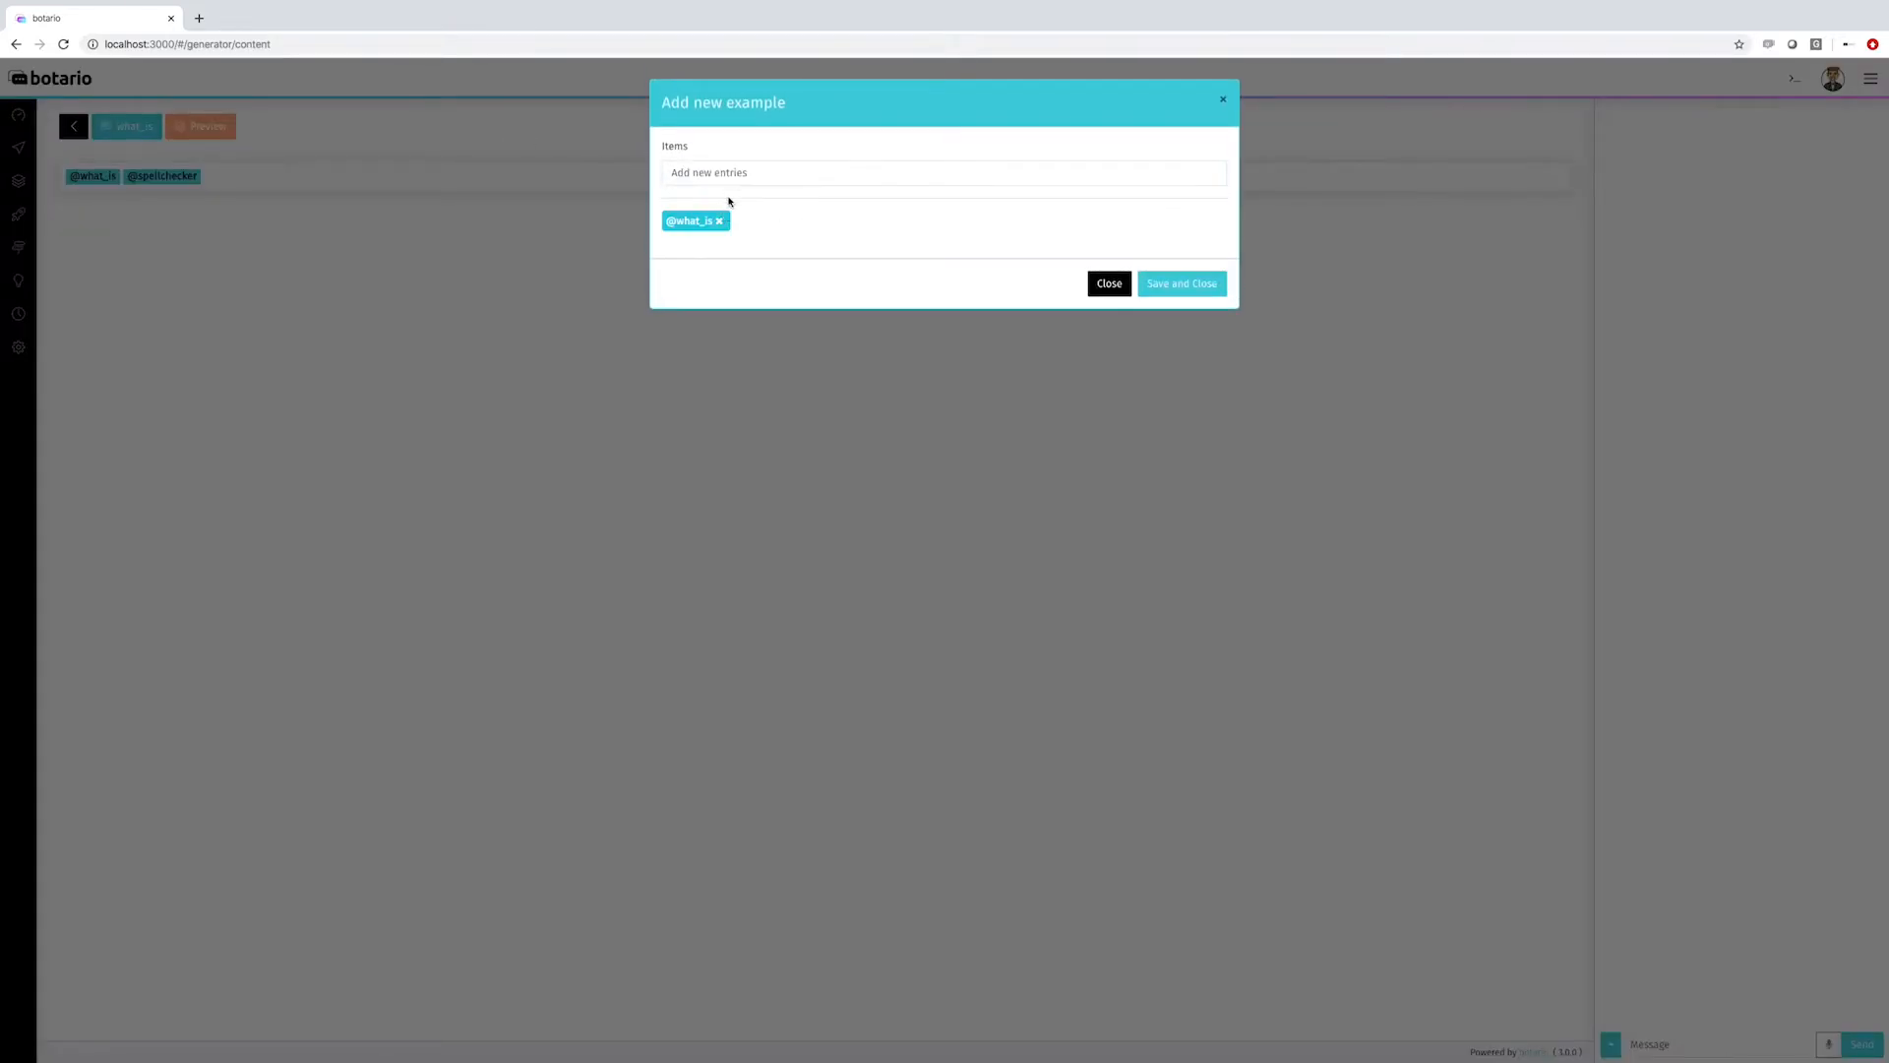
text(con)
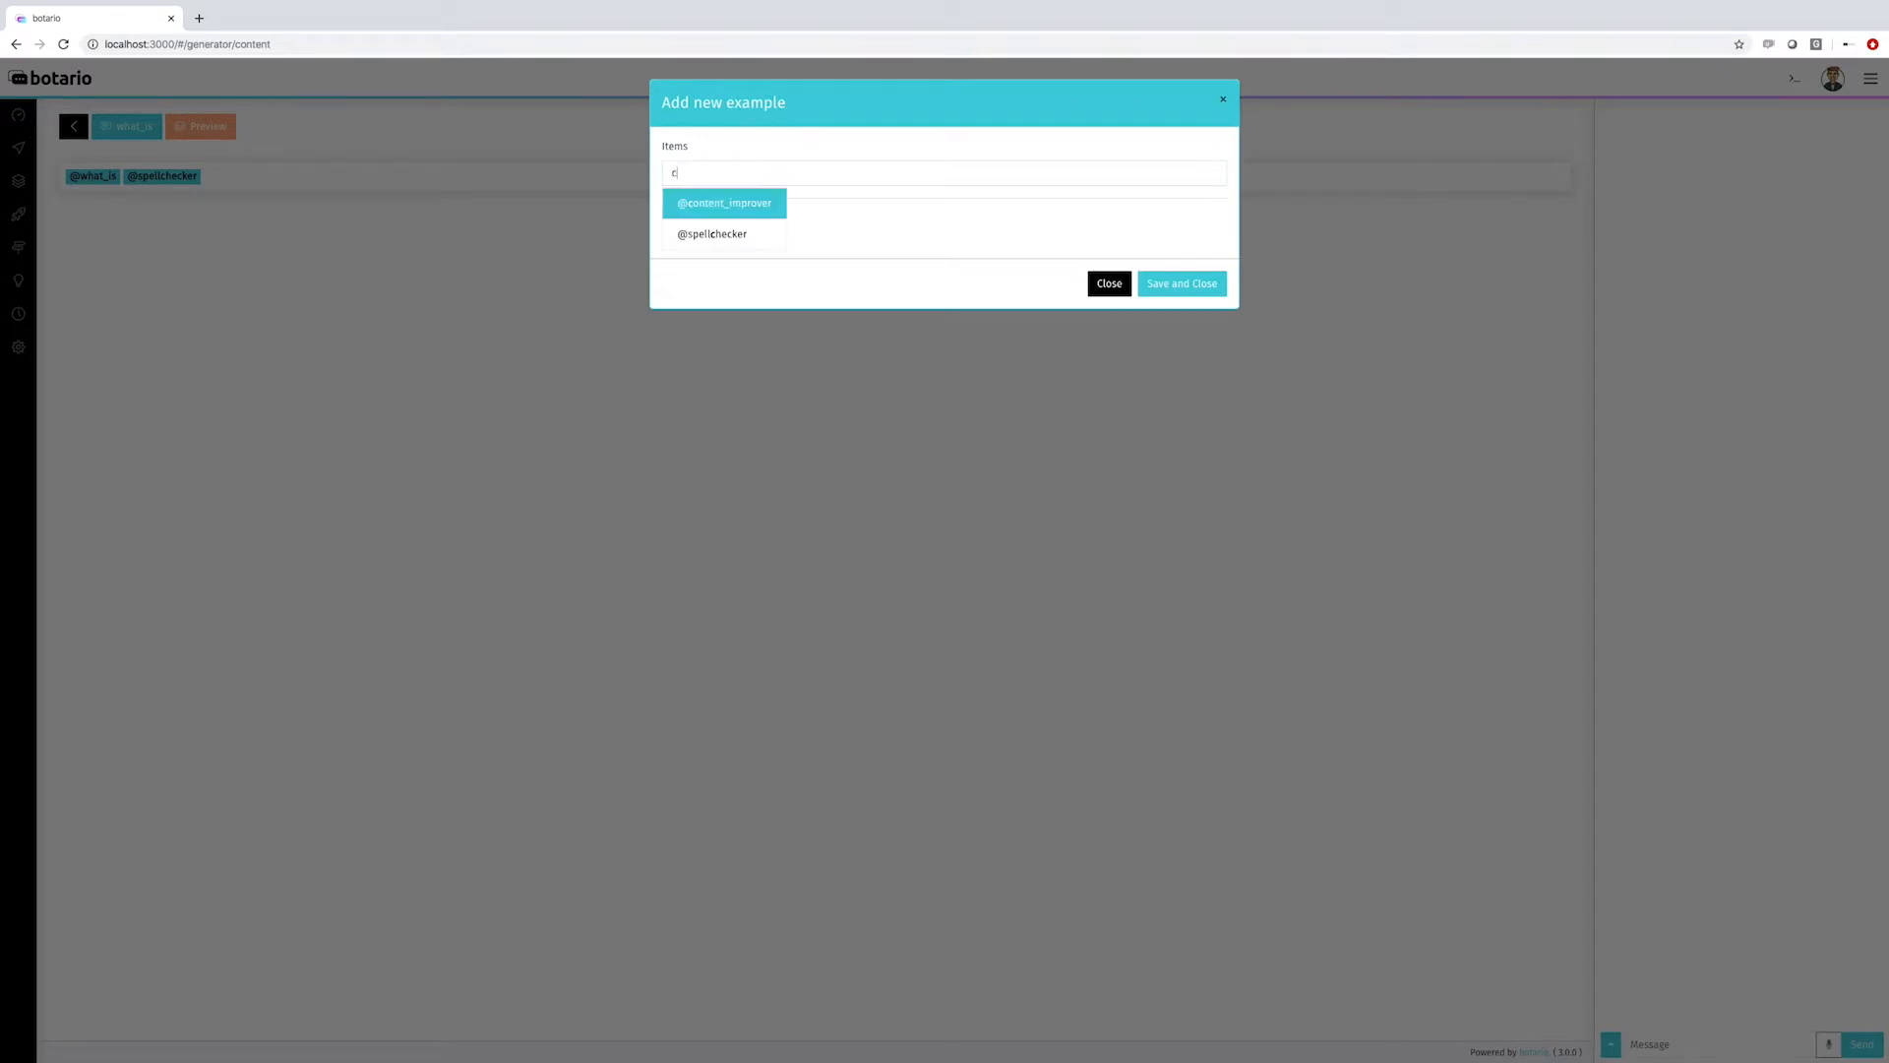
click(728, 201)
click(1182, 284)
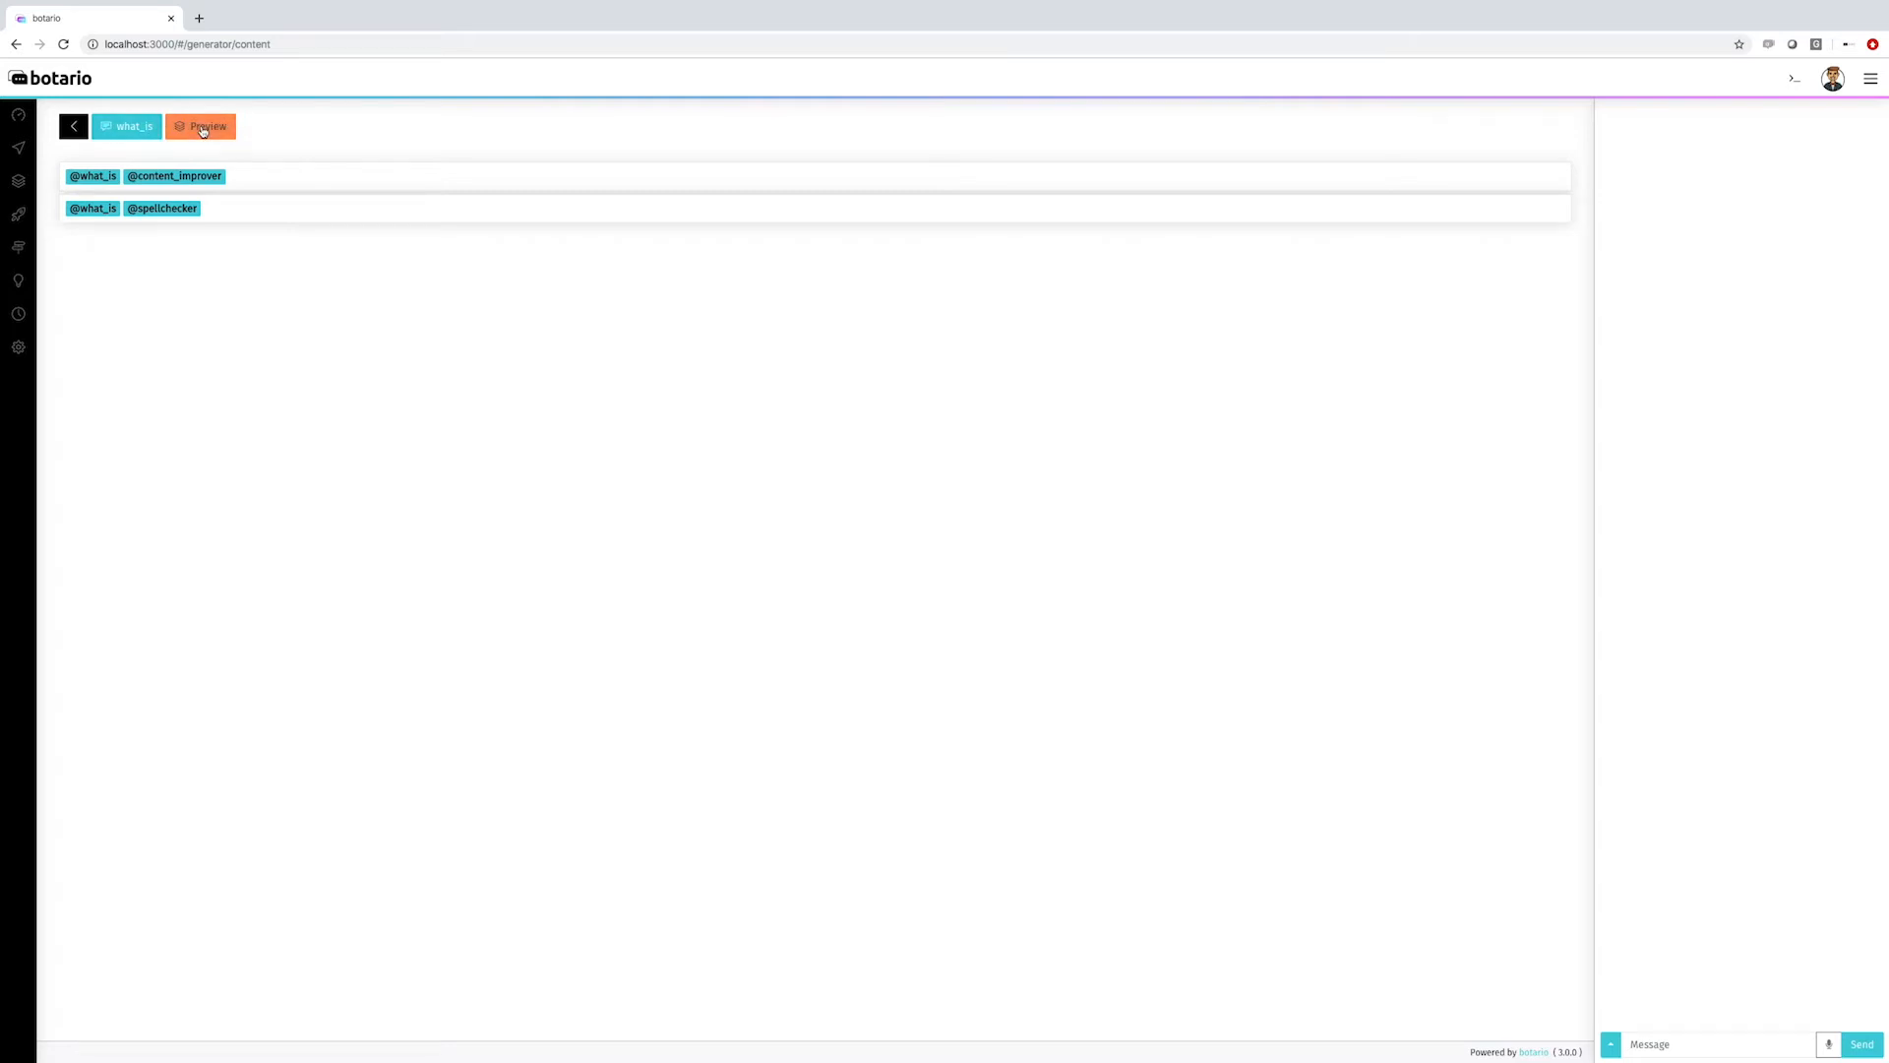
click(203, 128)
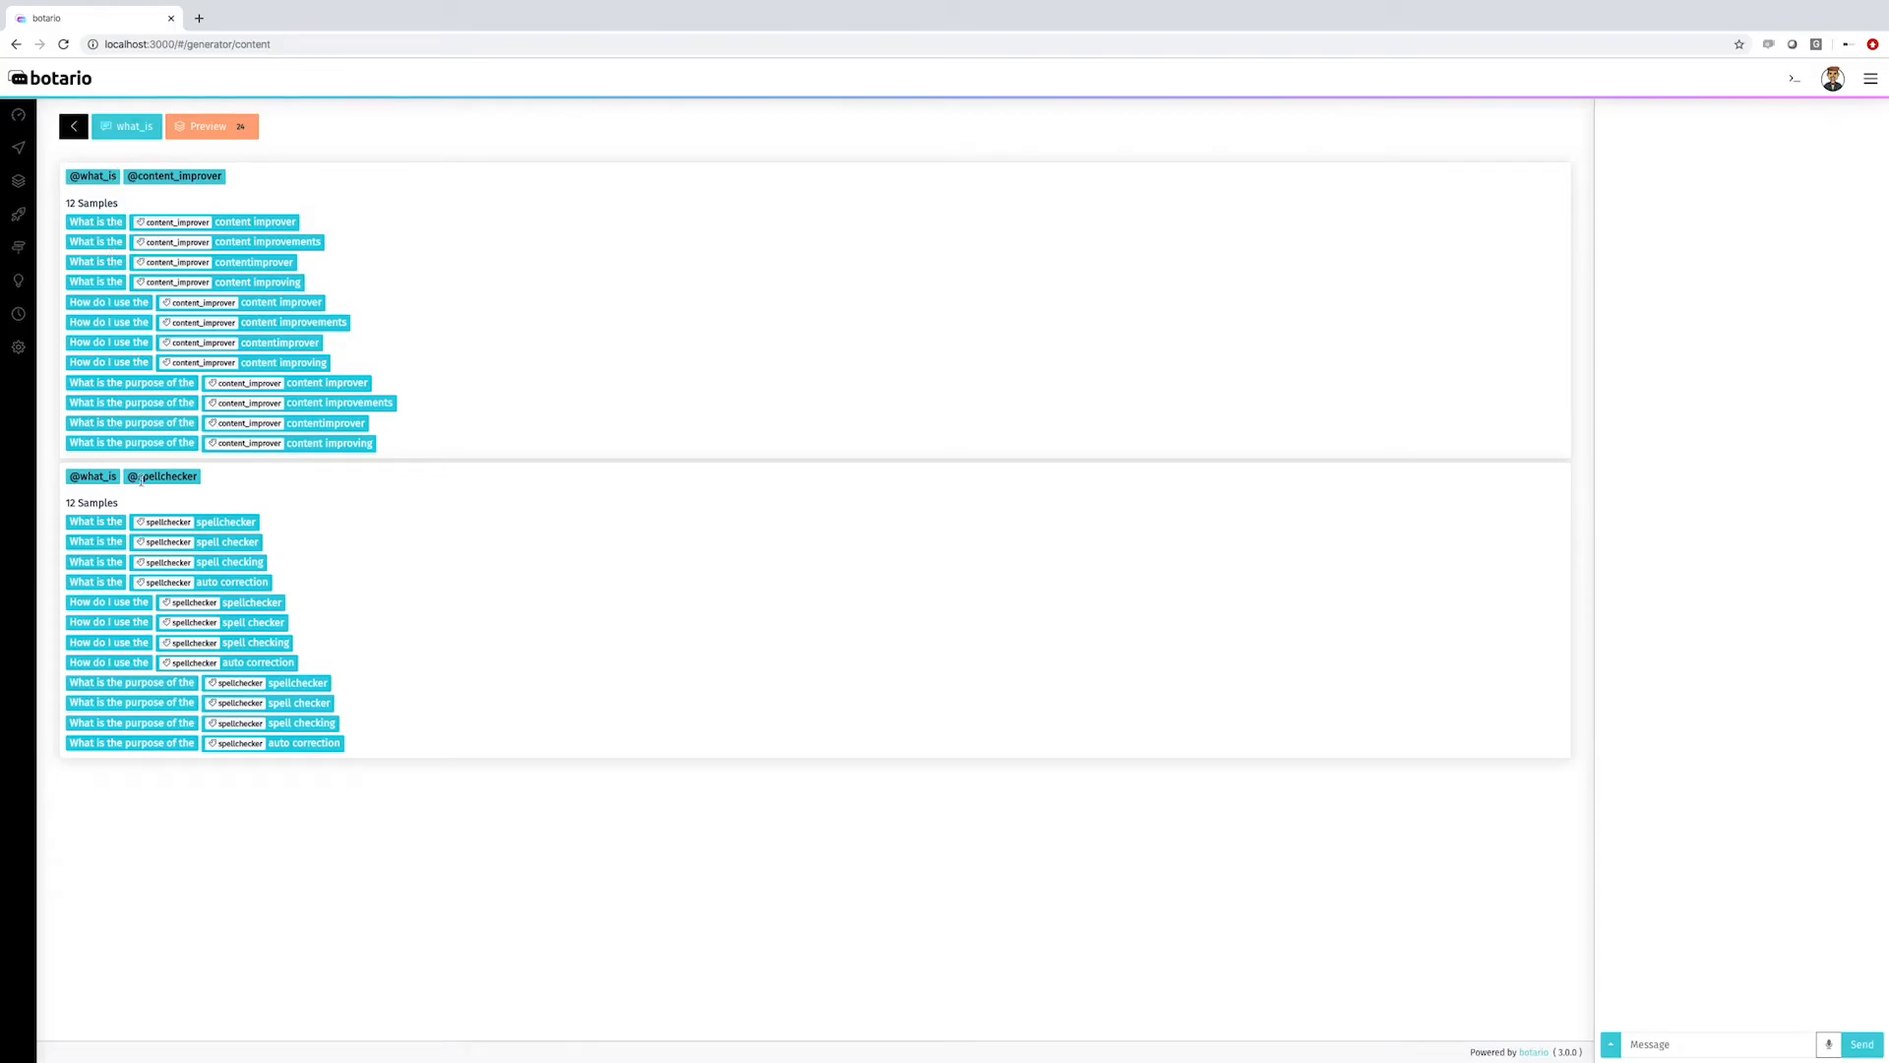
click(127, 126)
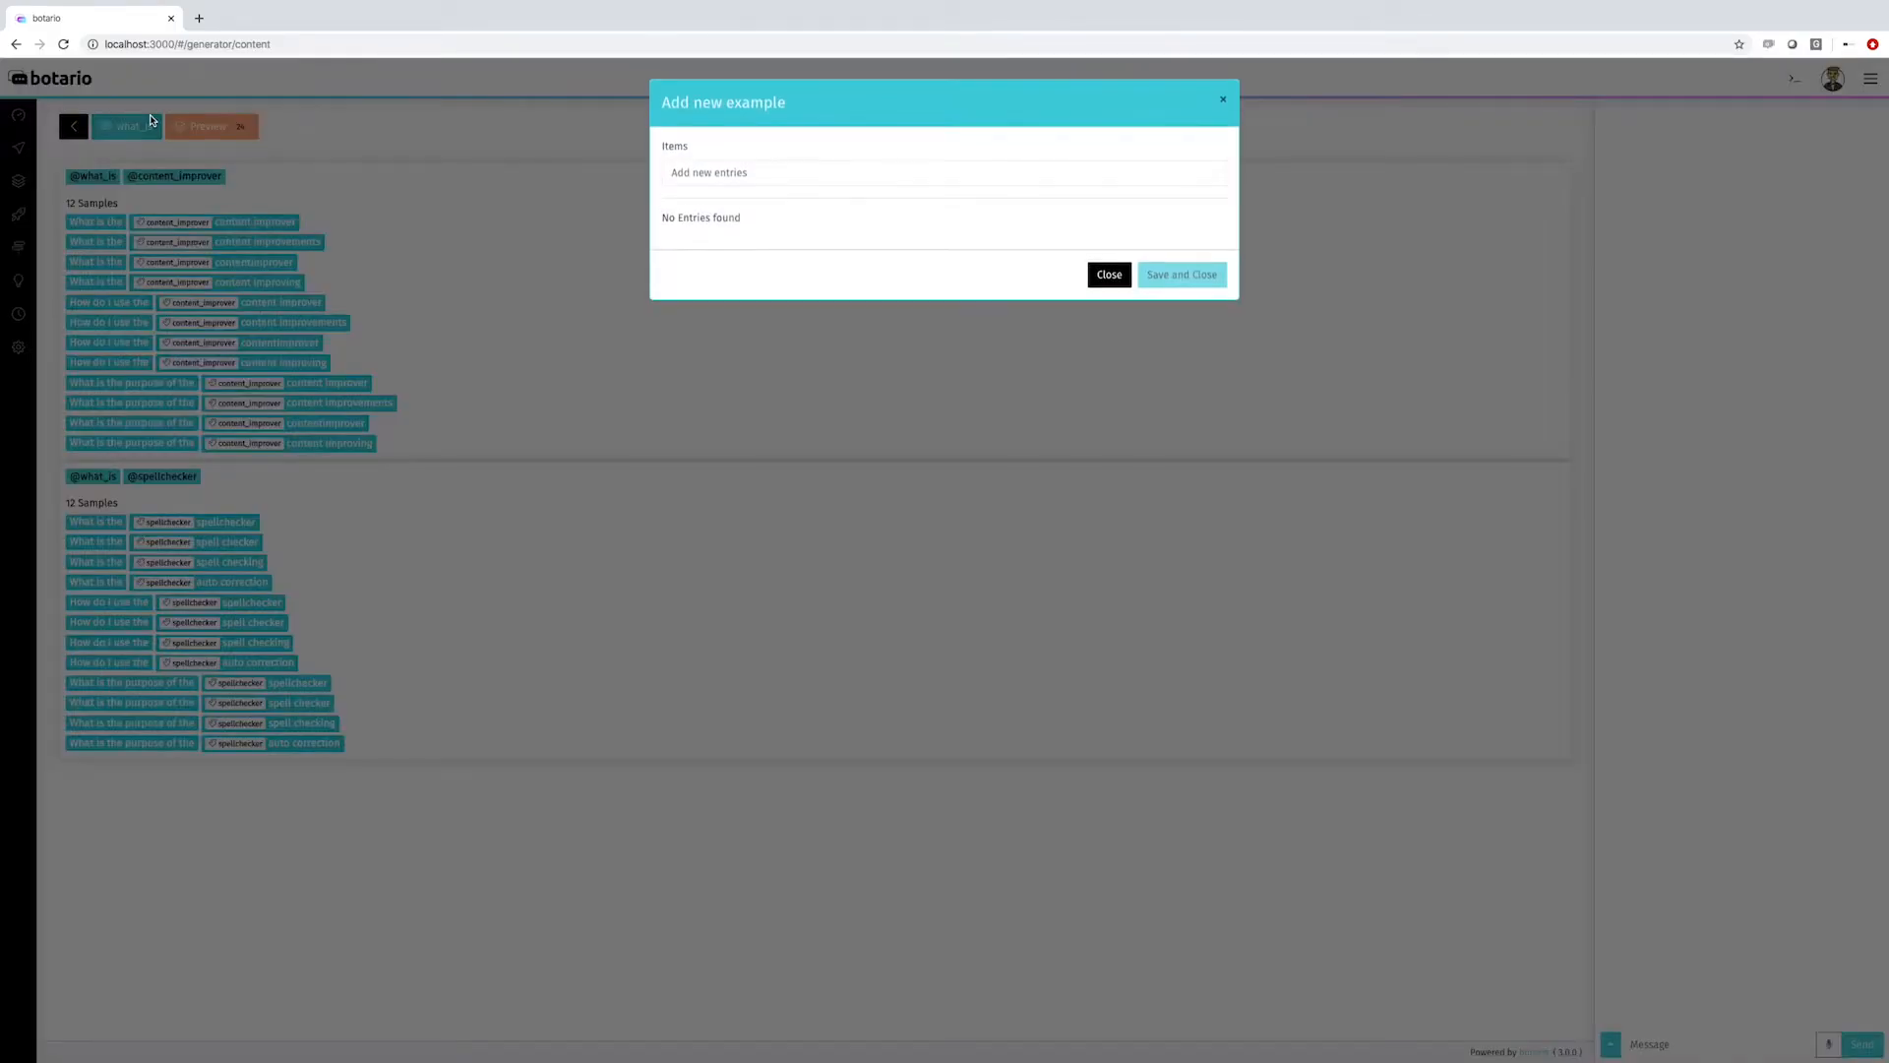
click(777, 165)
text(How does the)
key(Return)
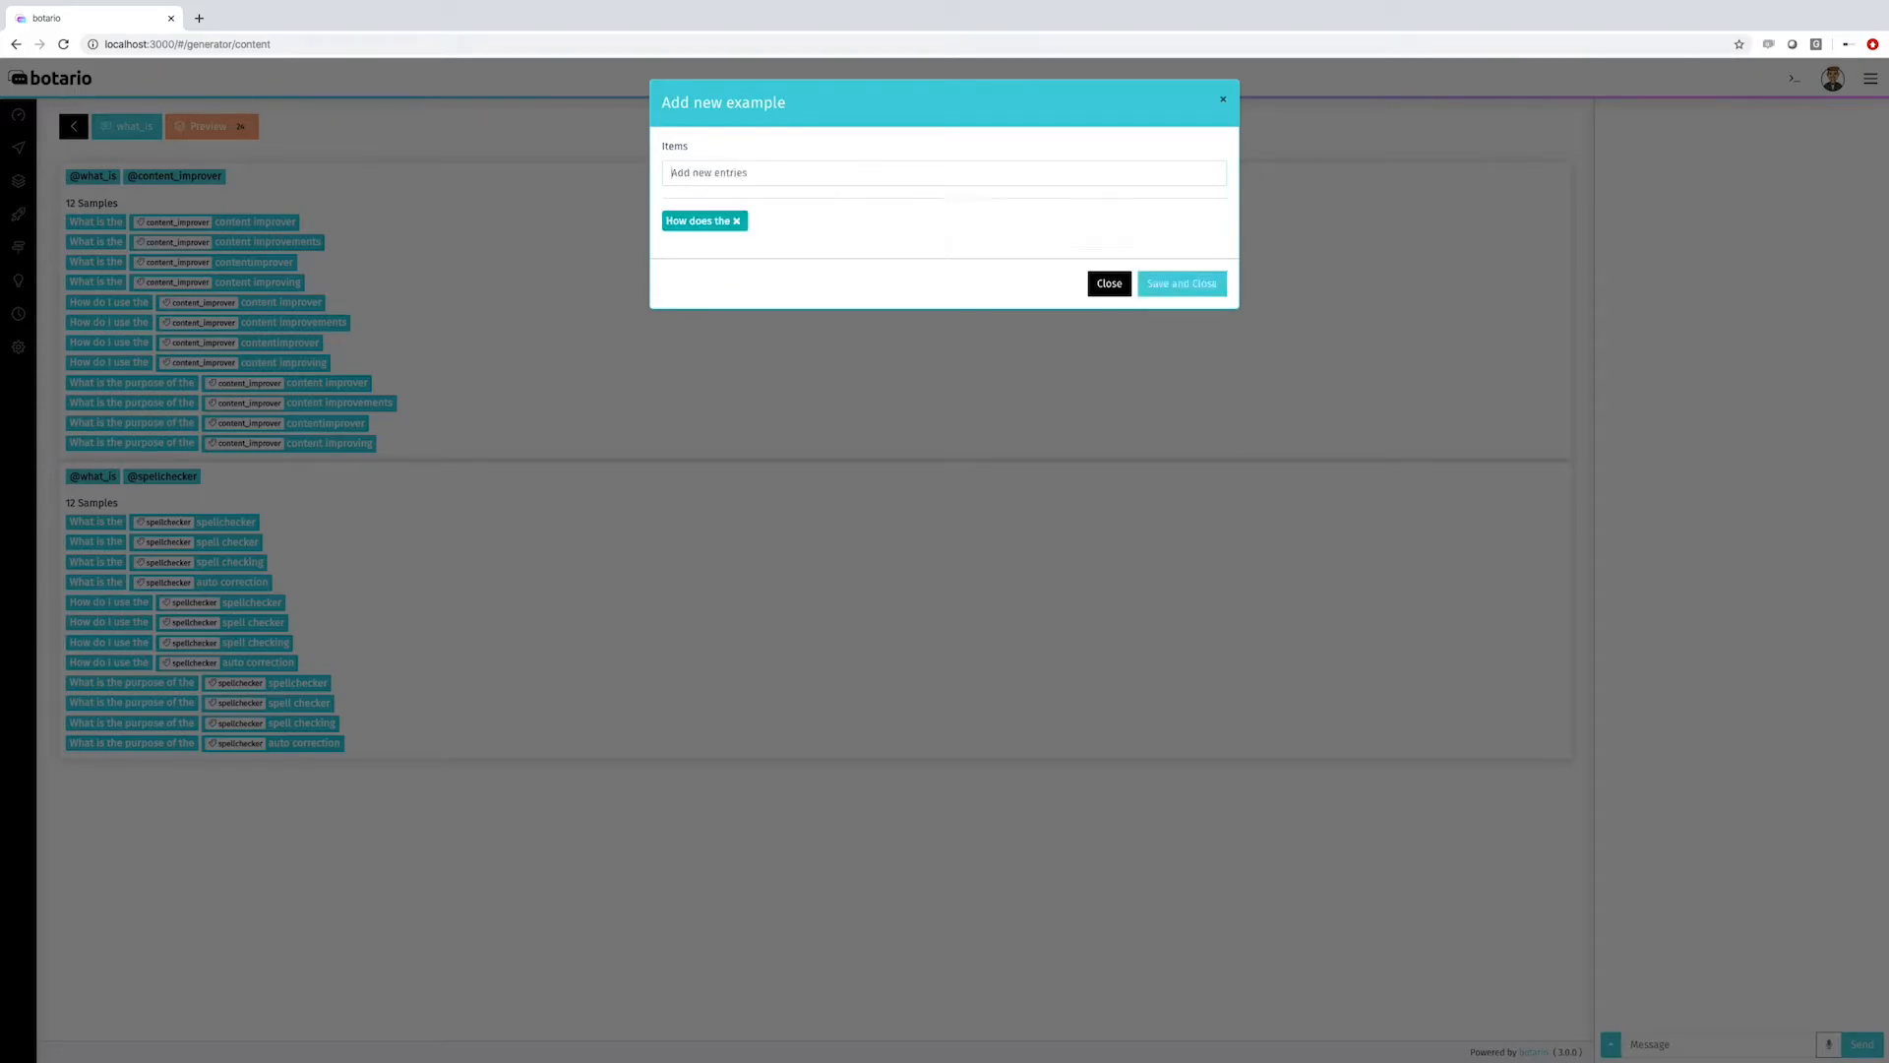
text(spel)
key(Return)
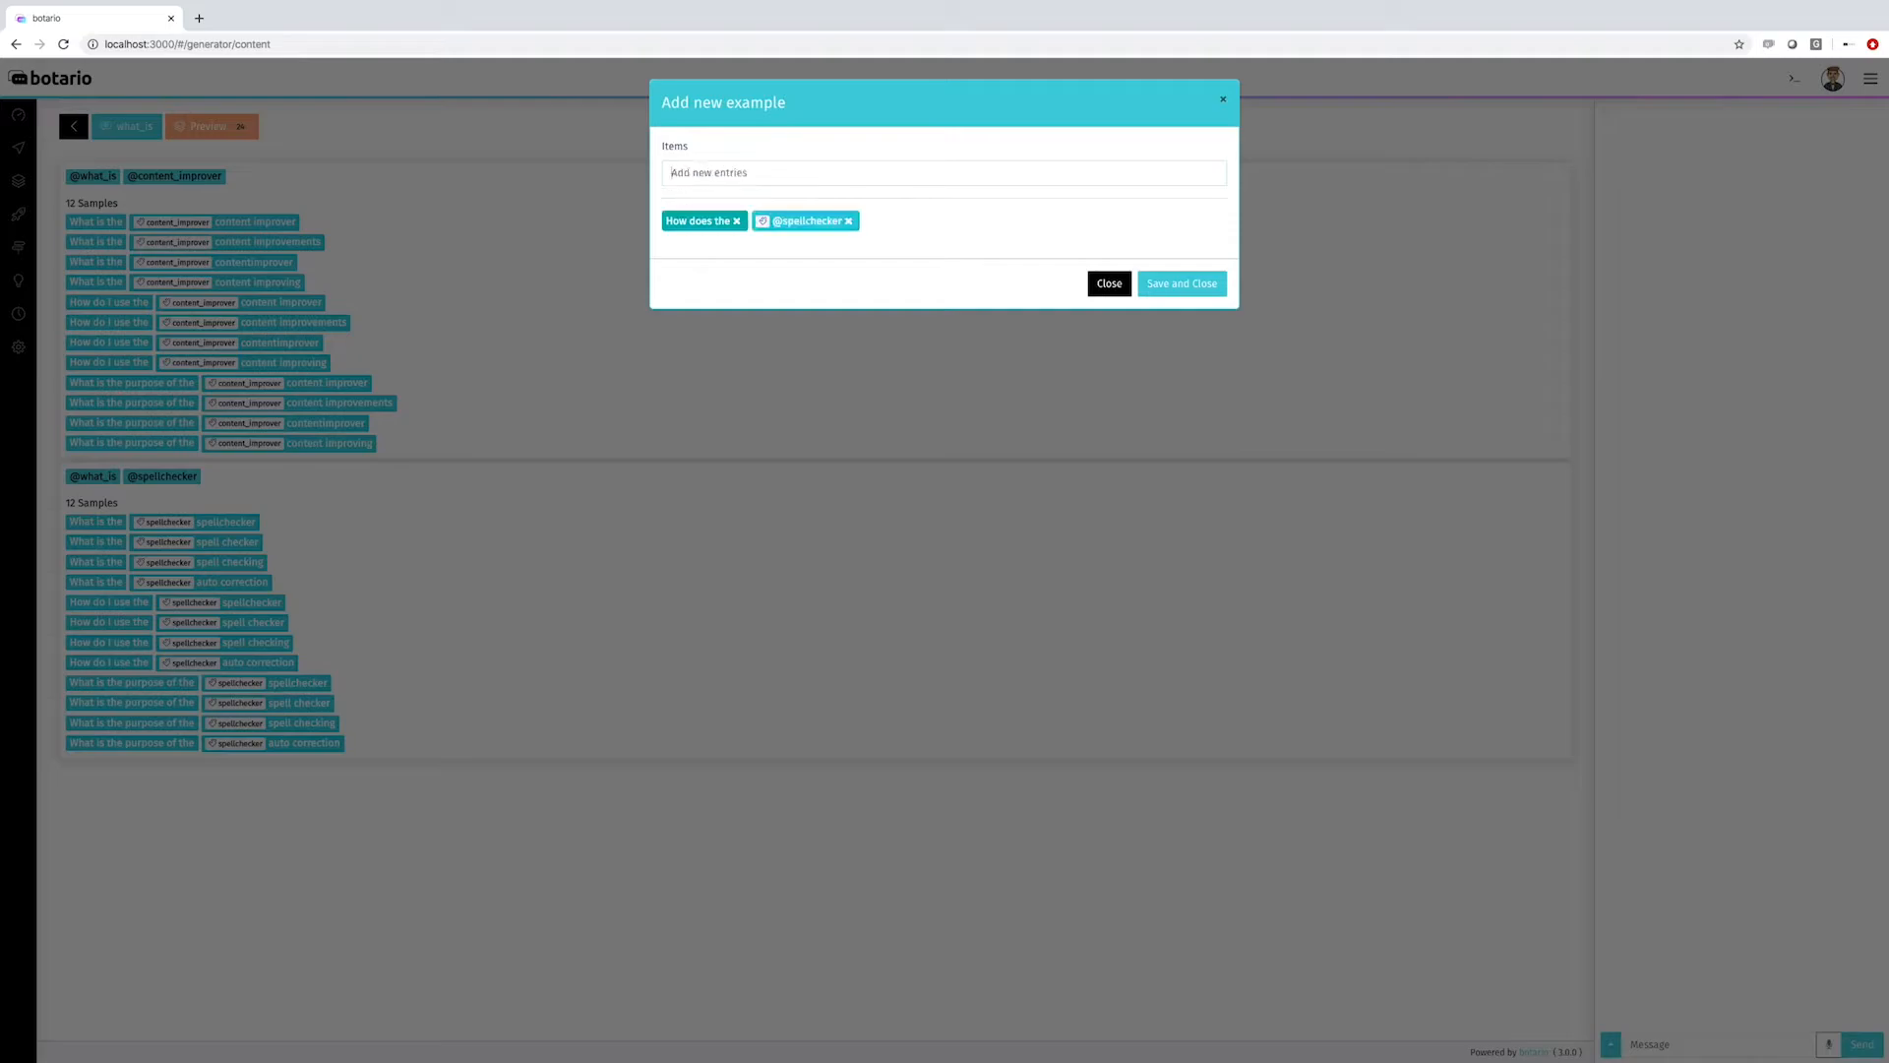
text(work?)
key(Return)
click(1171, 285)
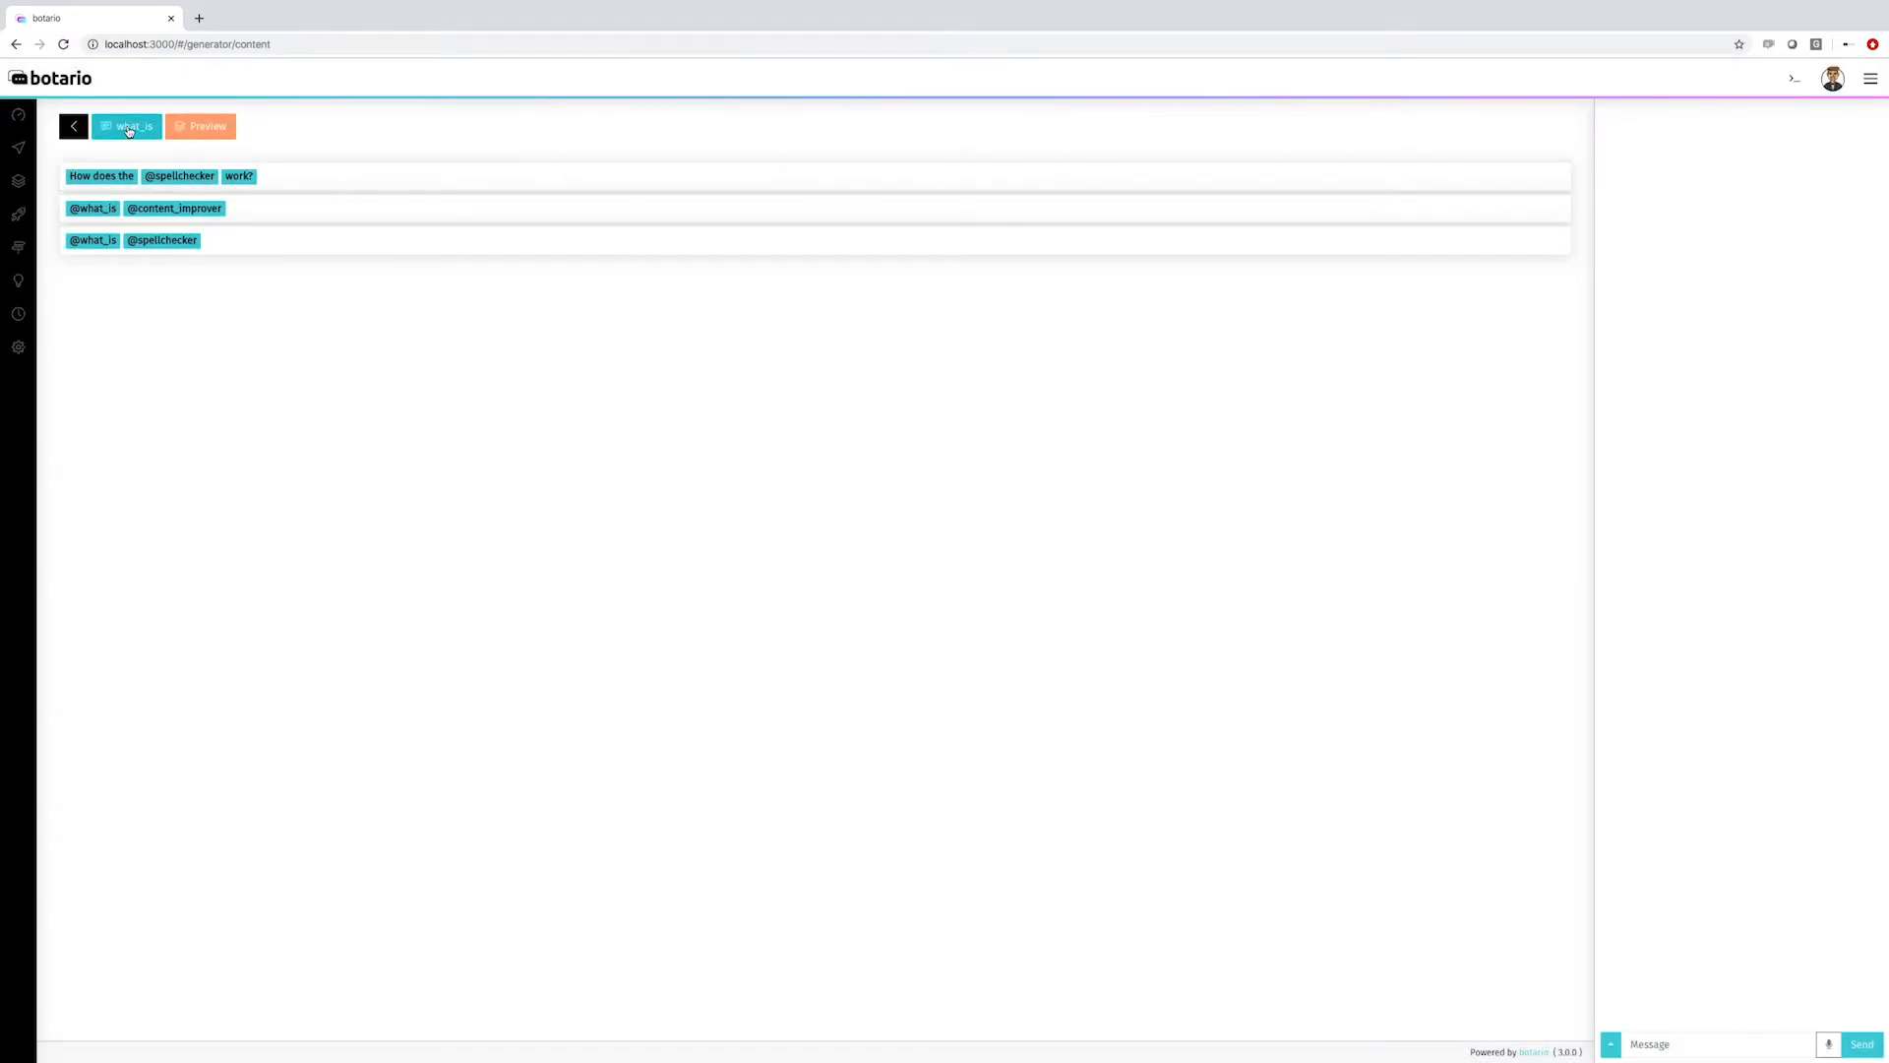
click(129, 130)
click(677, 171)
text(How does the)
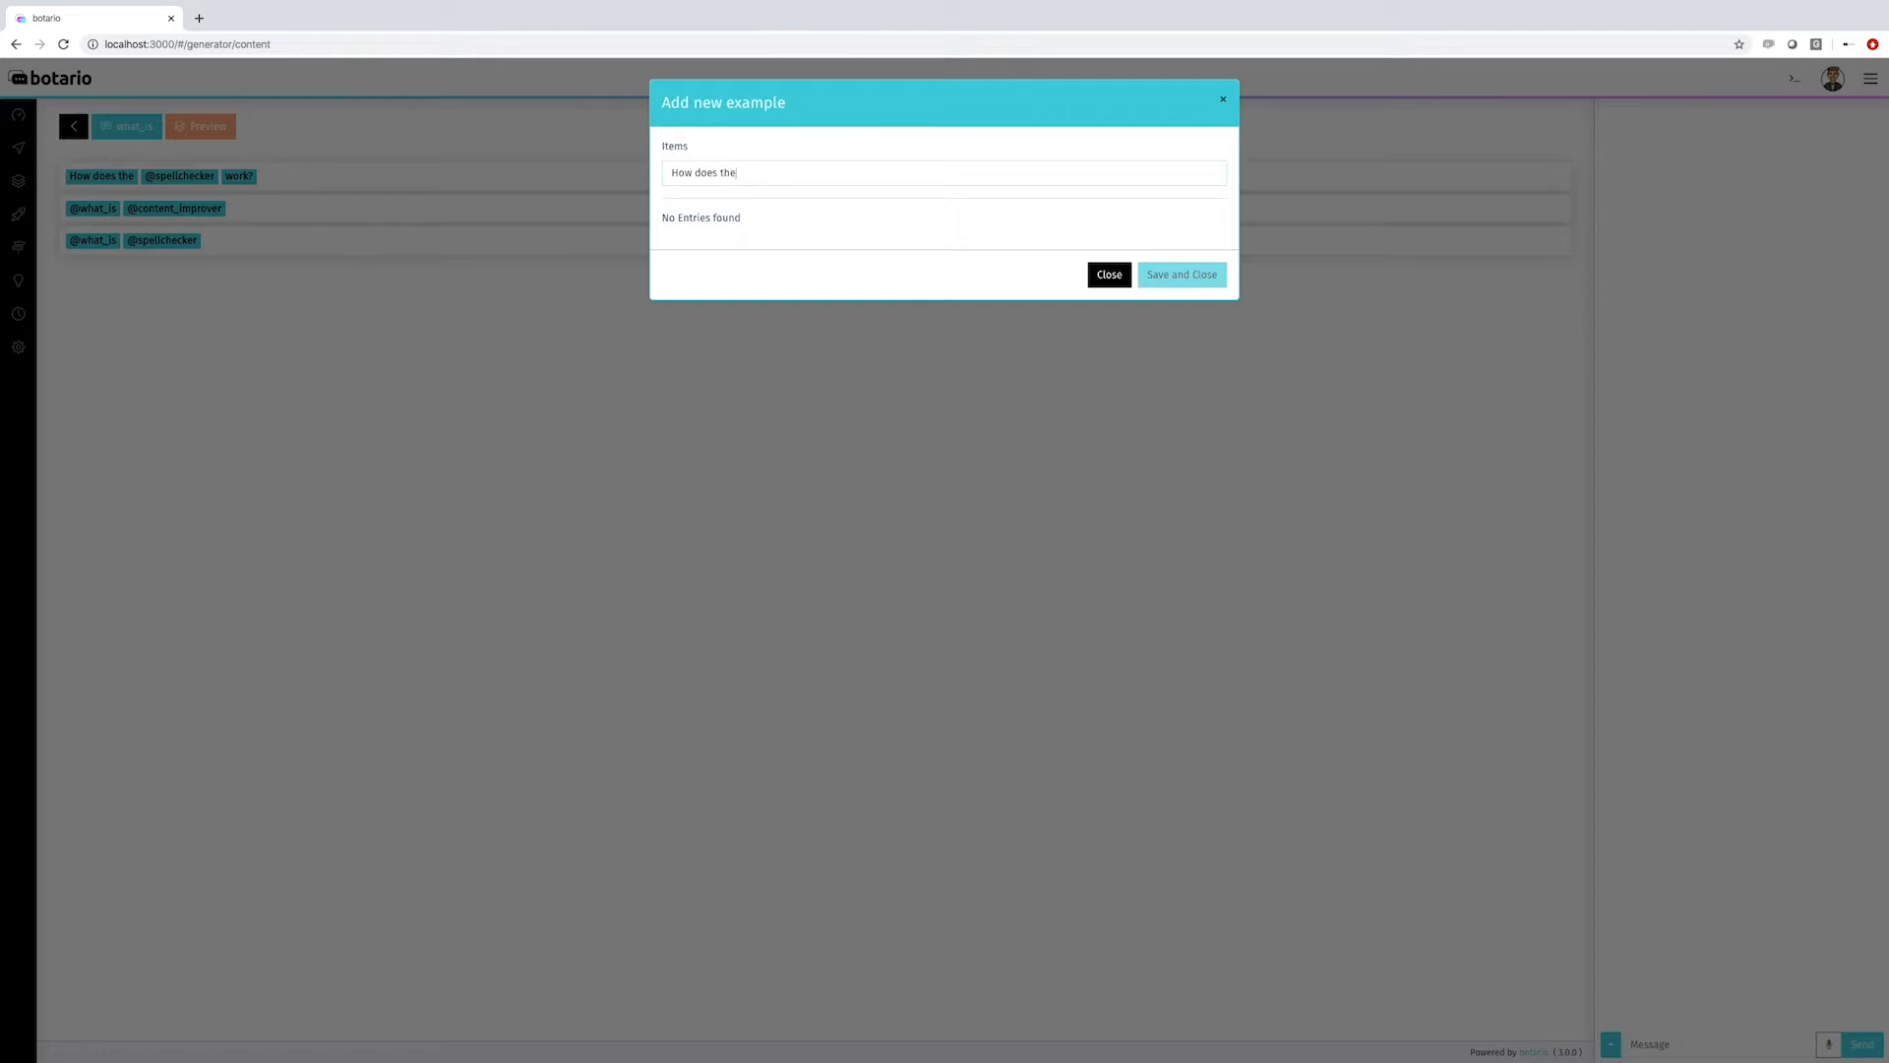
key(Return)
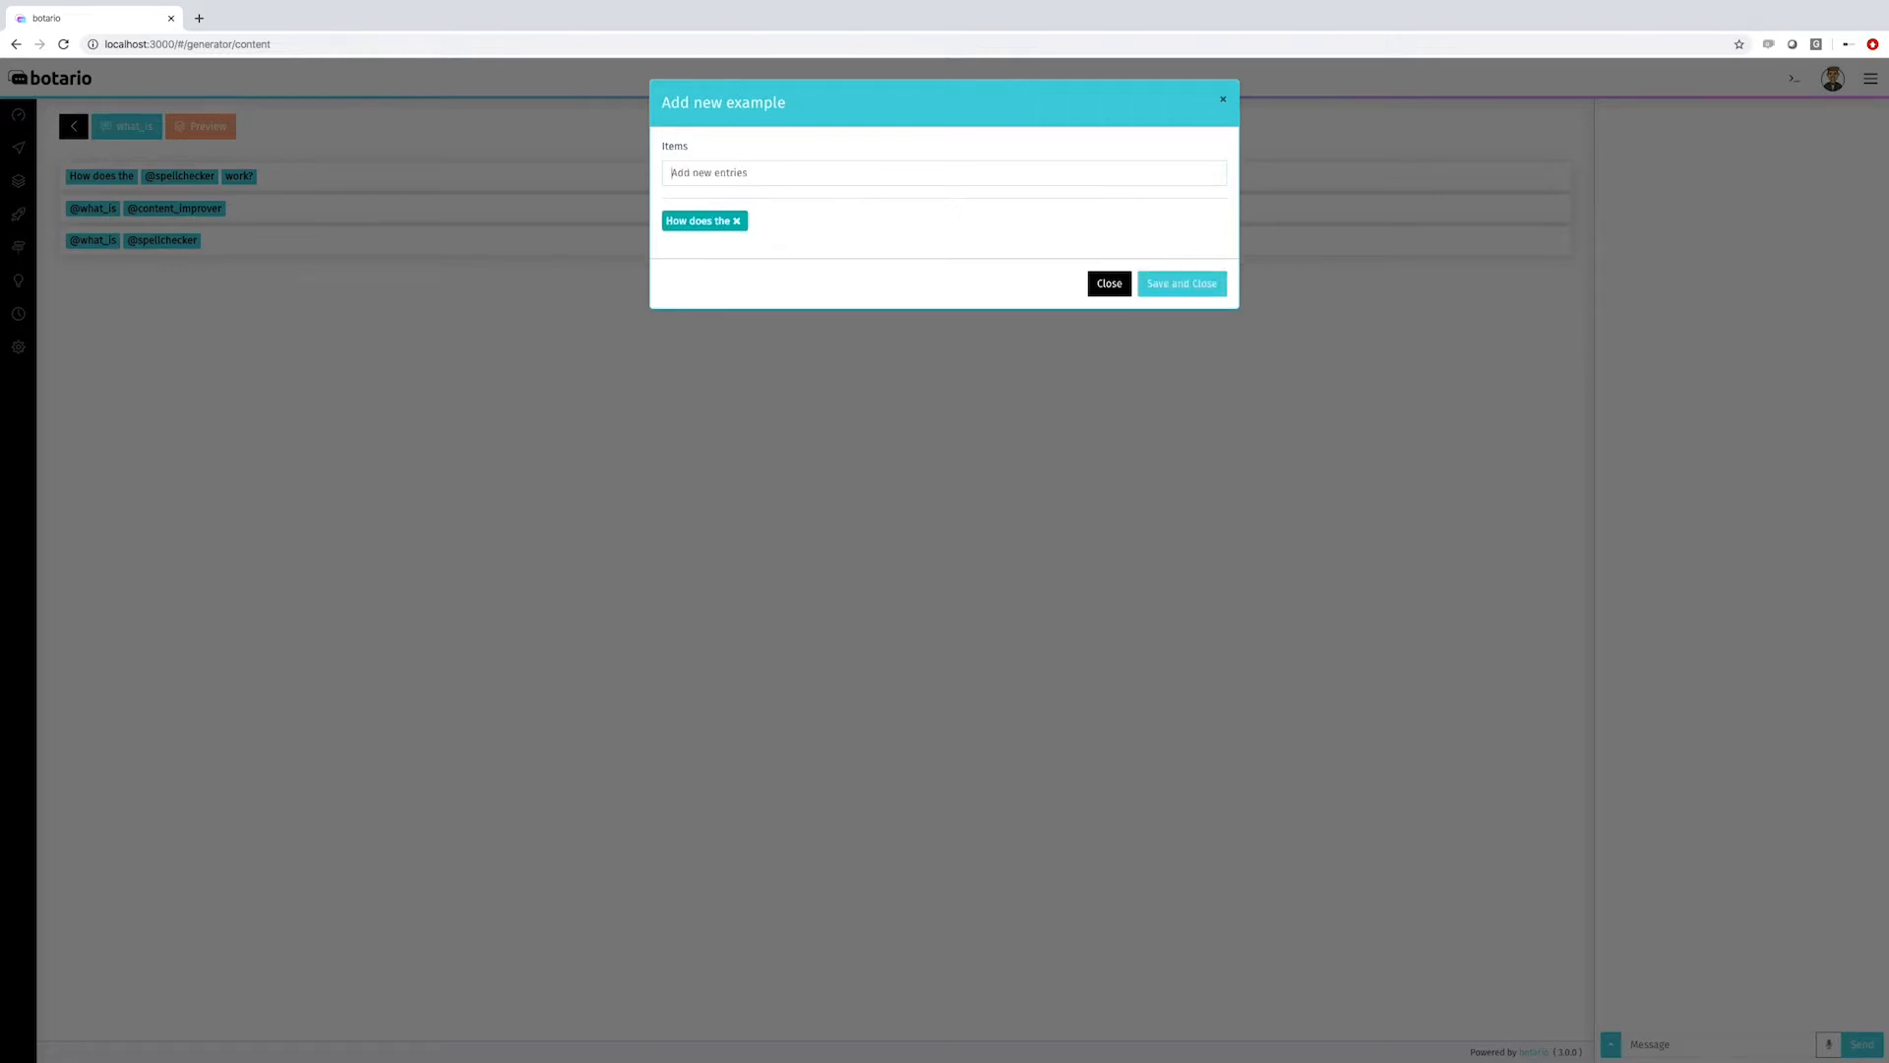
text(conten)
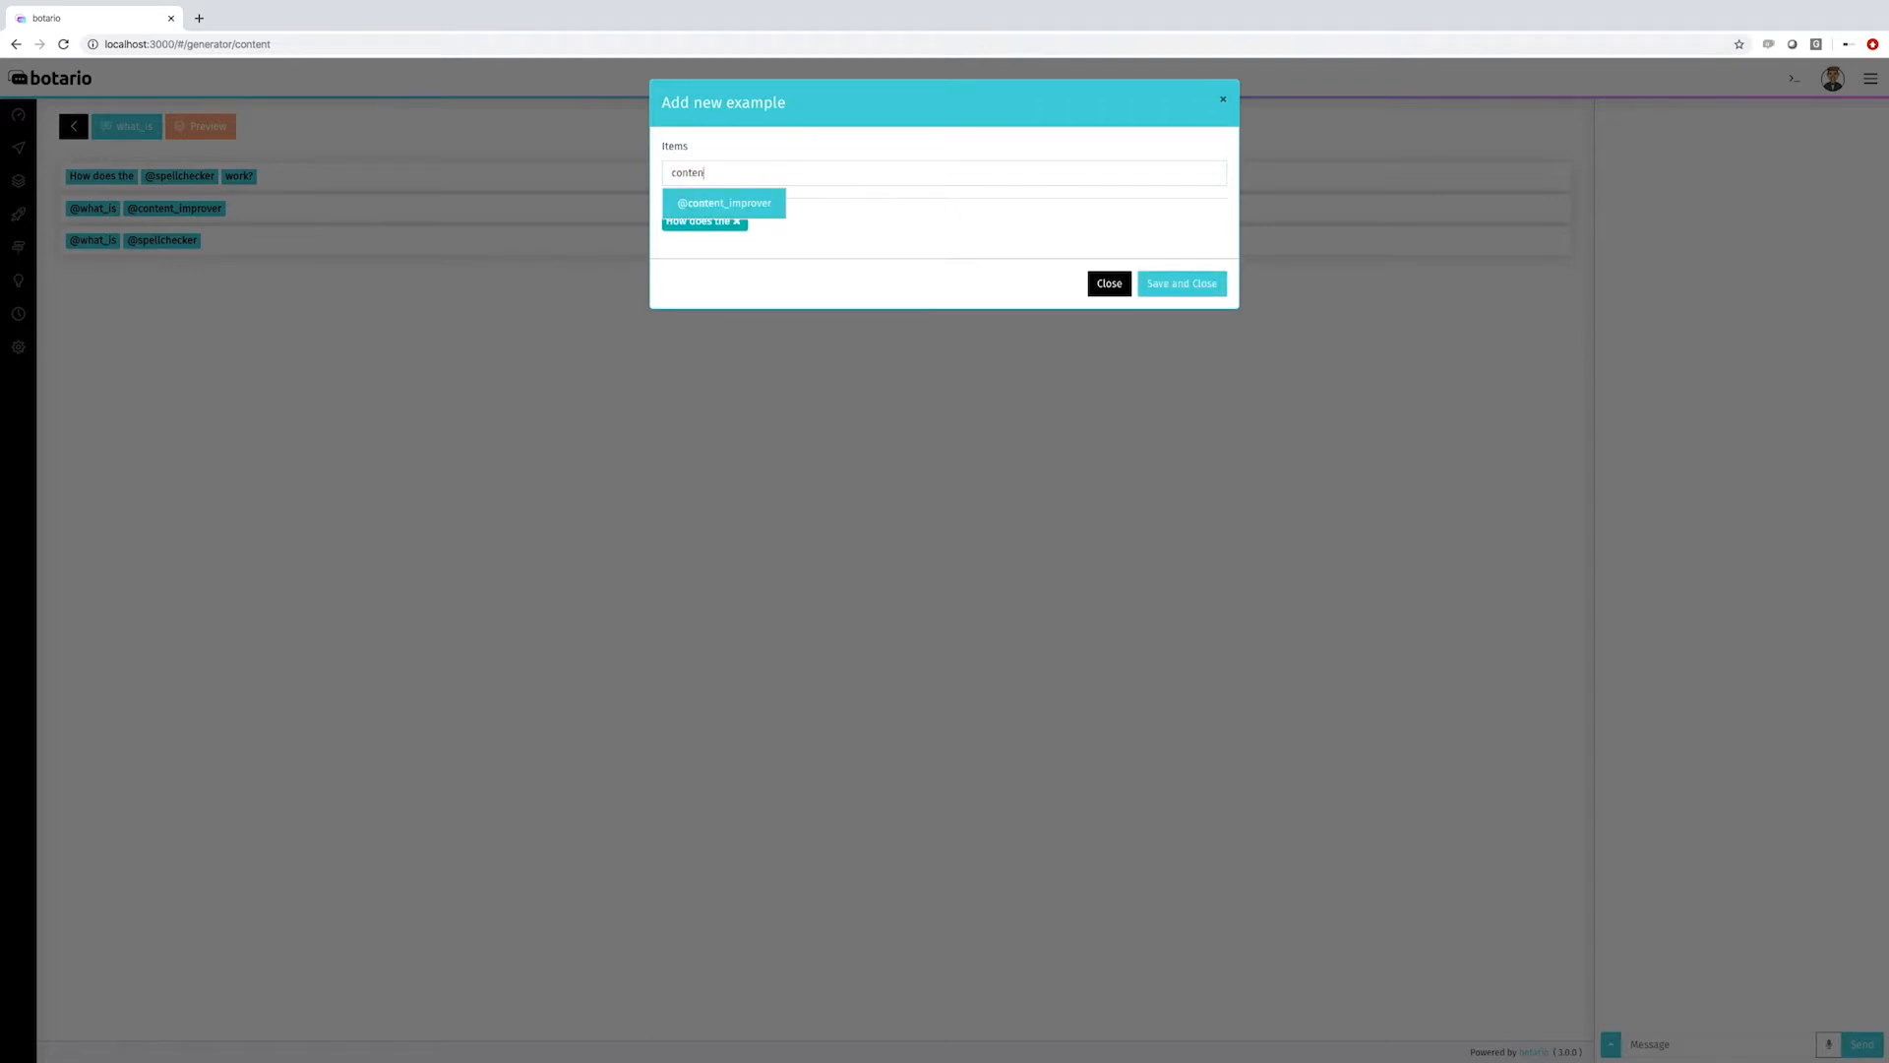
key(Return)
text(wokr)
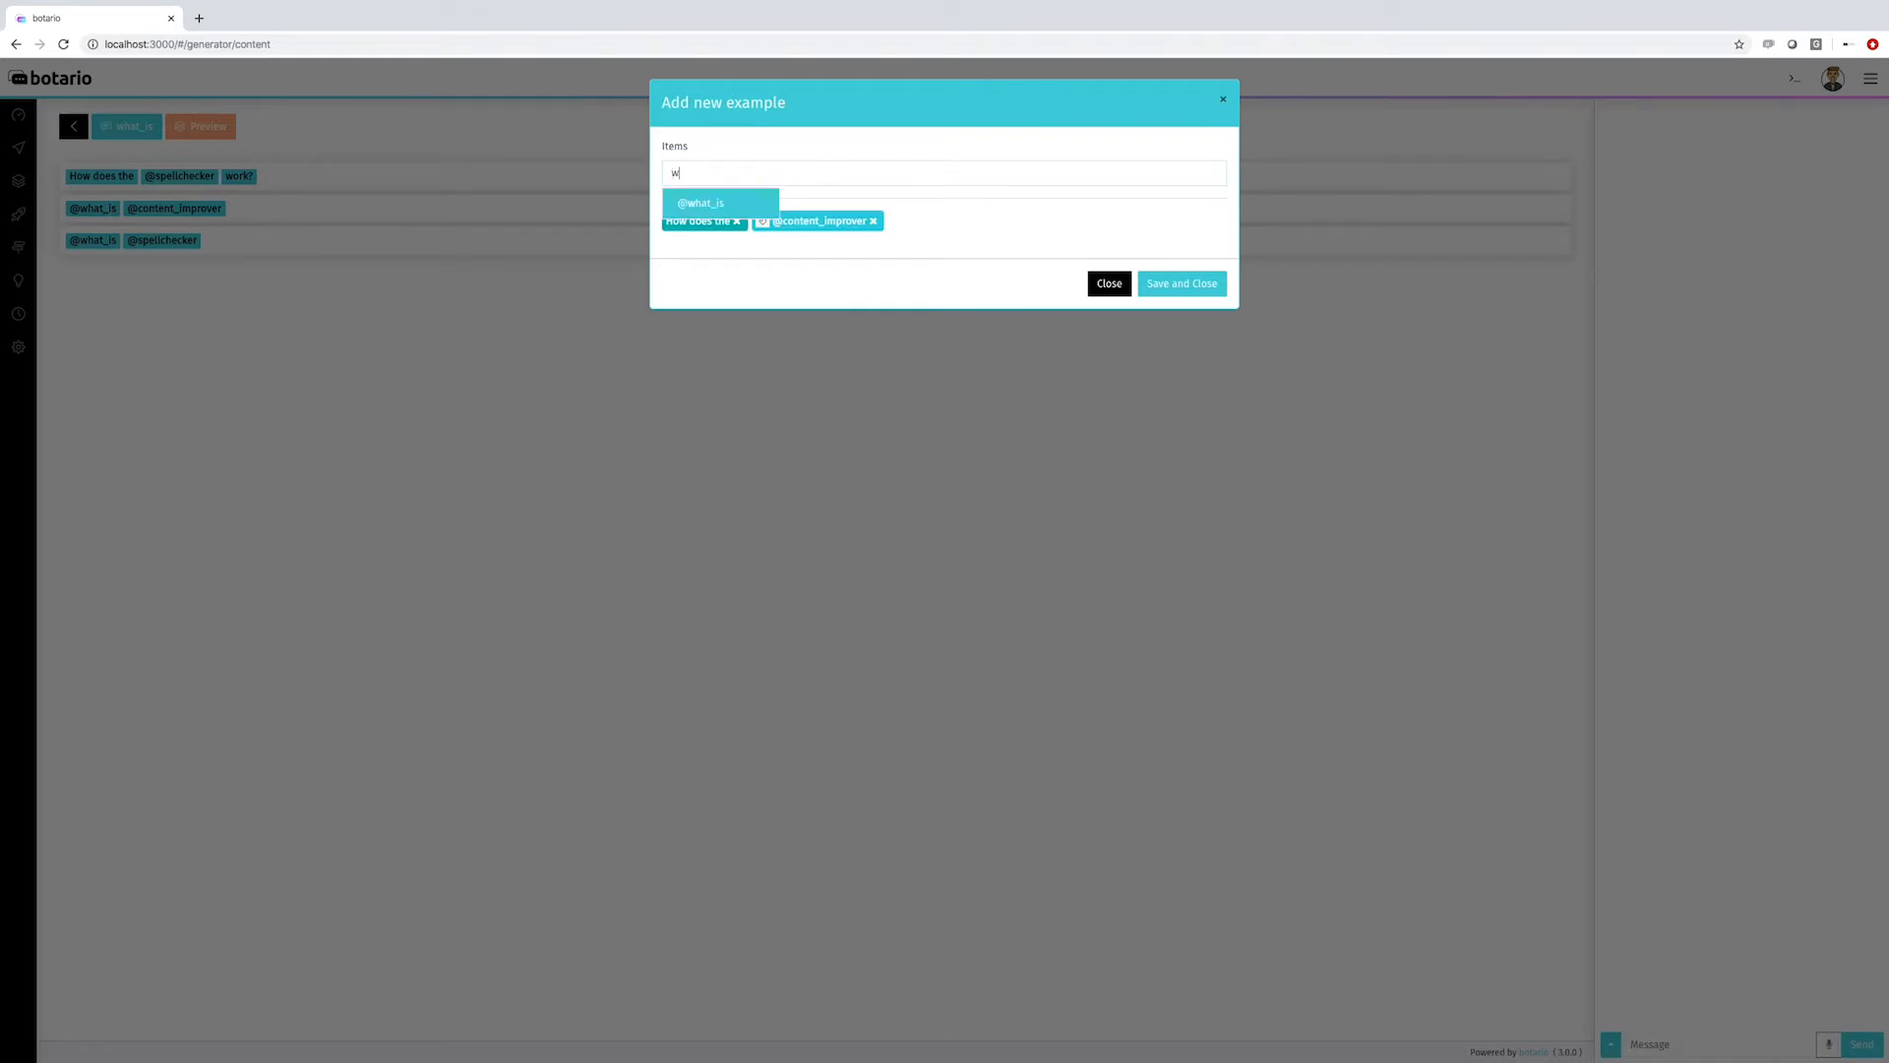
key(BackSpace)
key(BackSpace)
key(BackSpace)
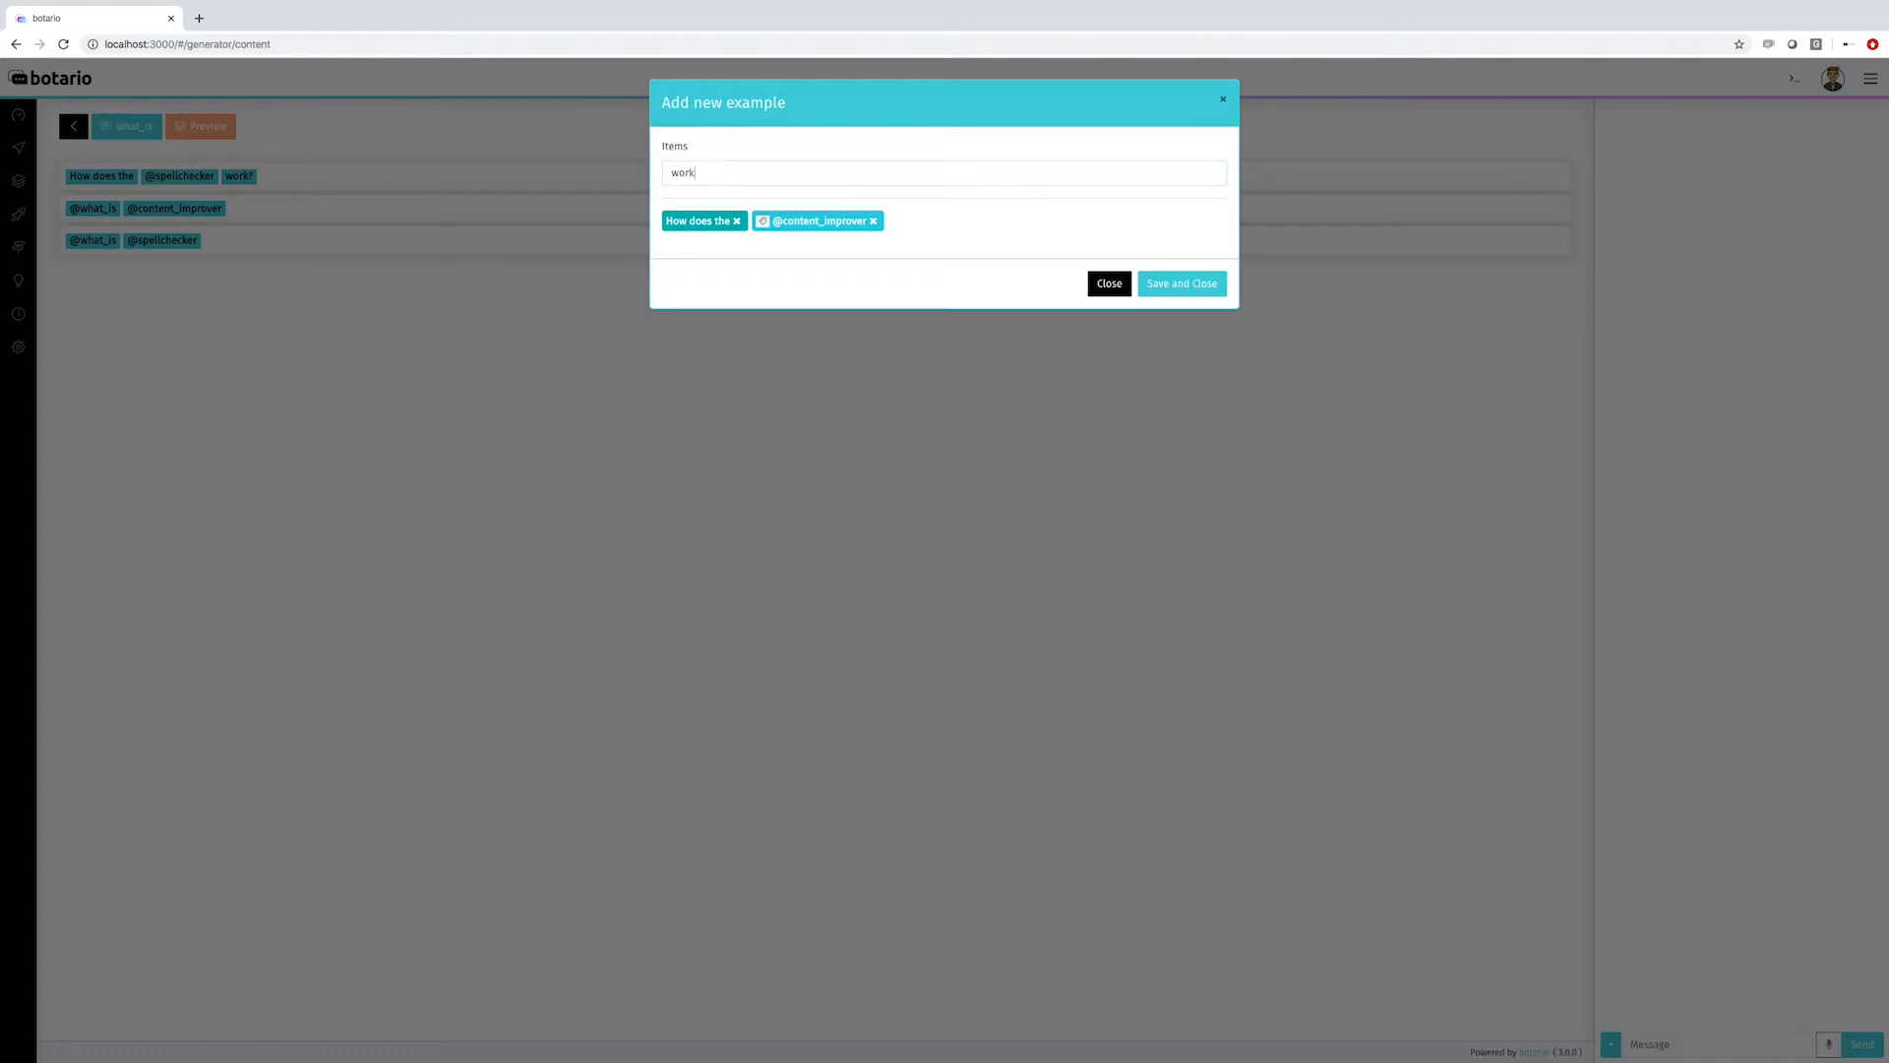
key(Return)
click(1191, 283)
click(205, 132)
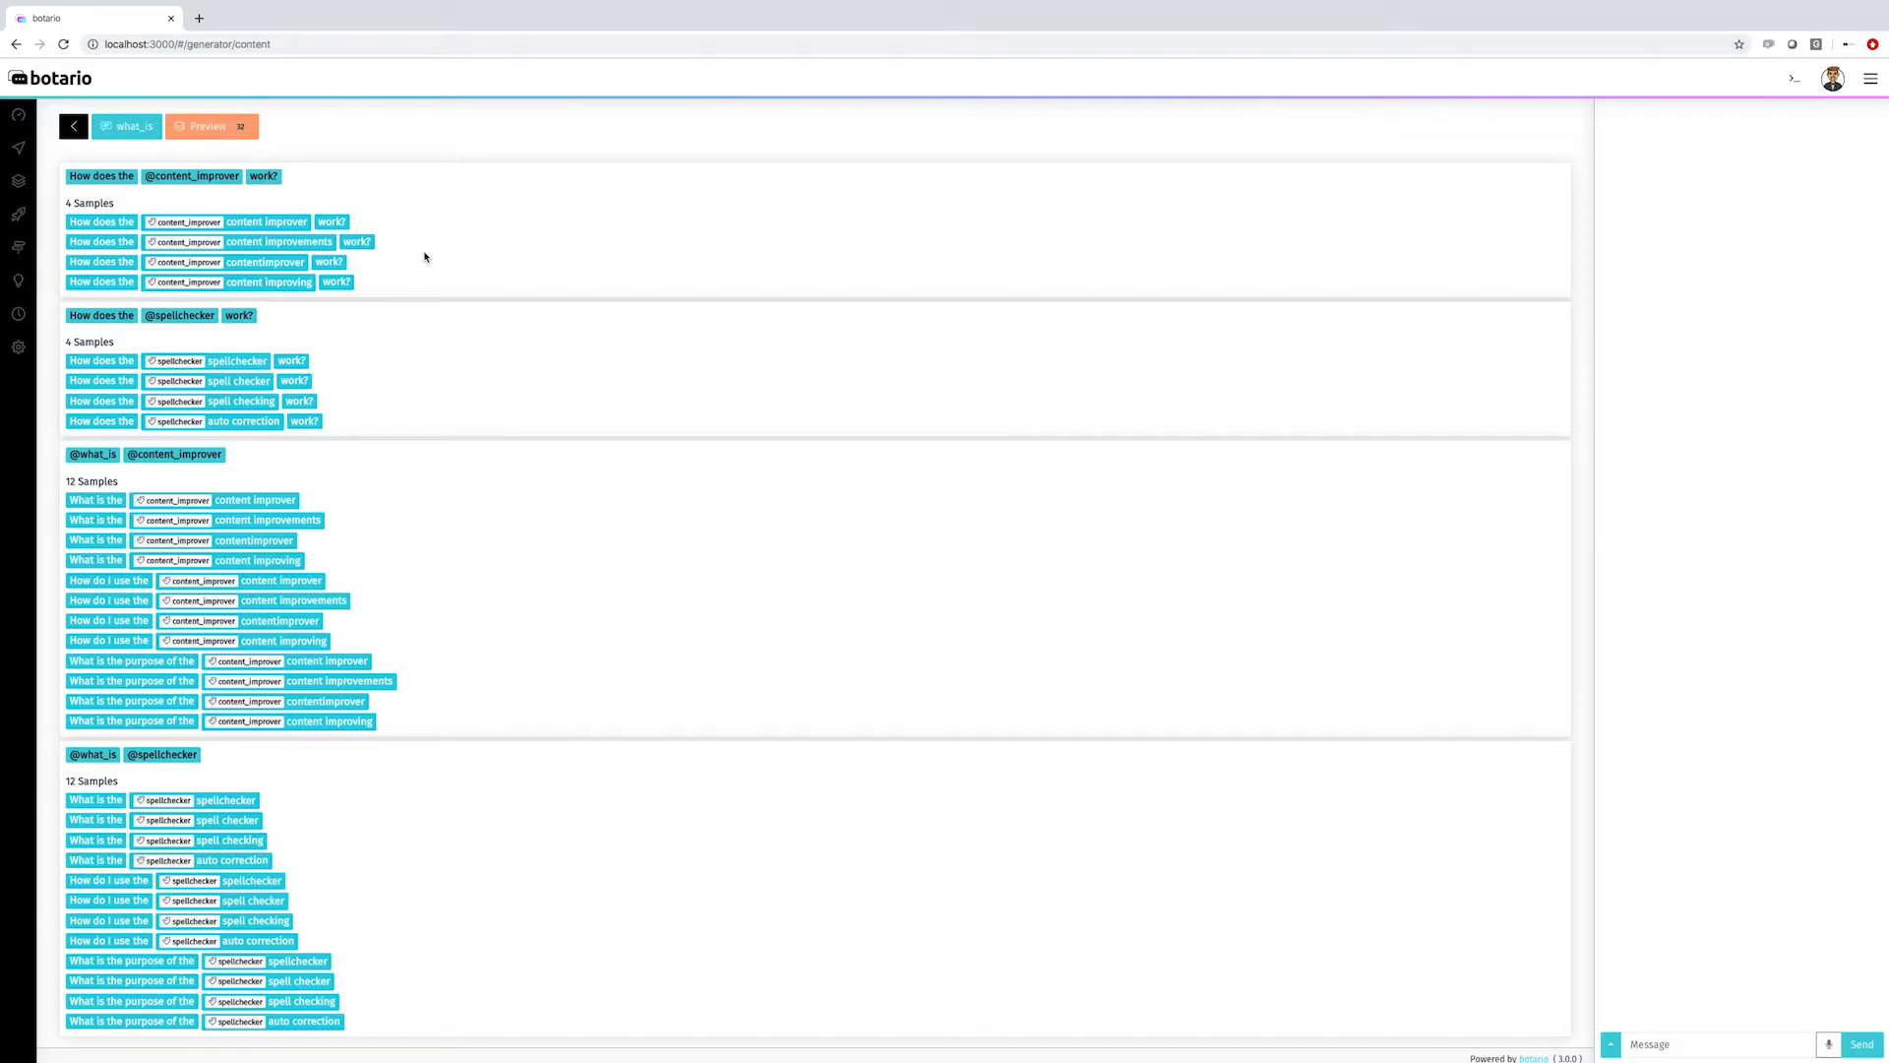
scroll(456, 350, down, 1)
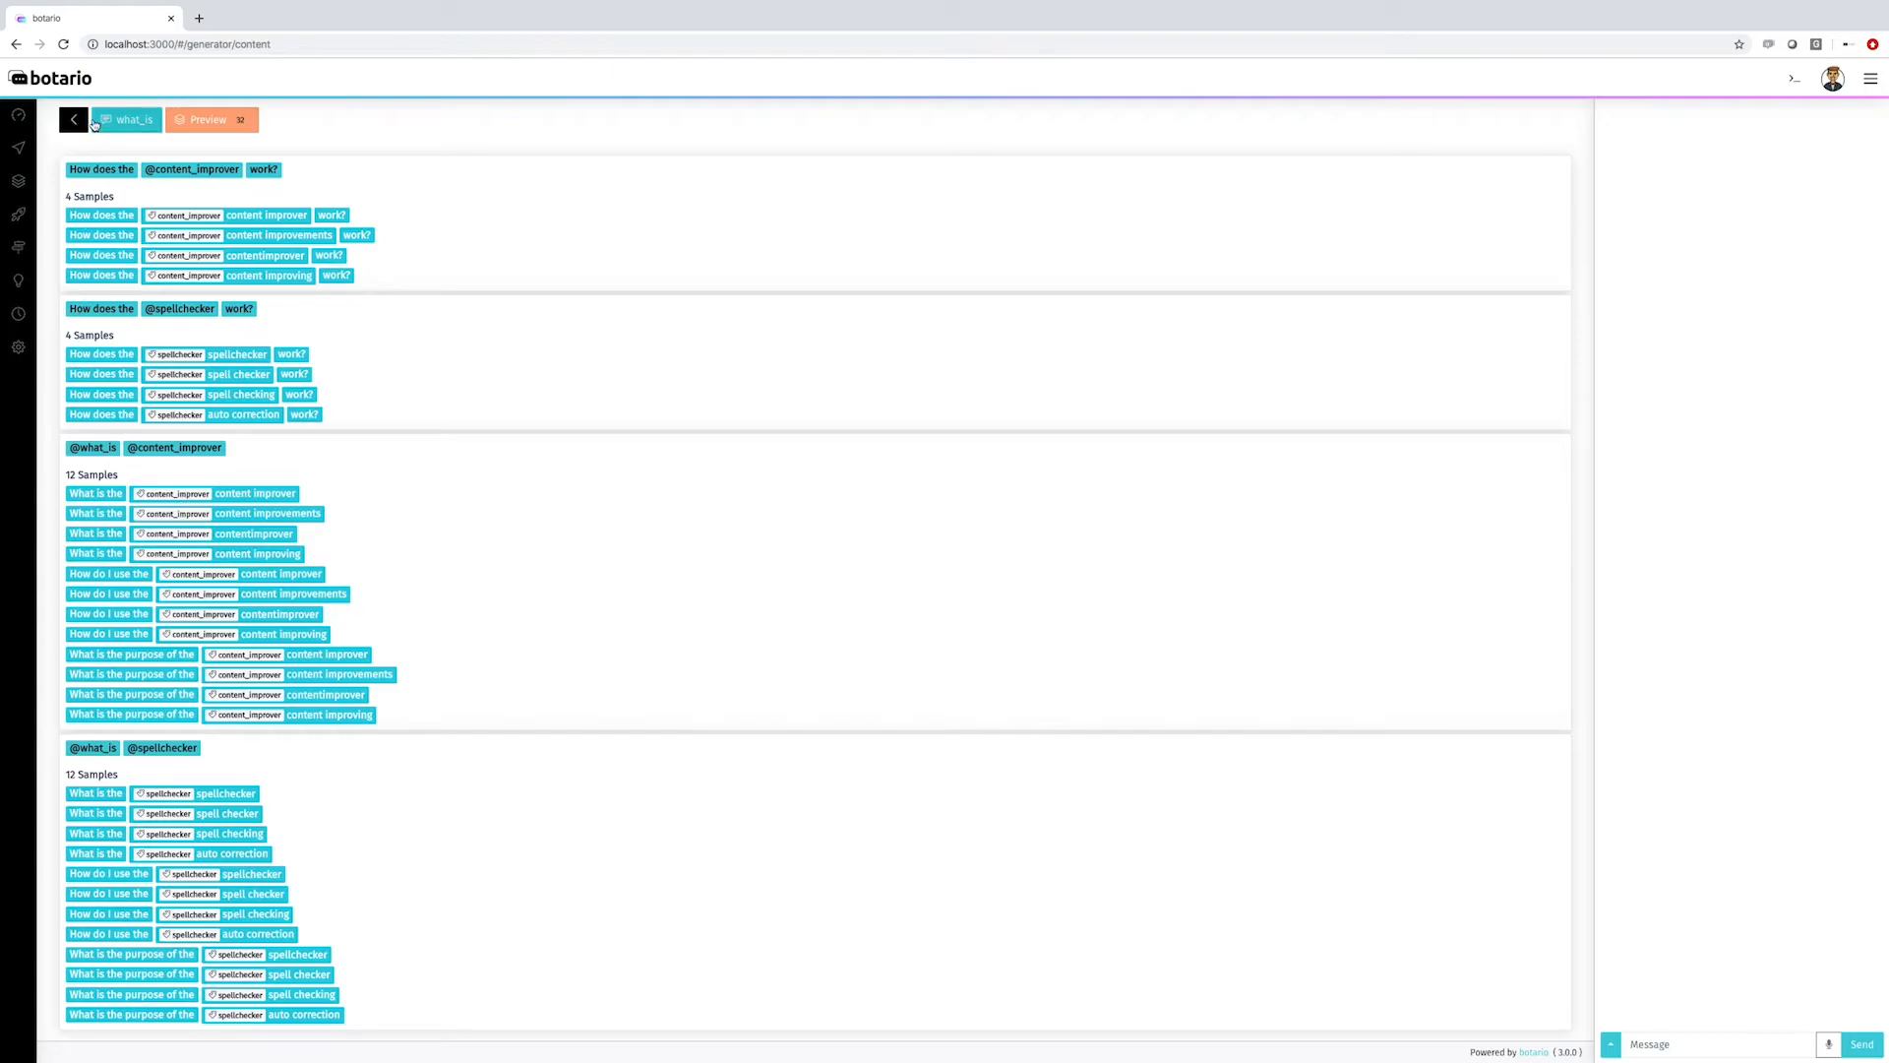
Step: Train a new model with the chat service stopped, and start the chat service again once training finishes
mouse_move(20, 347)
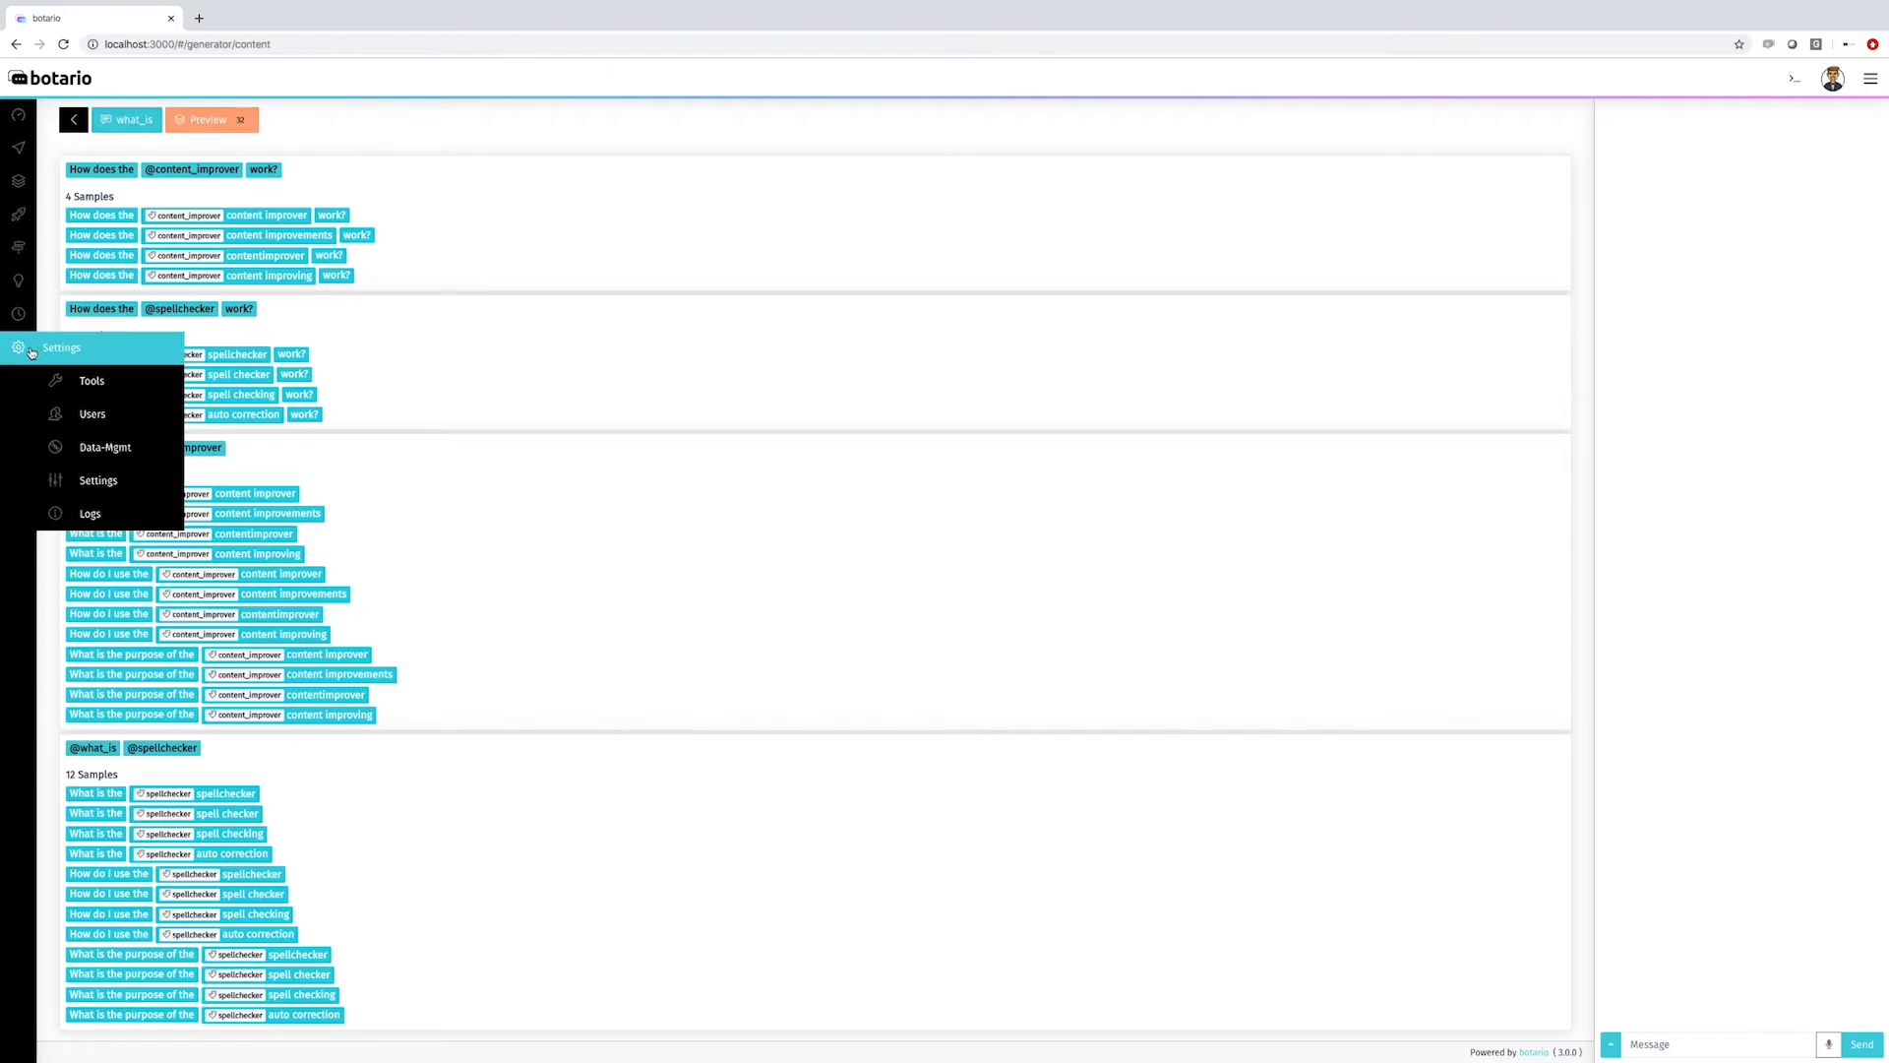
click(88, 383)
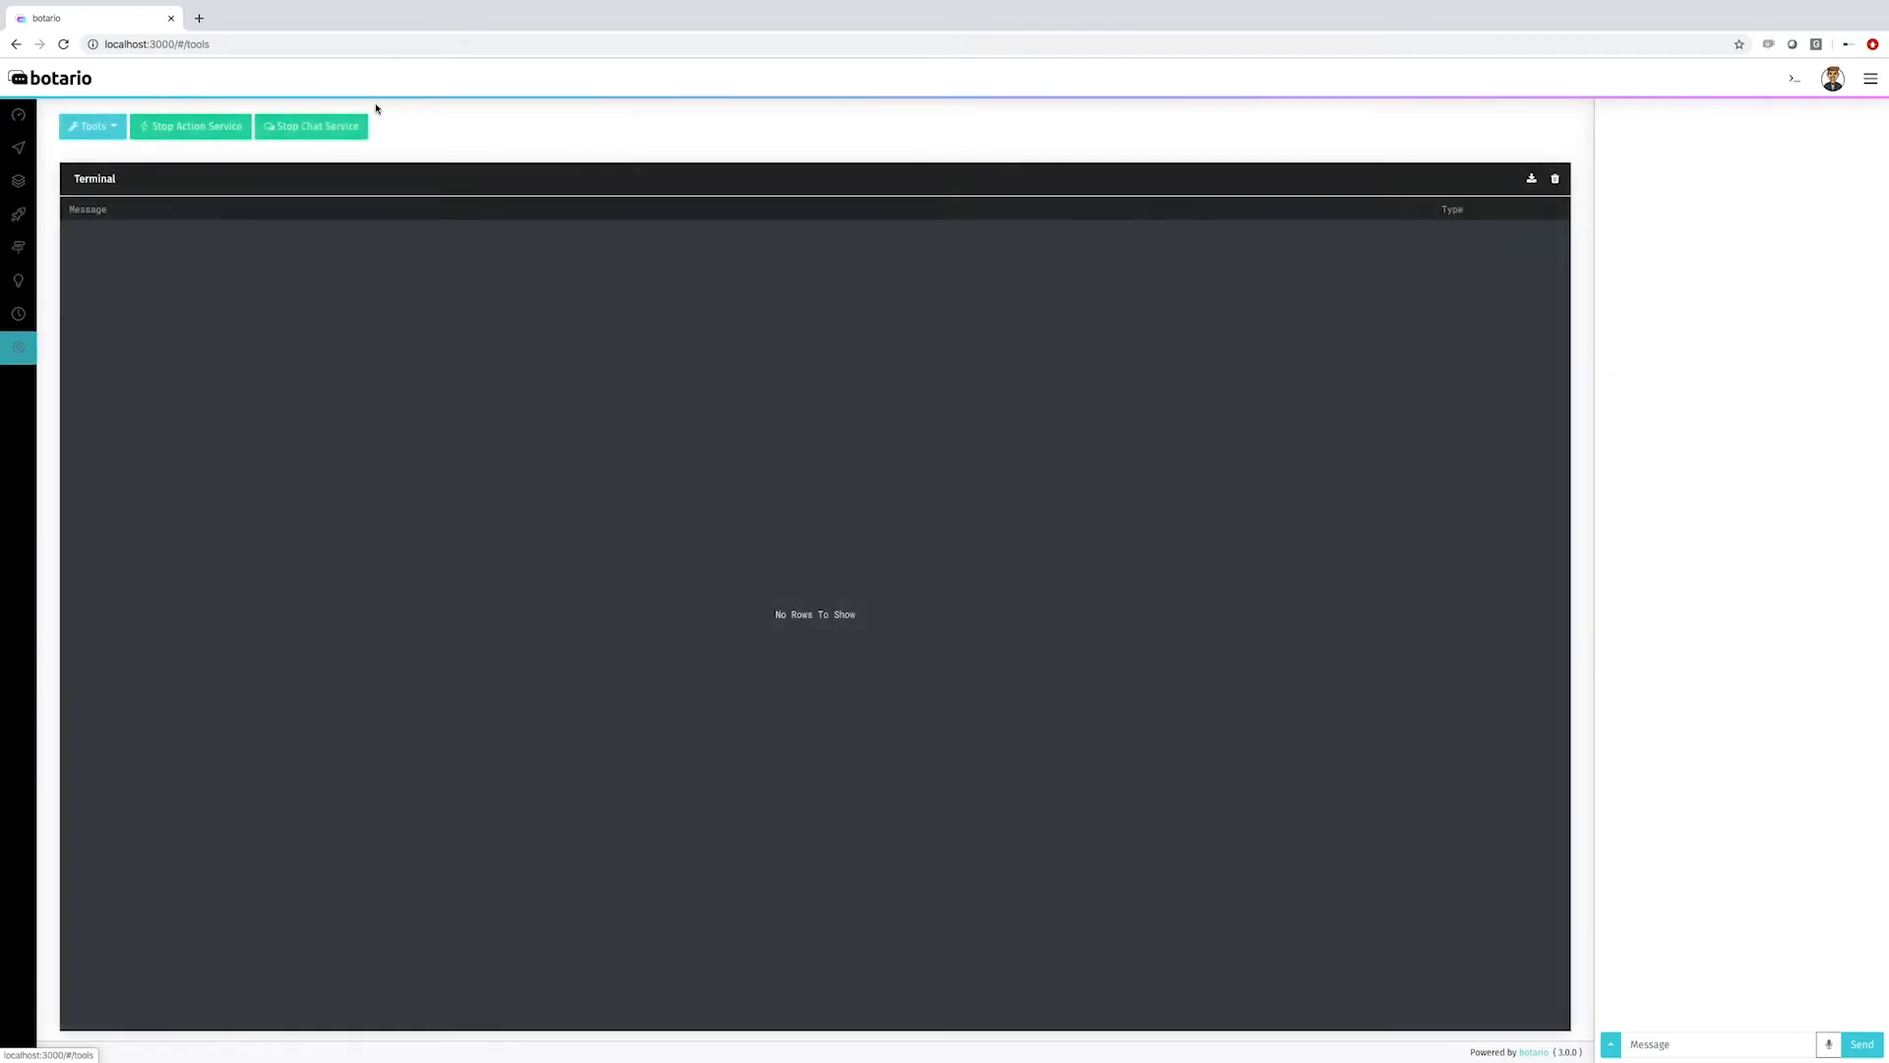
click(339, 126)
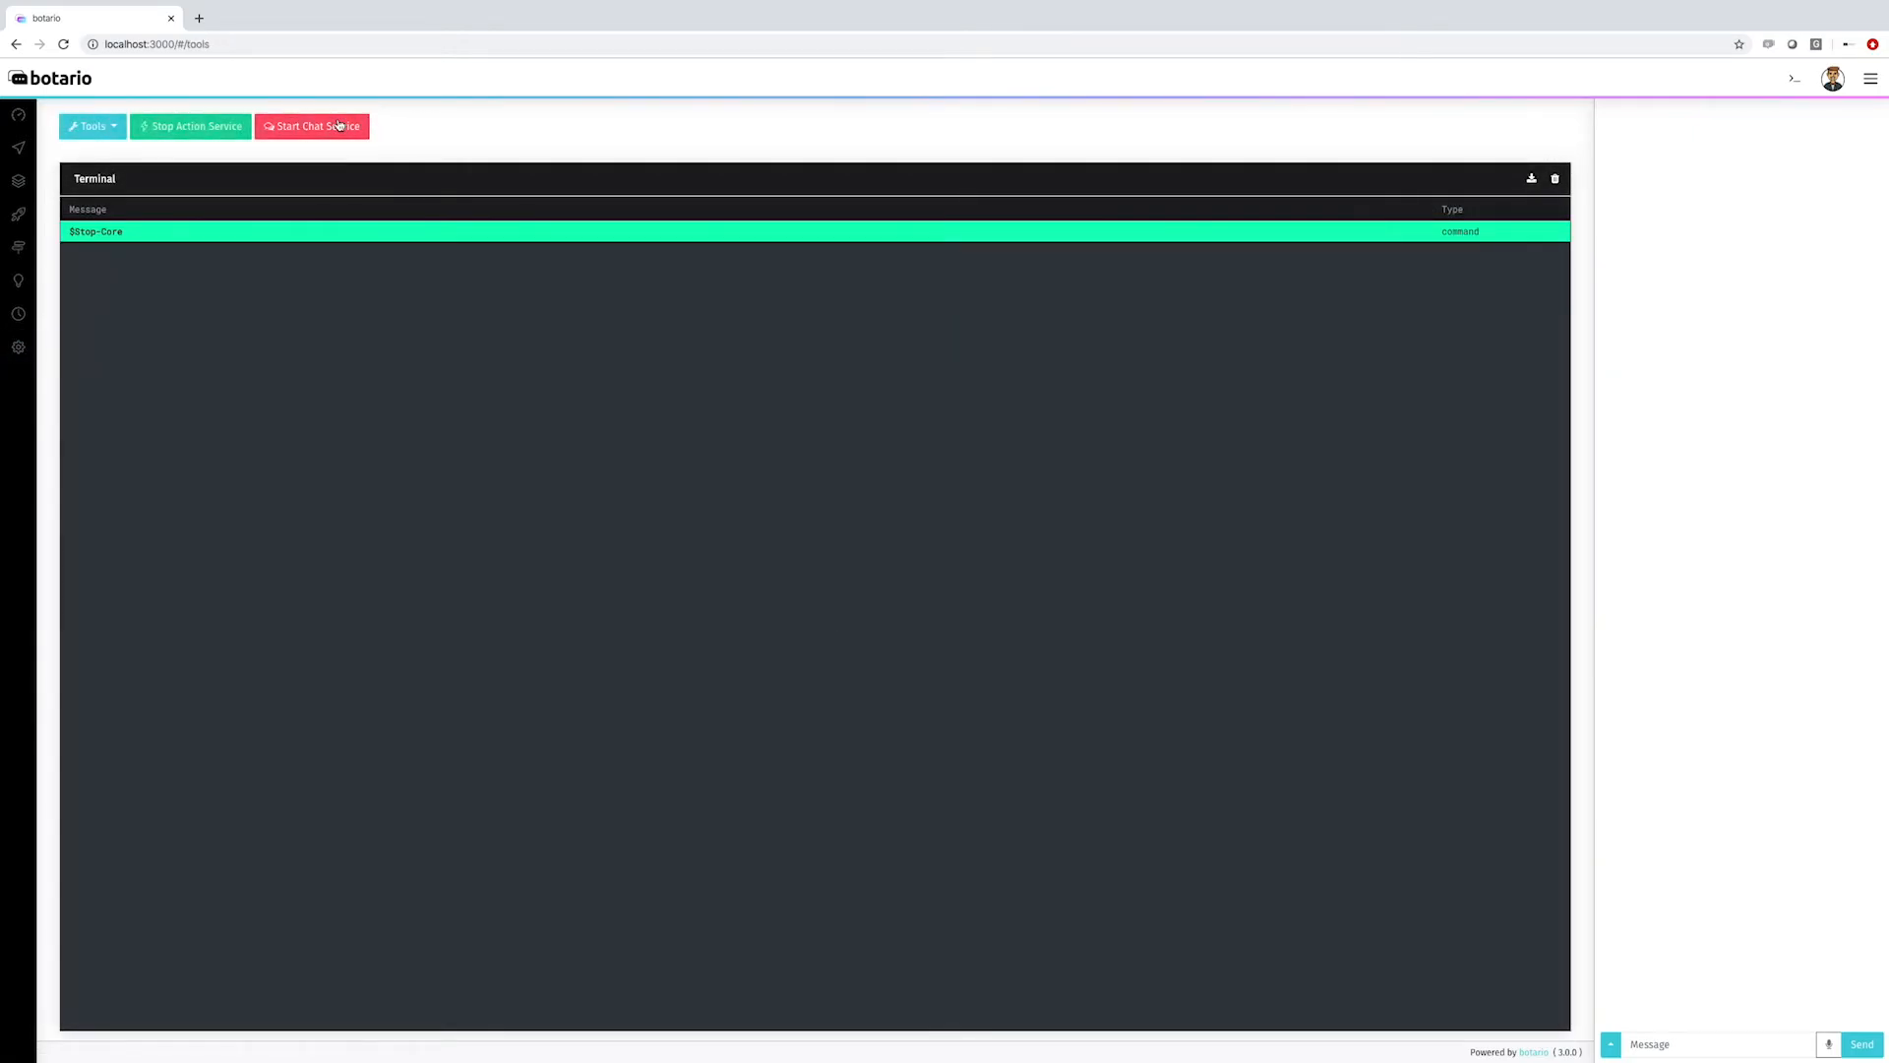
click(105, 127)
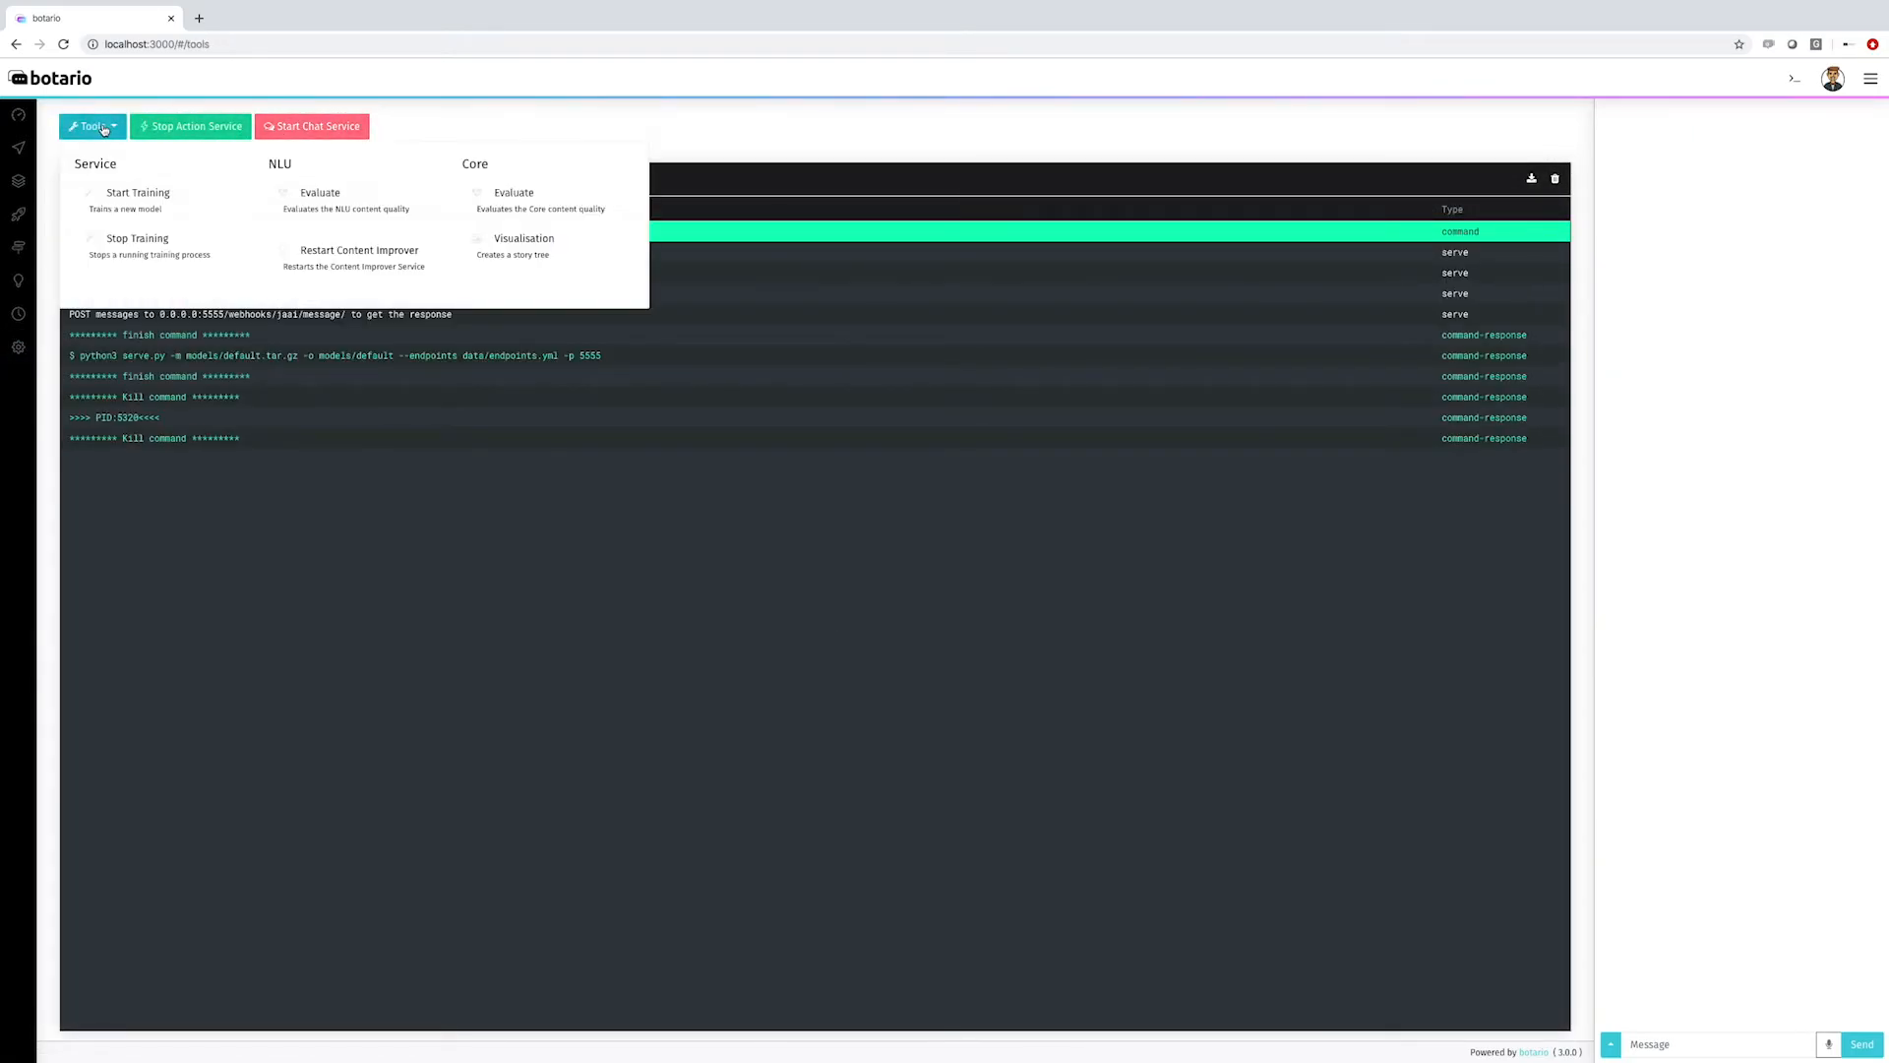
click(139, 200)
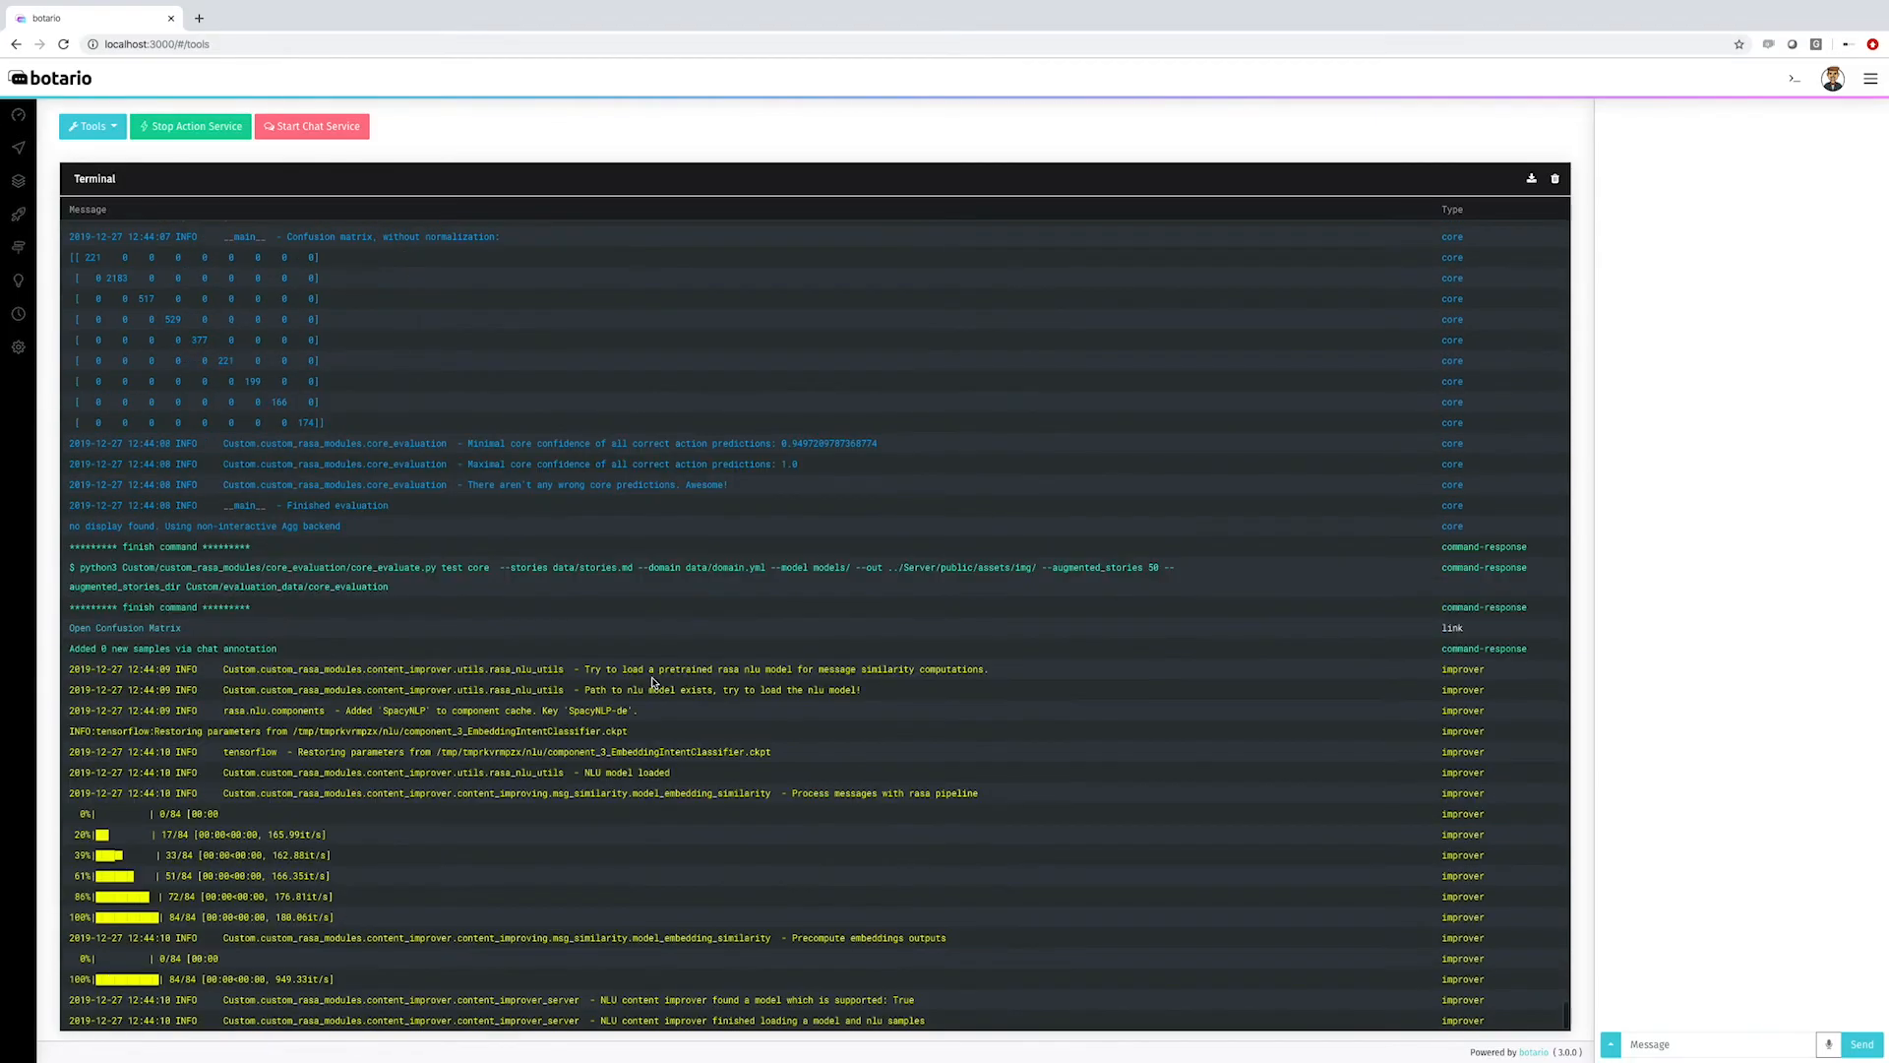
click(346, 131)
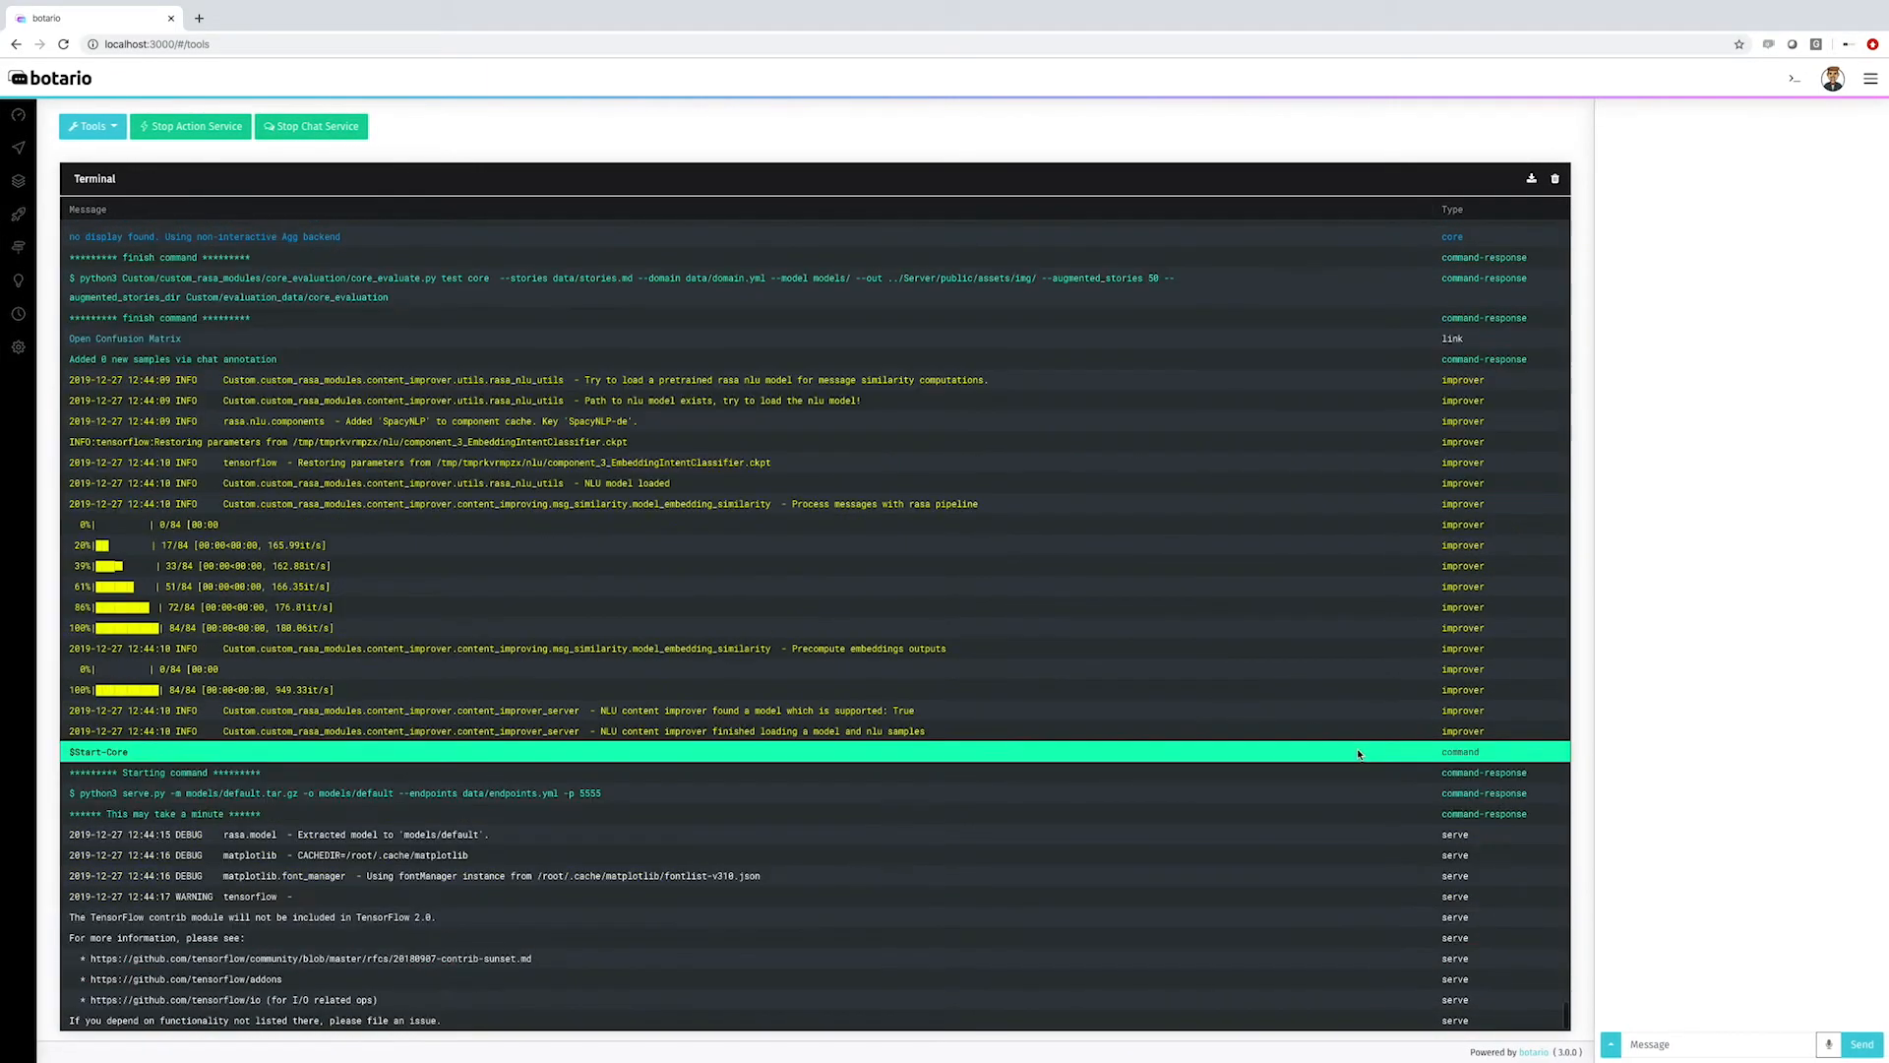
Step: Ask the chatbot "What is the contentimprover" and highlight the terminal entry that logs the received message
click(1670, 1041)
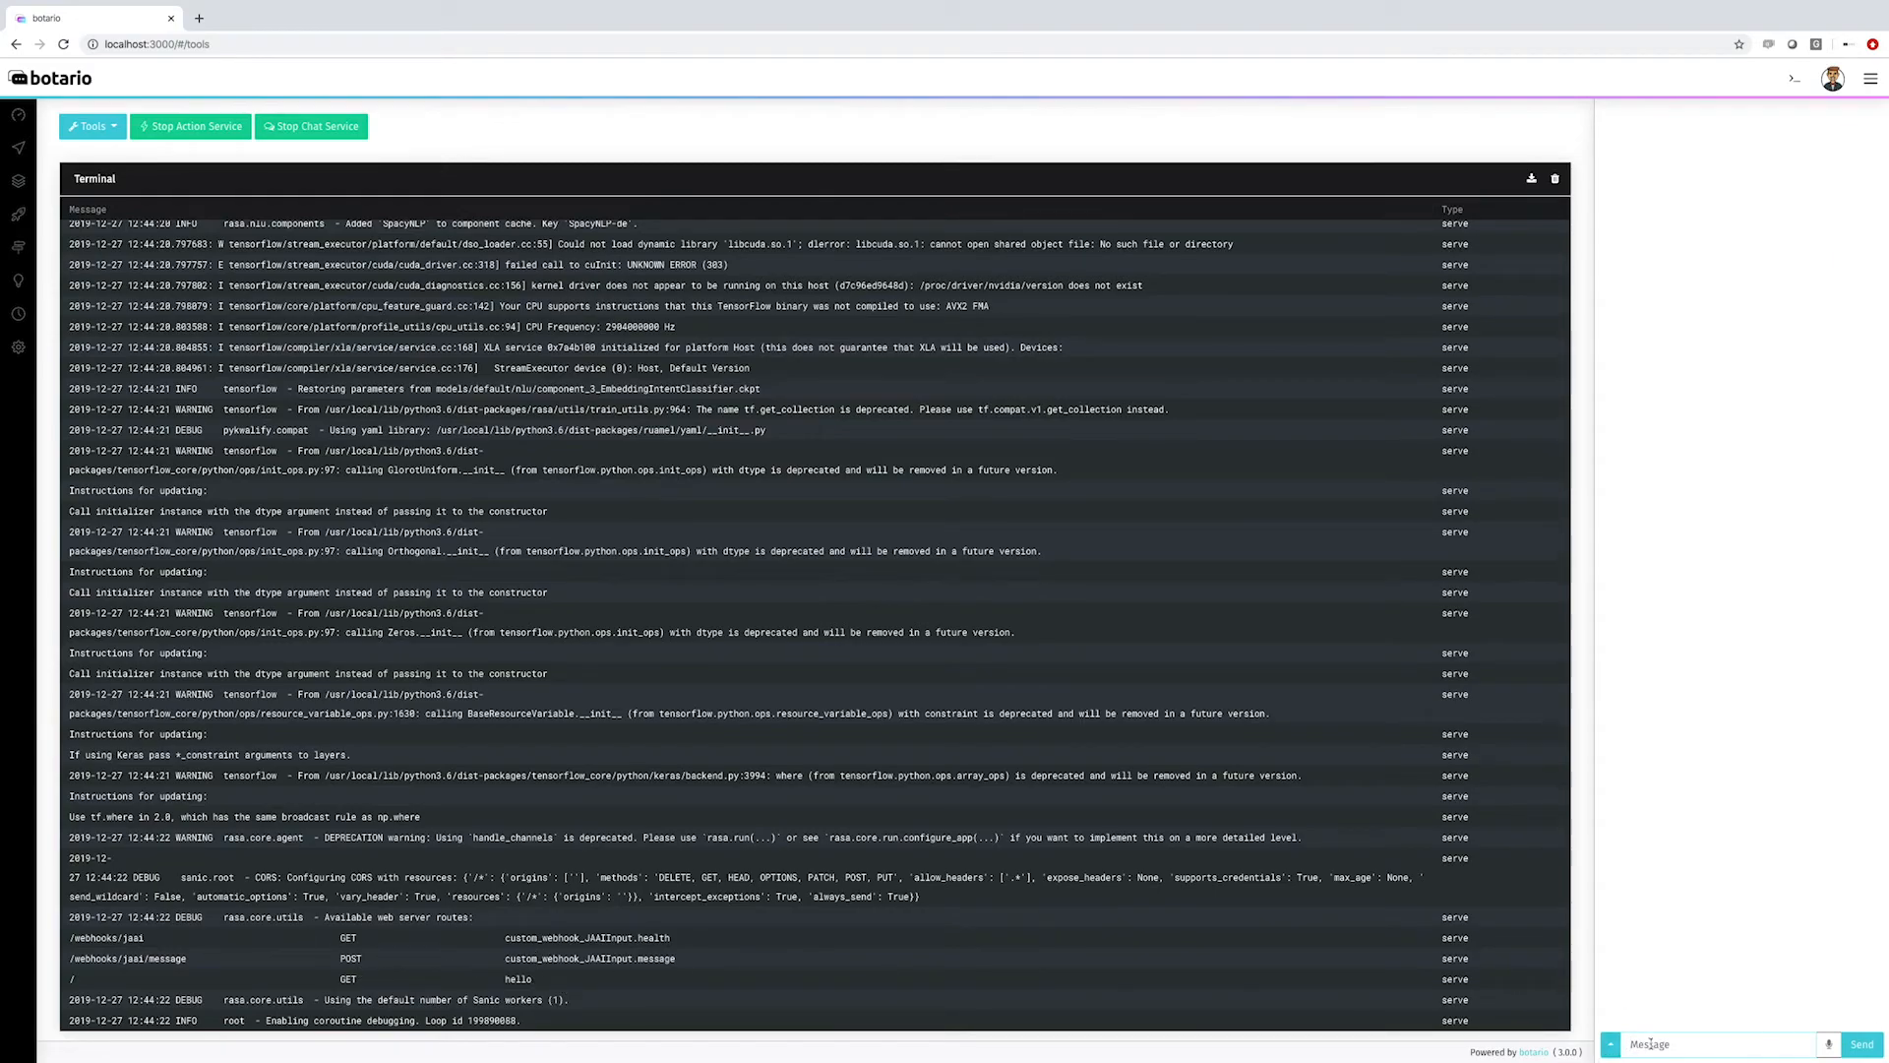
click(1651, 1044)
text(What ius the contentimprover)
key(Return)
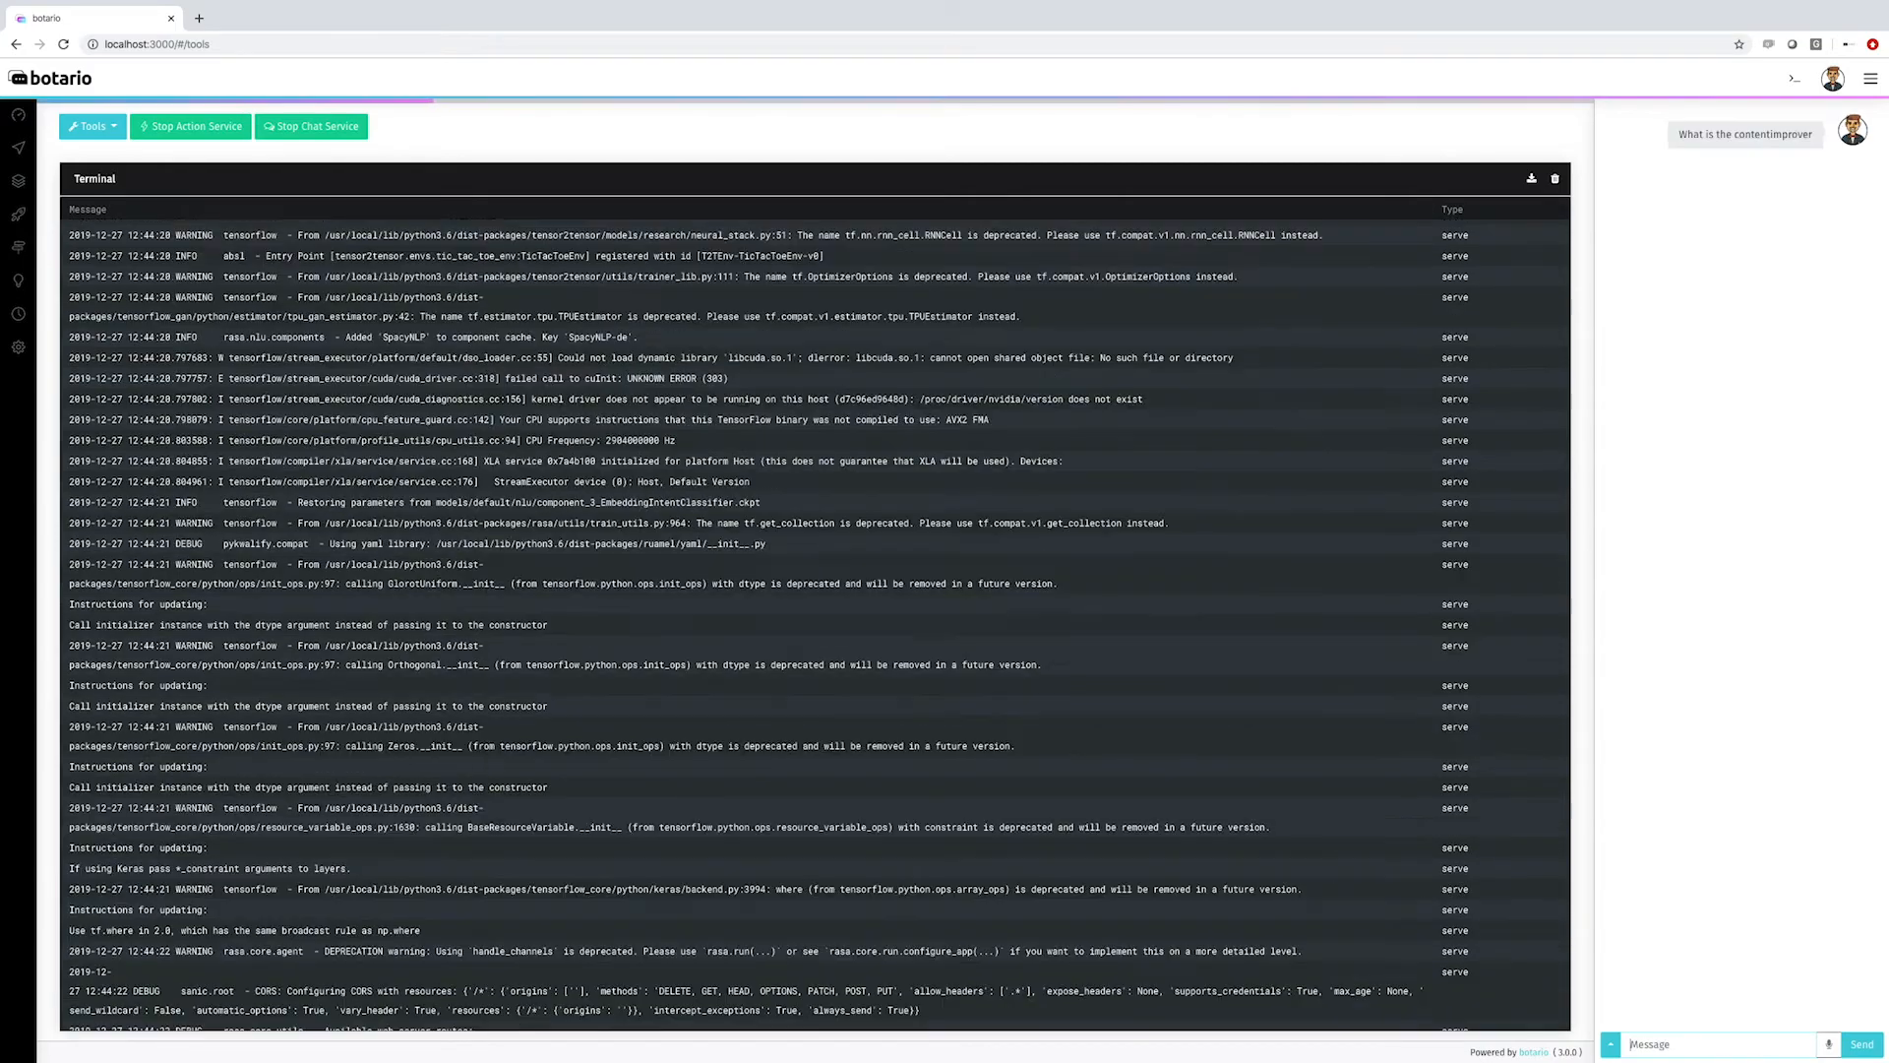
scroll(1147, 889, down, 7)
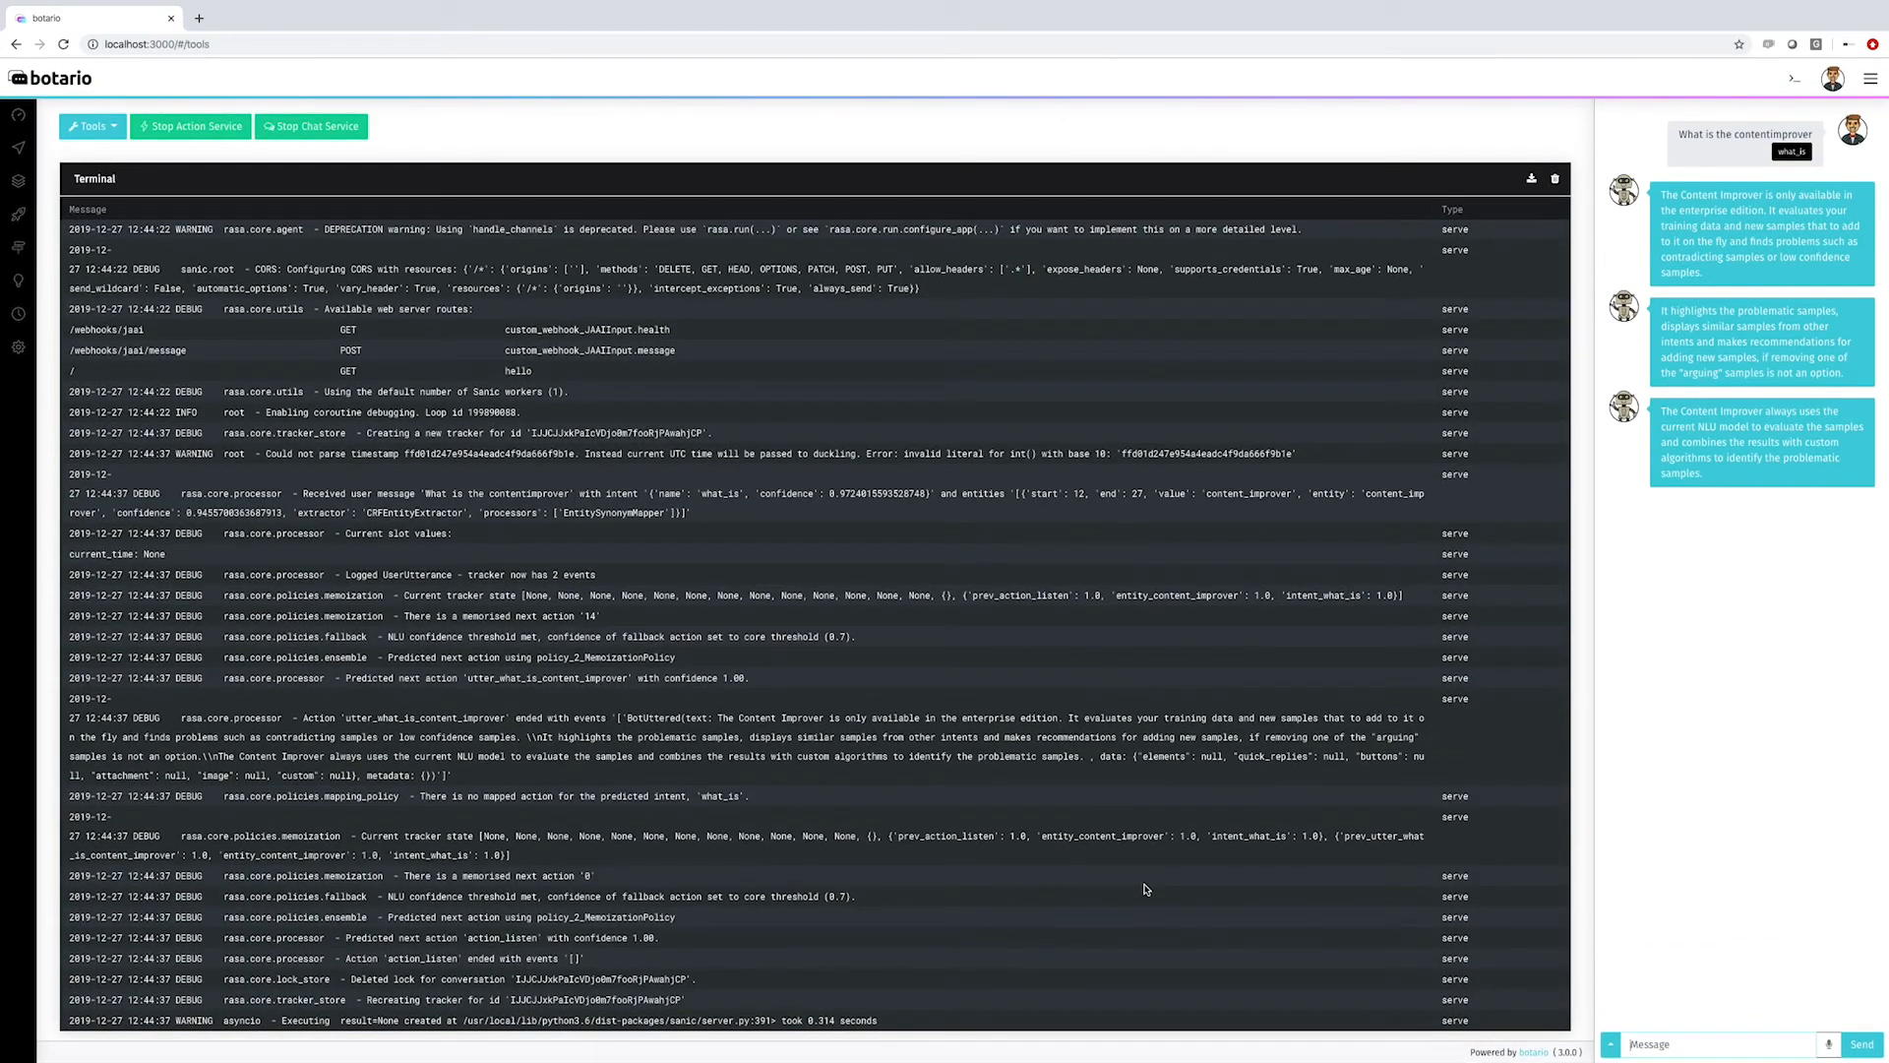
triple_click(934, 499)
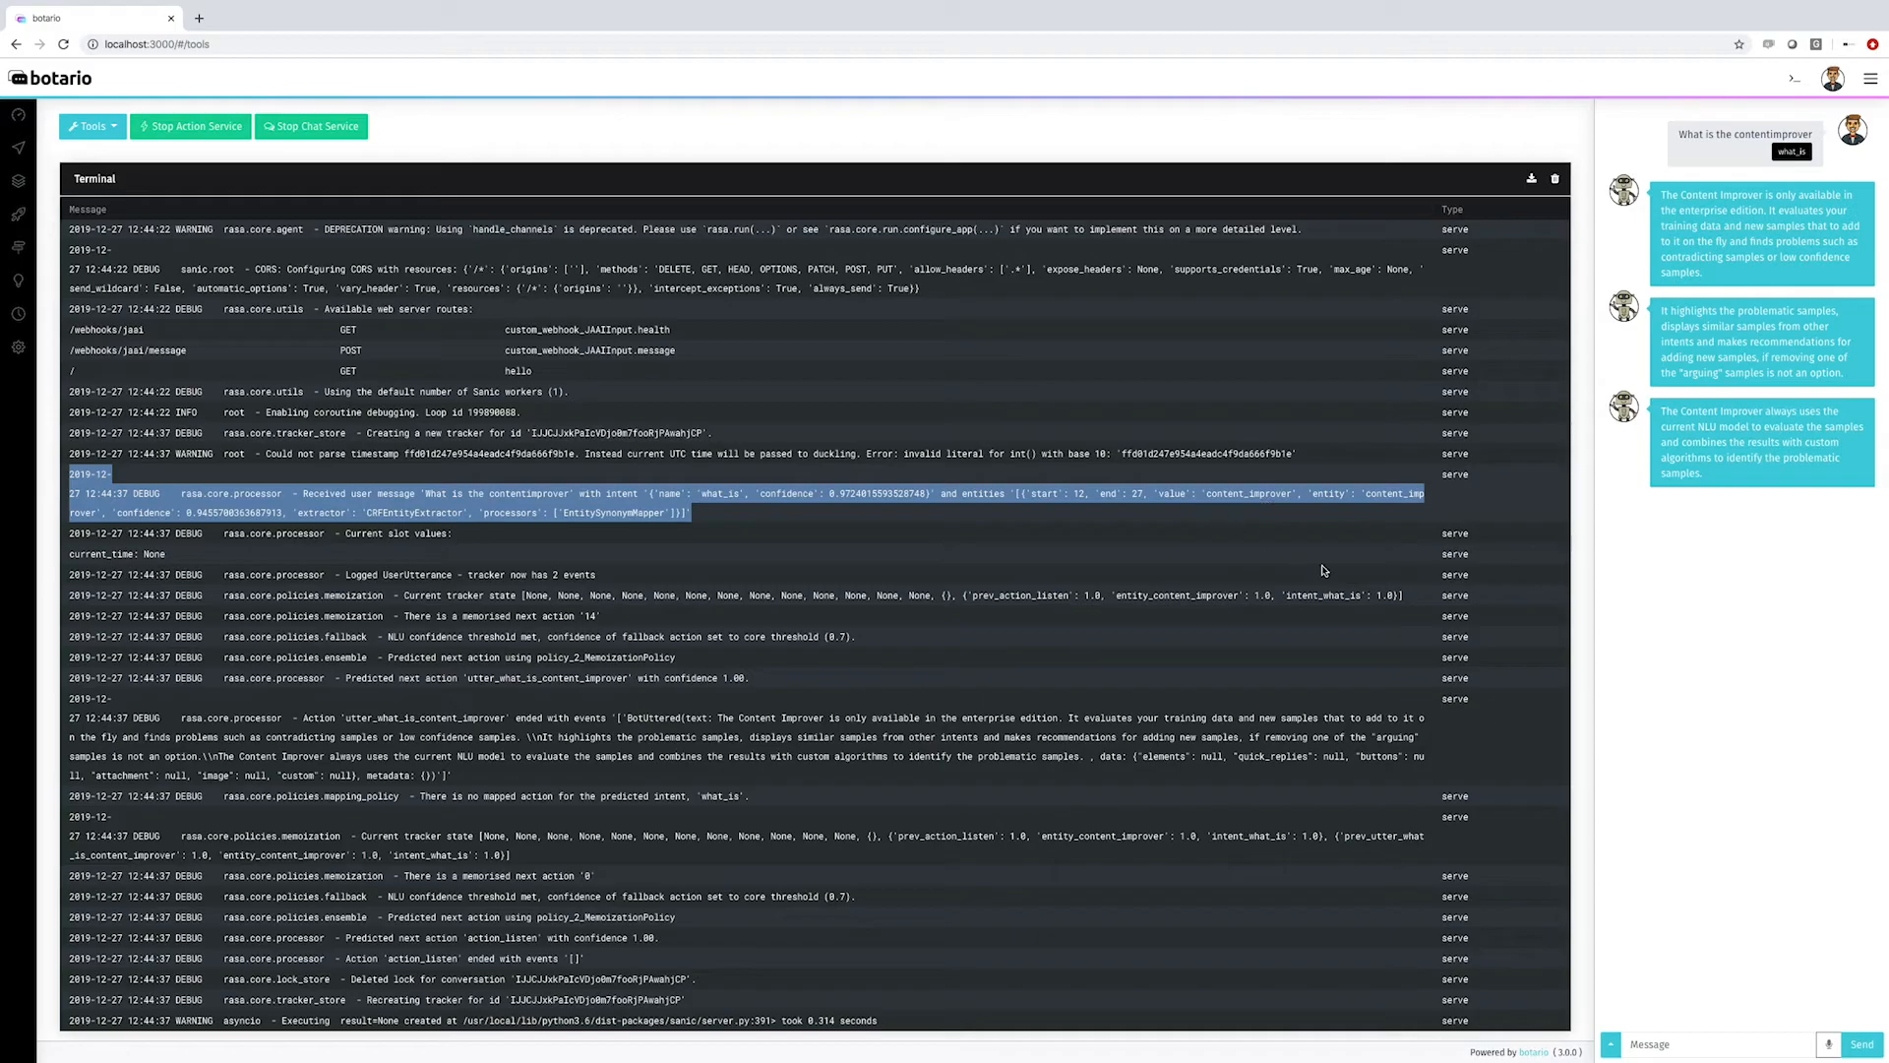
Step: Ask the chatbot "How does the auto correction work"
click(1676, 1045)
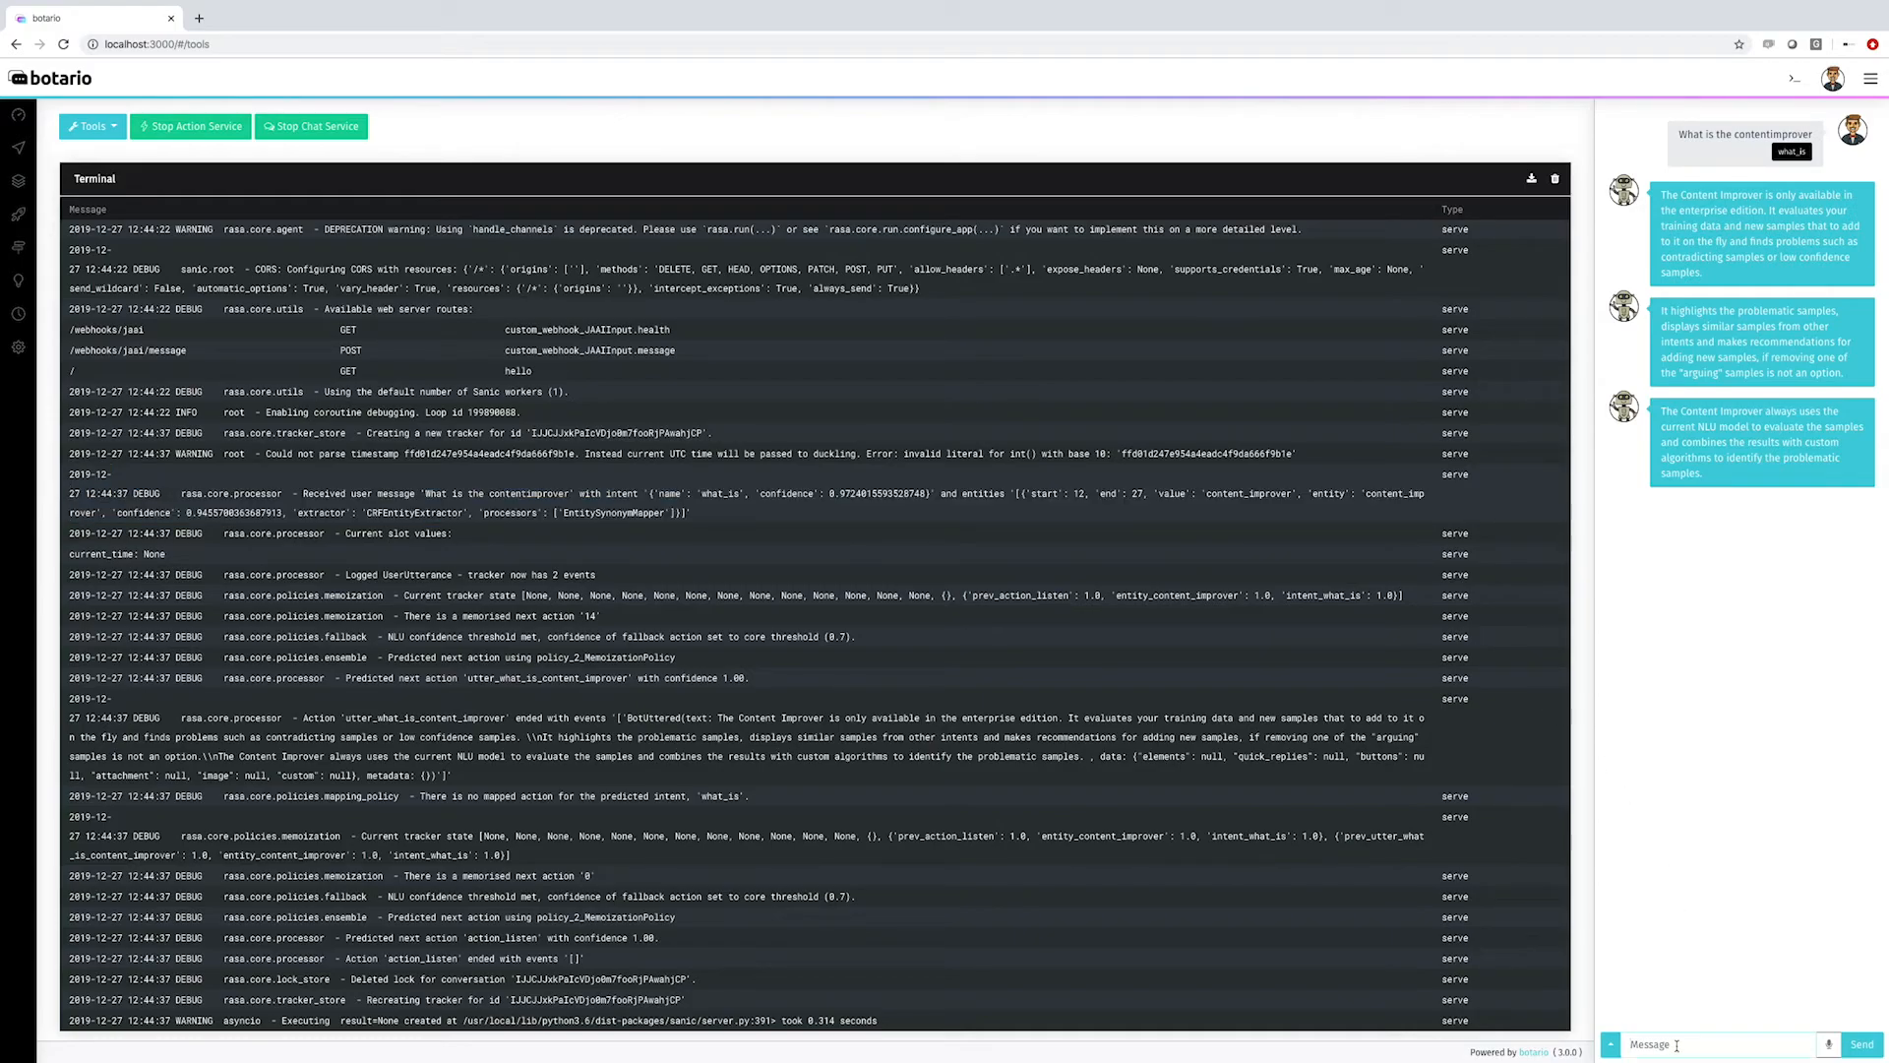
text(How does the auto correction work)
key(Return)
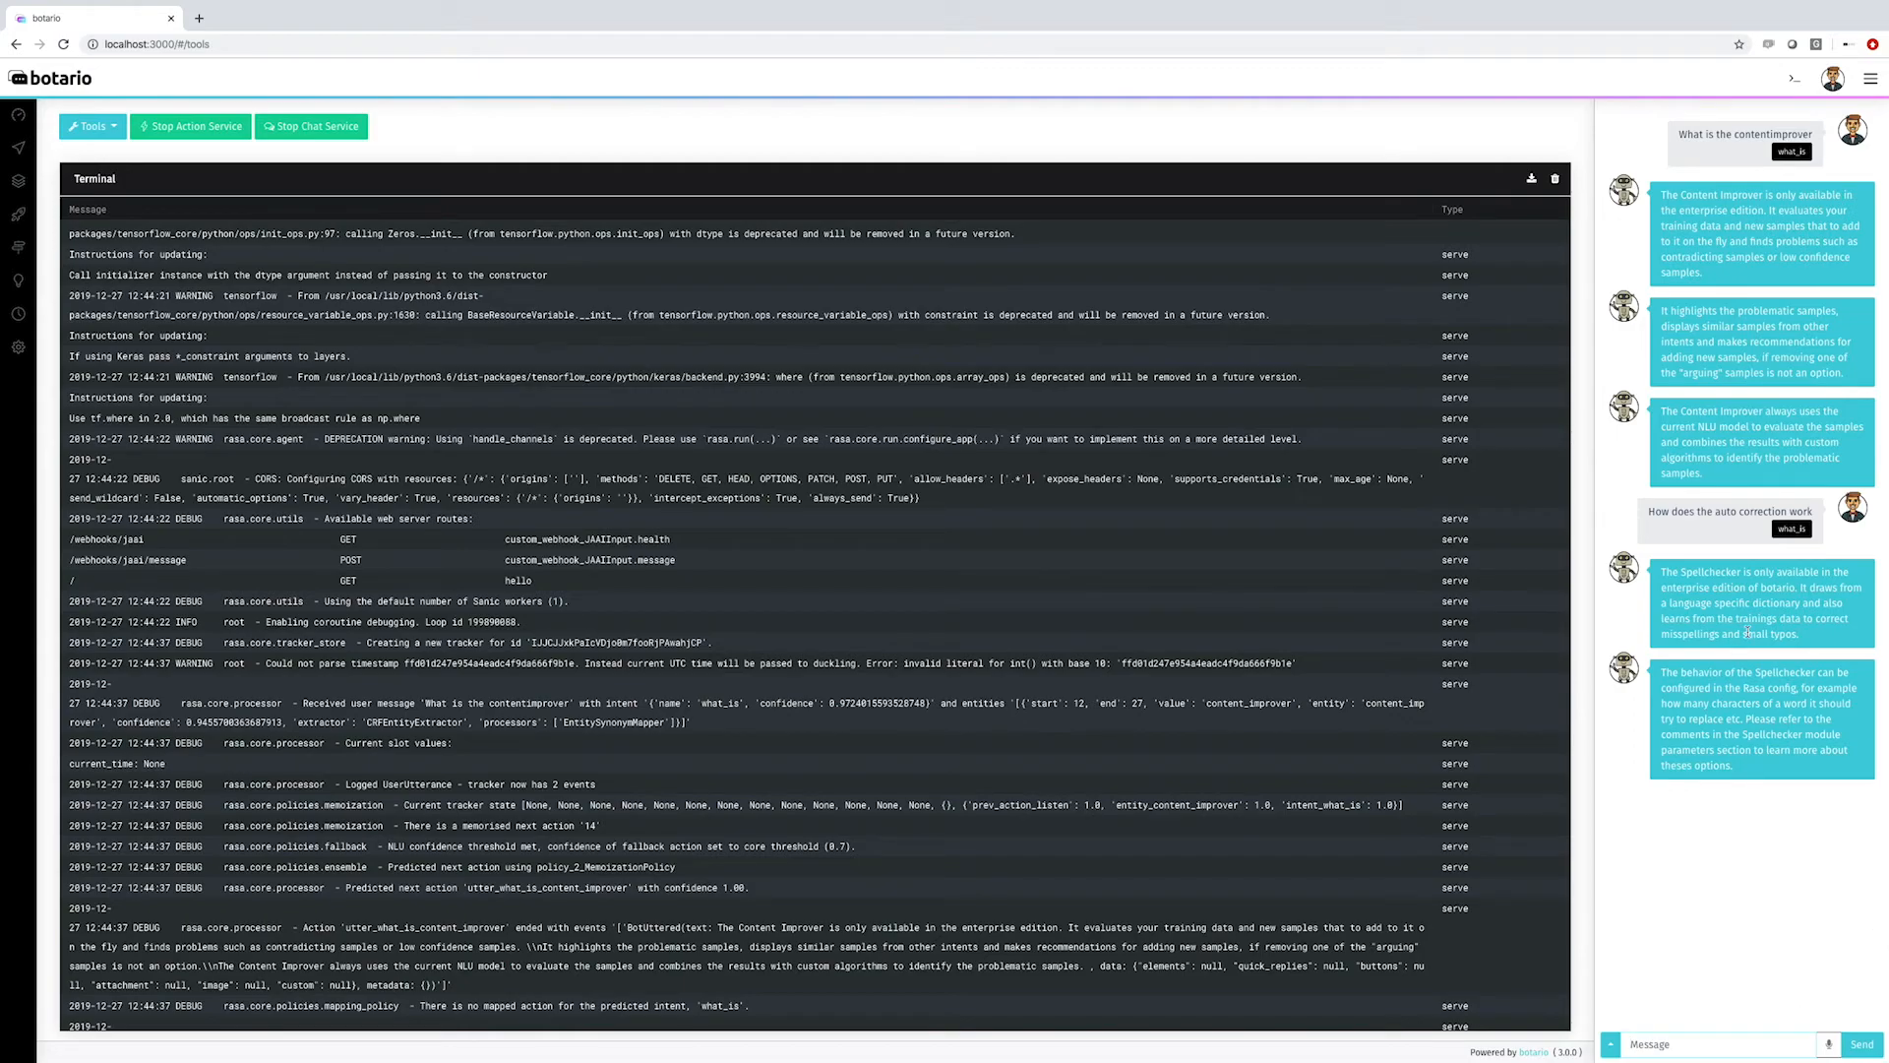
Step: Find the terminal entry logging "How does the auto correction work" and highlight its entity value and the EntitySynonymMapper processor
scroll(1114, 829, down, 10)
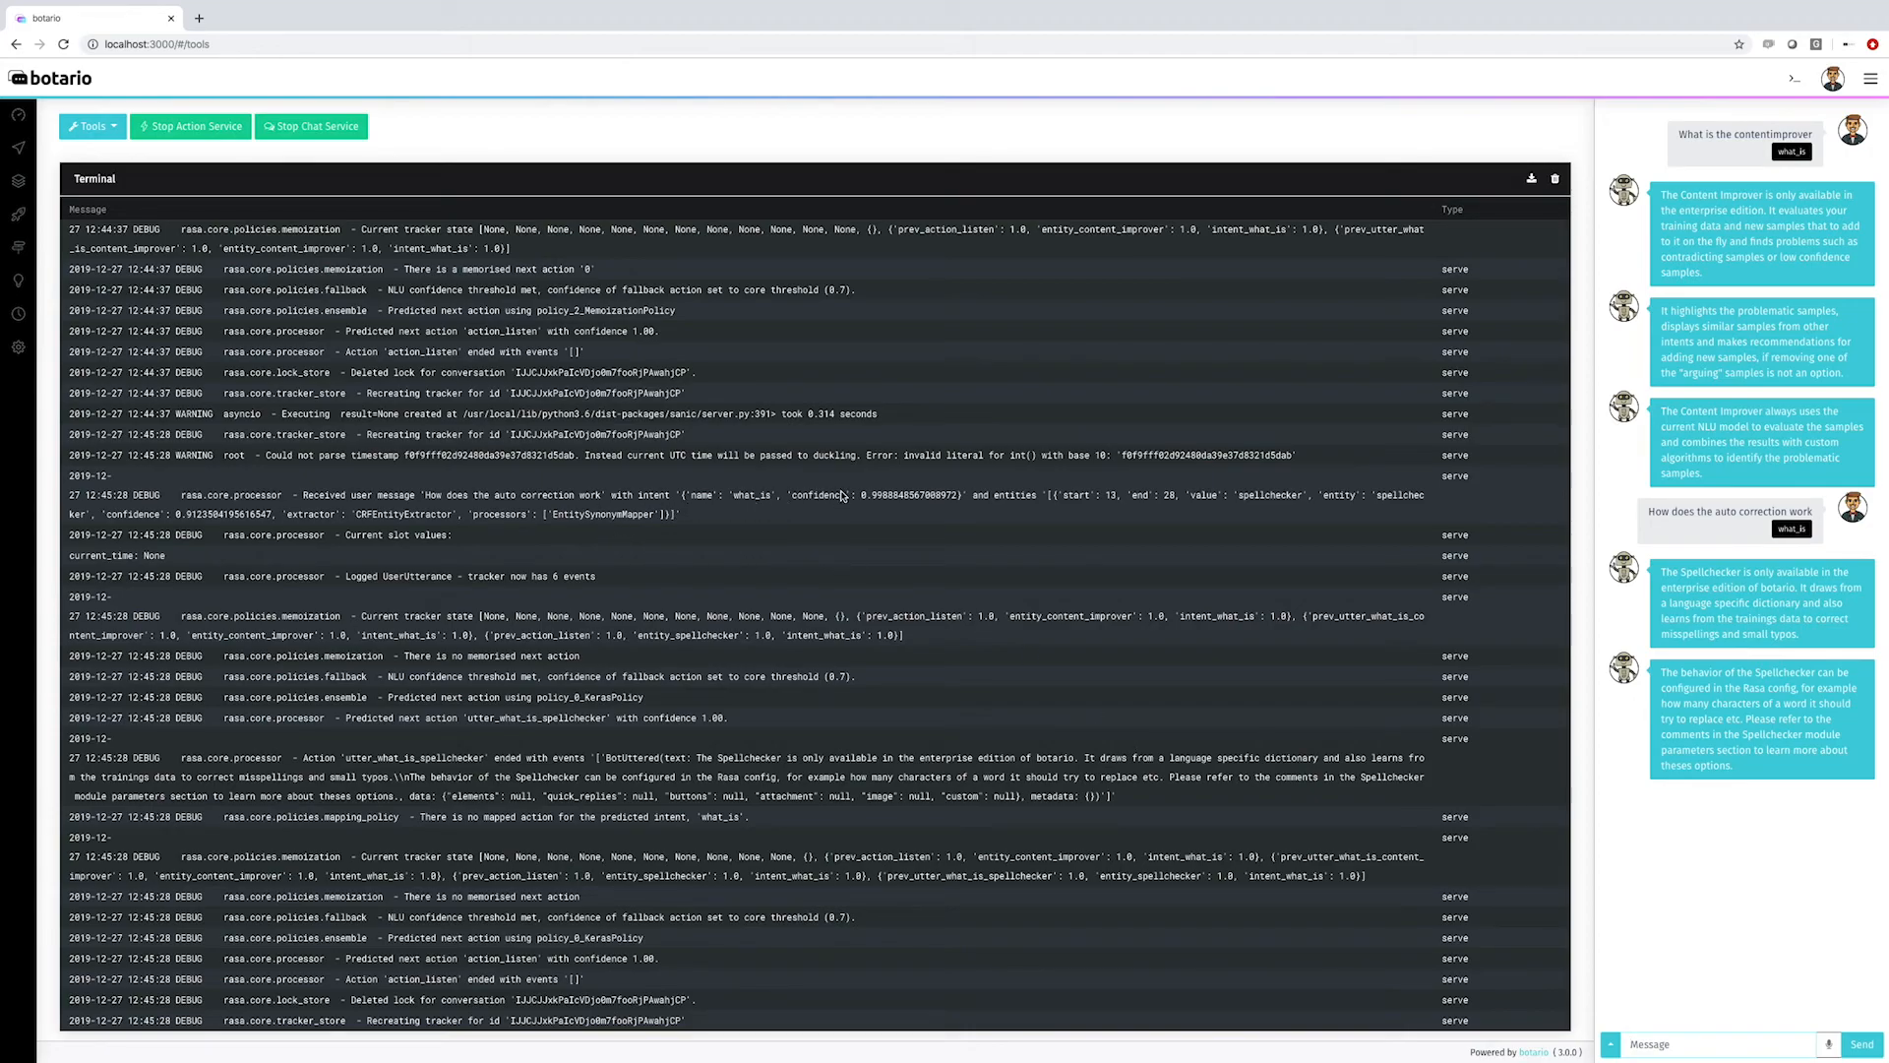
double_click(522, 496)
double_click(1405, 500)
double_click(1265, 500)
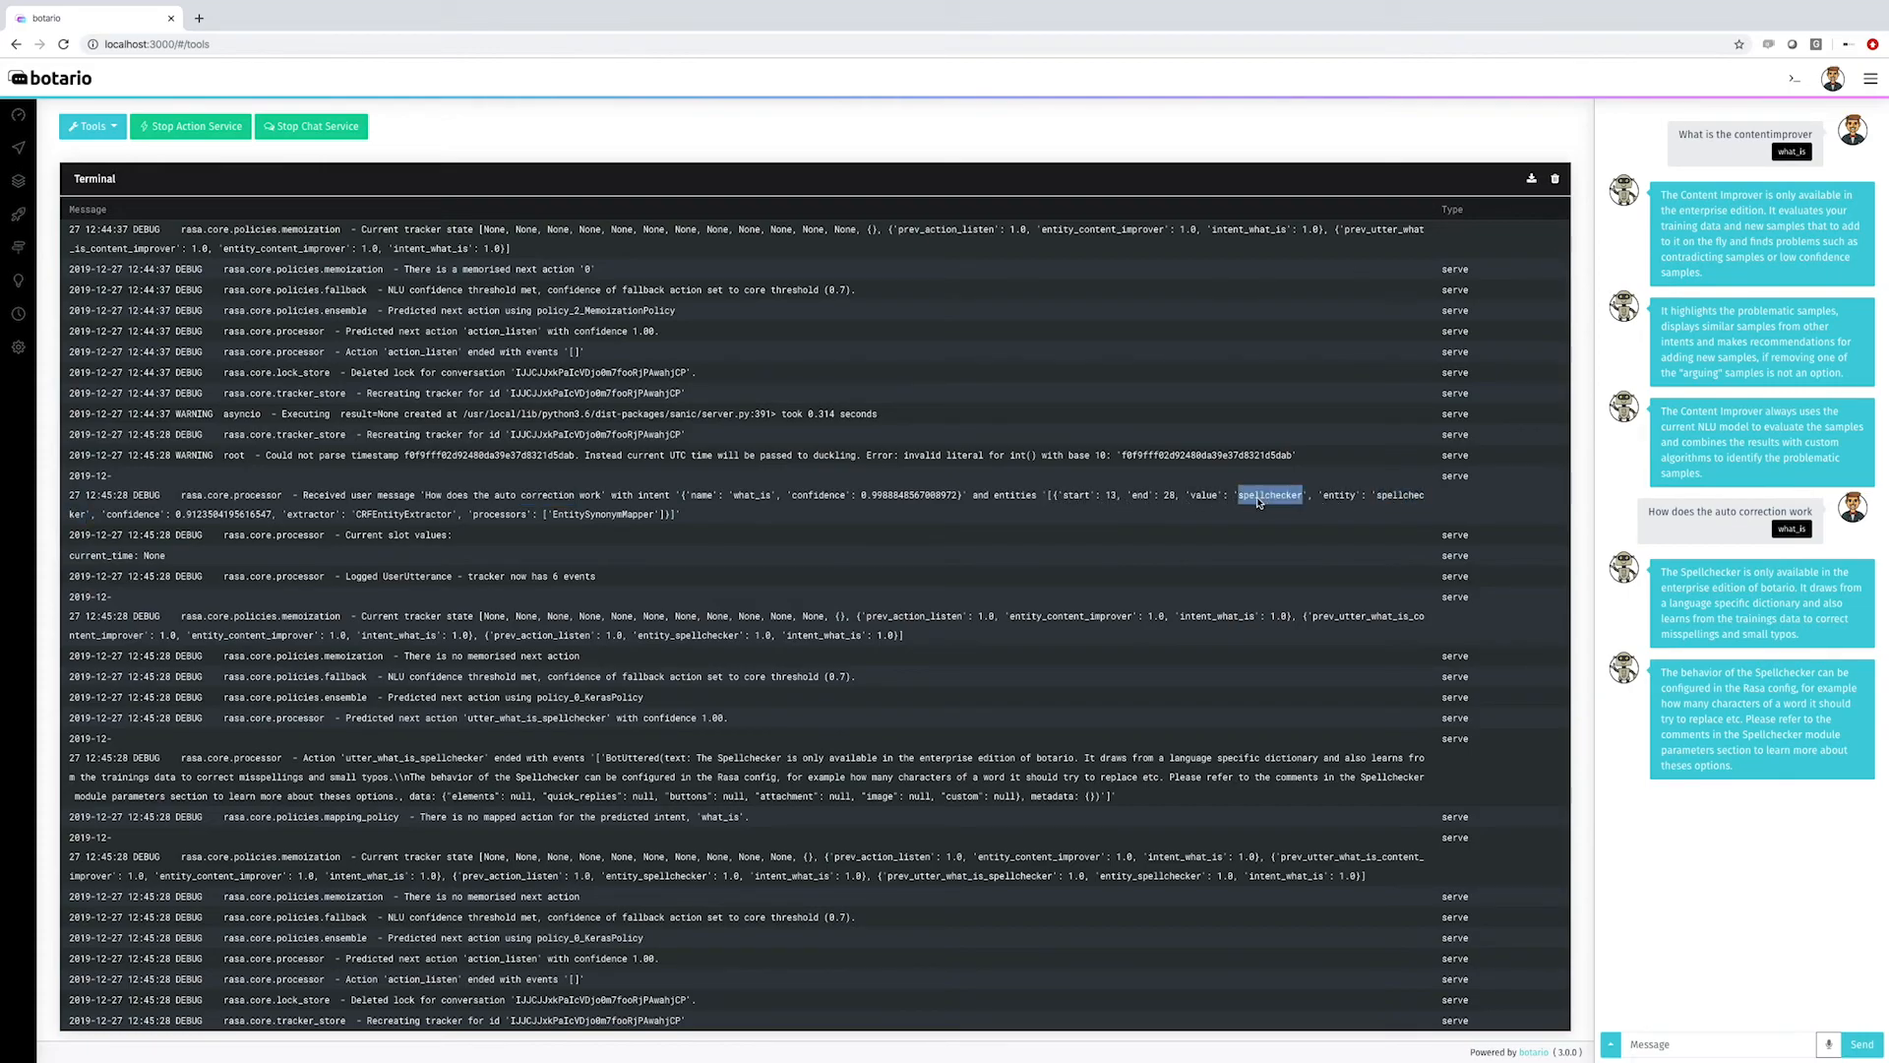
triple_click(566, 521)
double_click(567, 521)
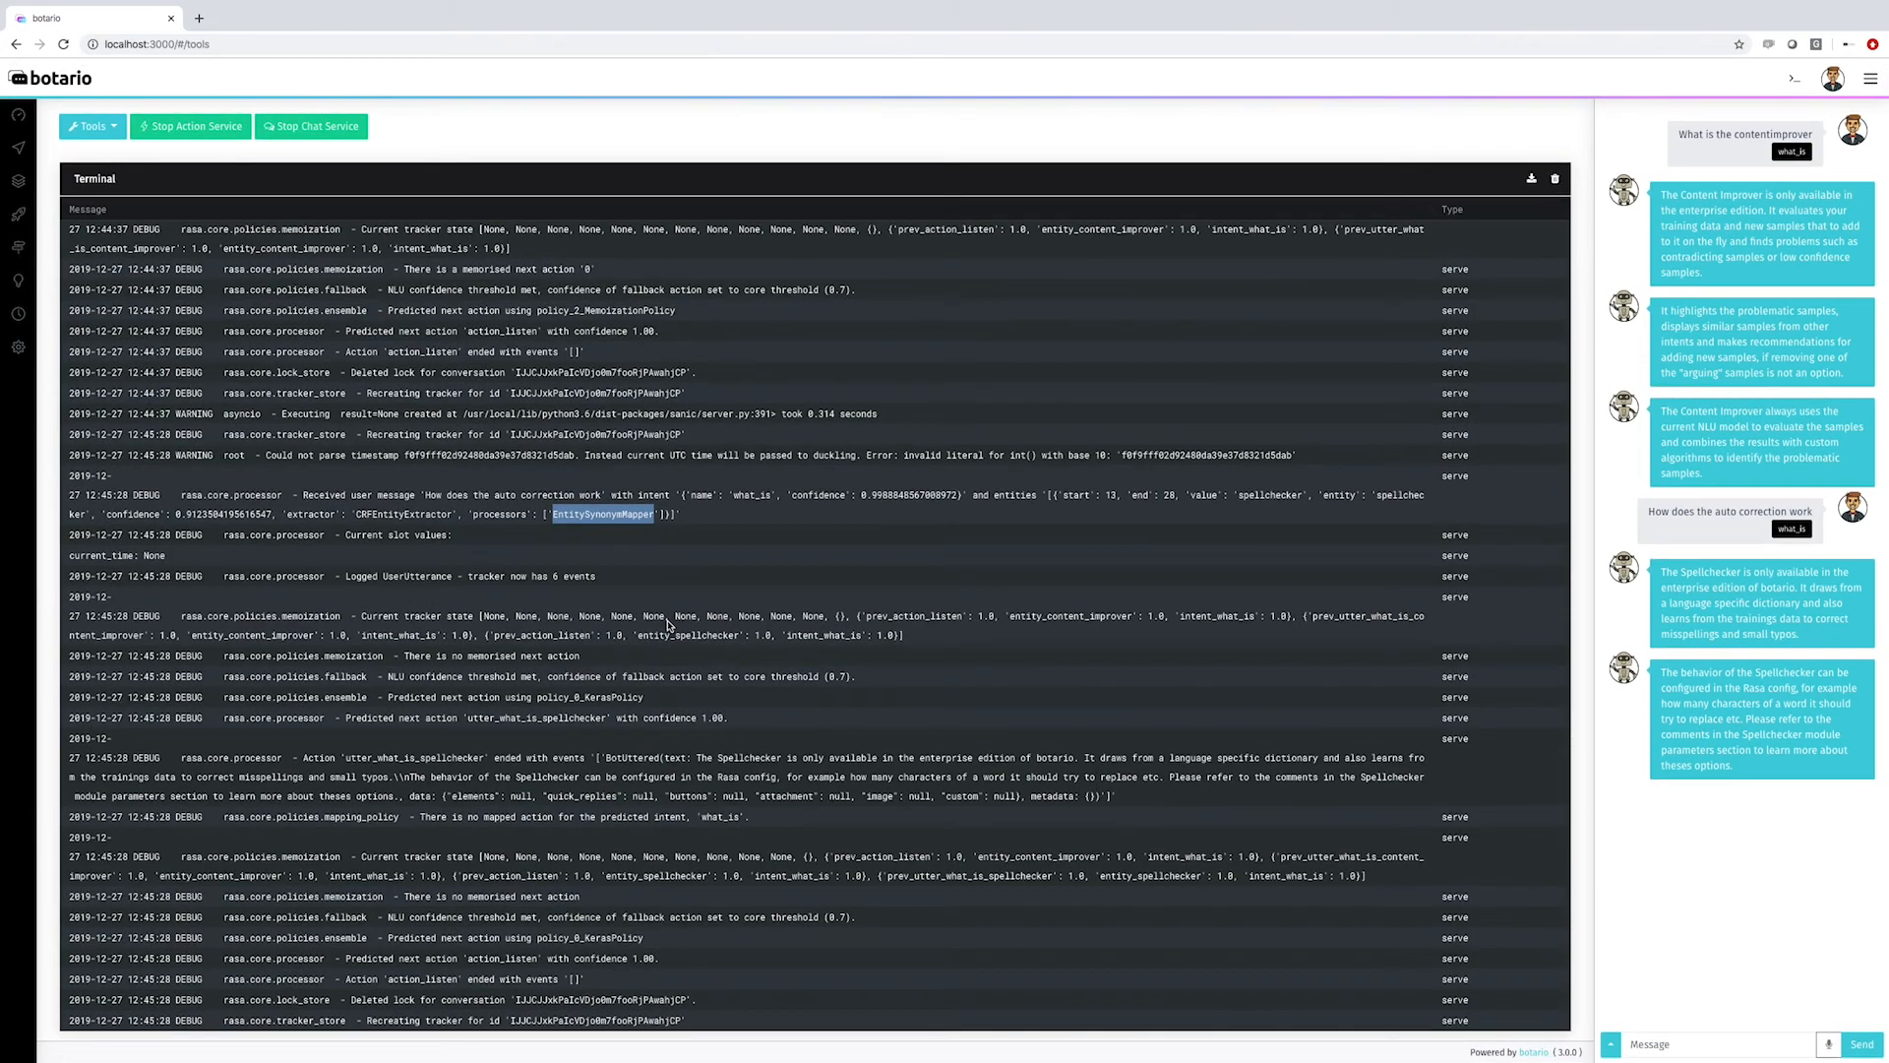
Step: Open the what_is intent in the content generator and preview all samples generated from its examples
mouse_move(32, 223)
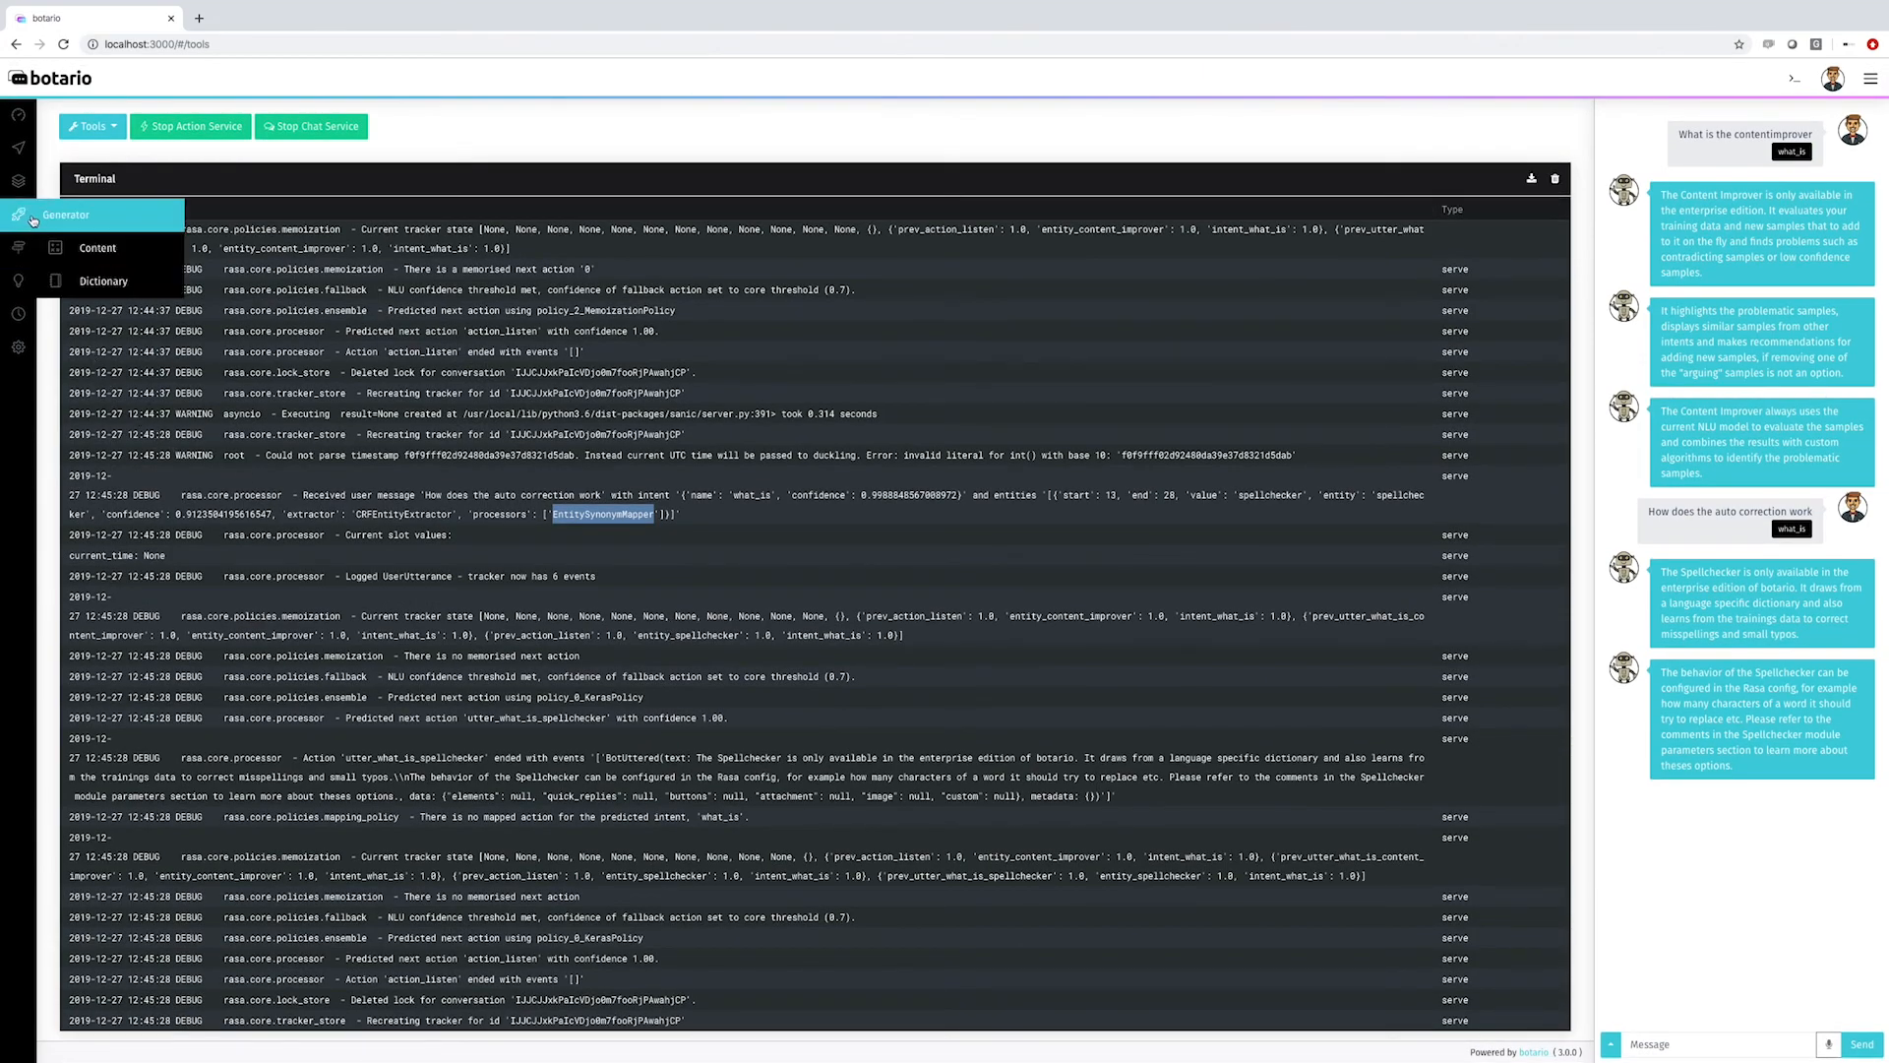
click(83, 244)
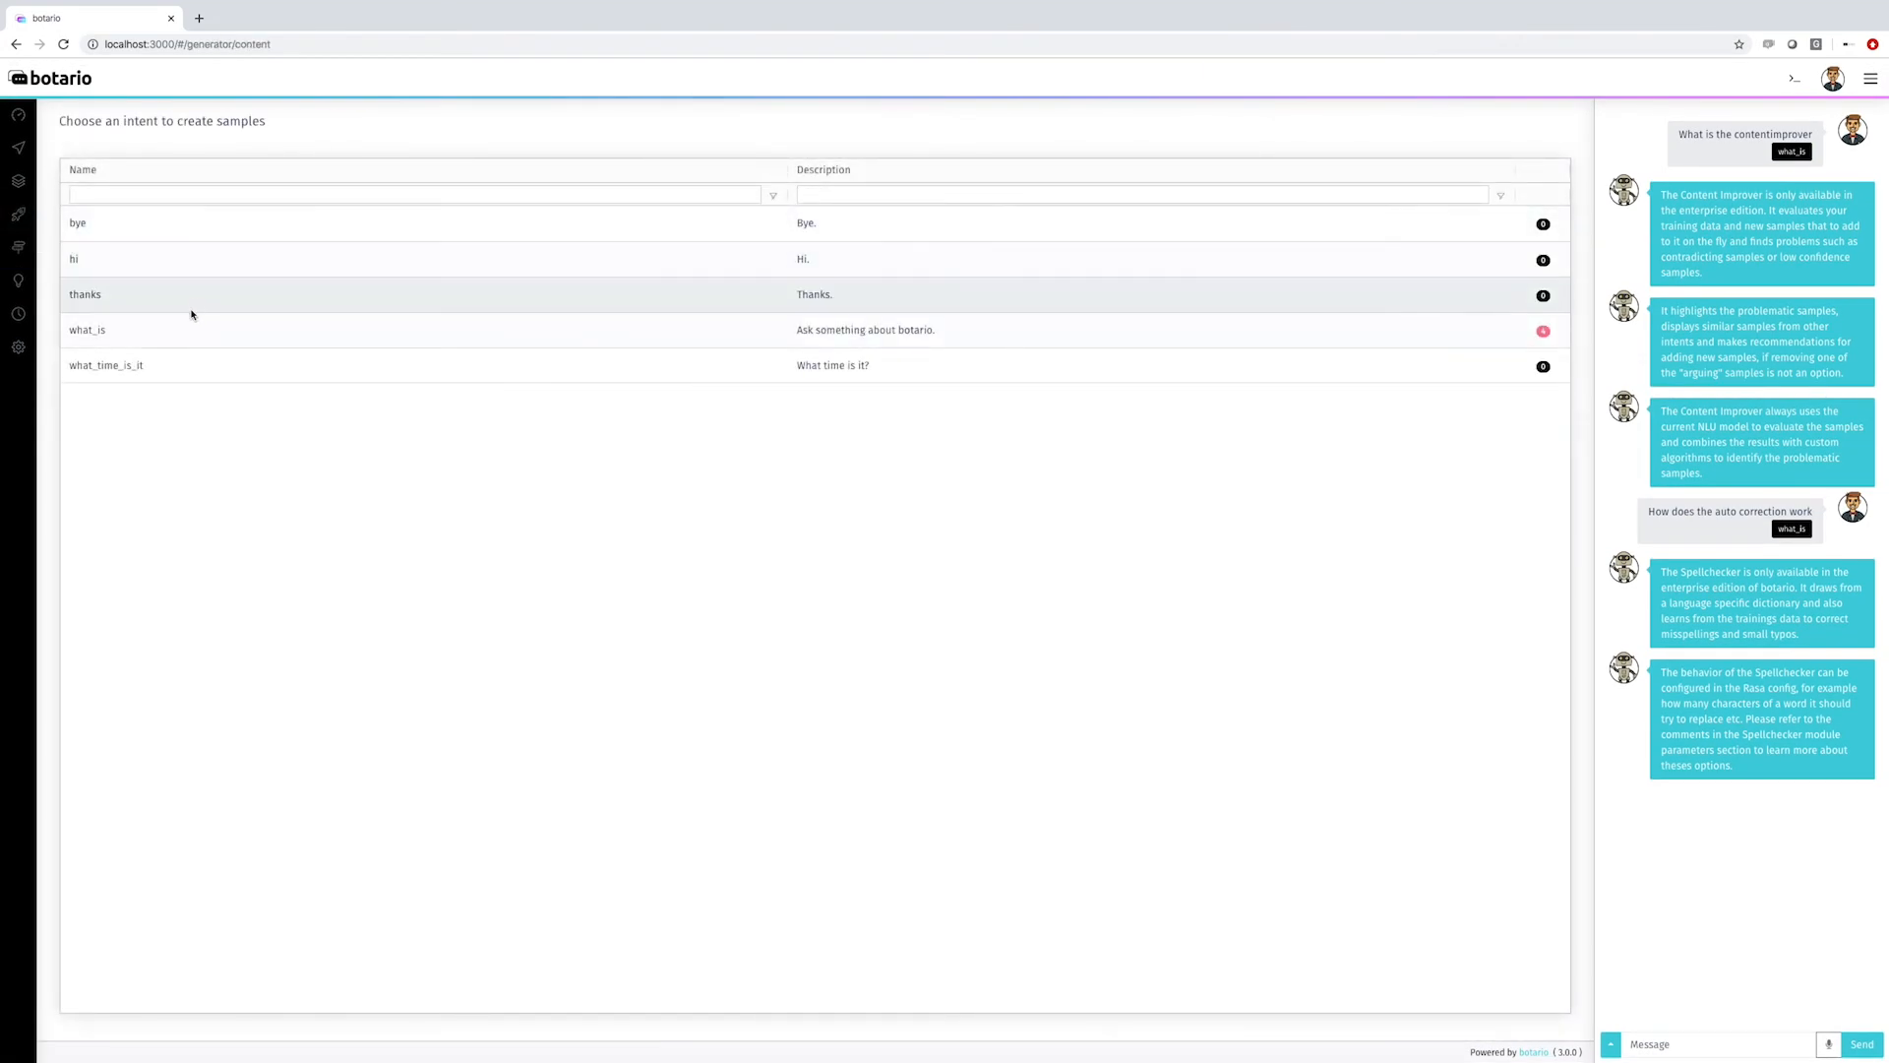
click(183, 336)
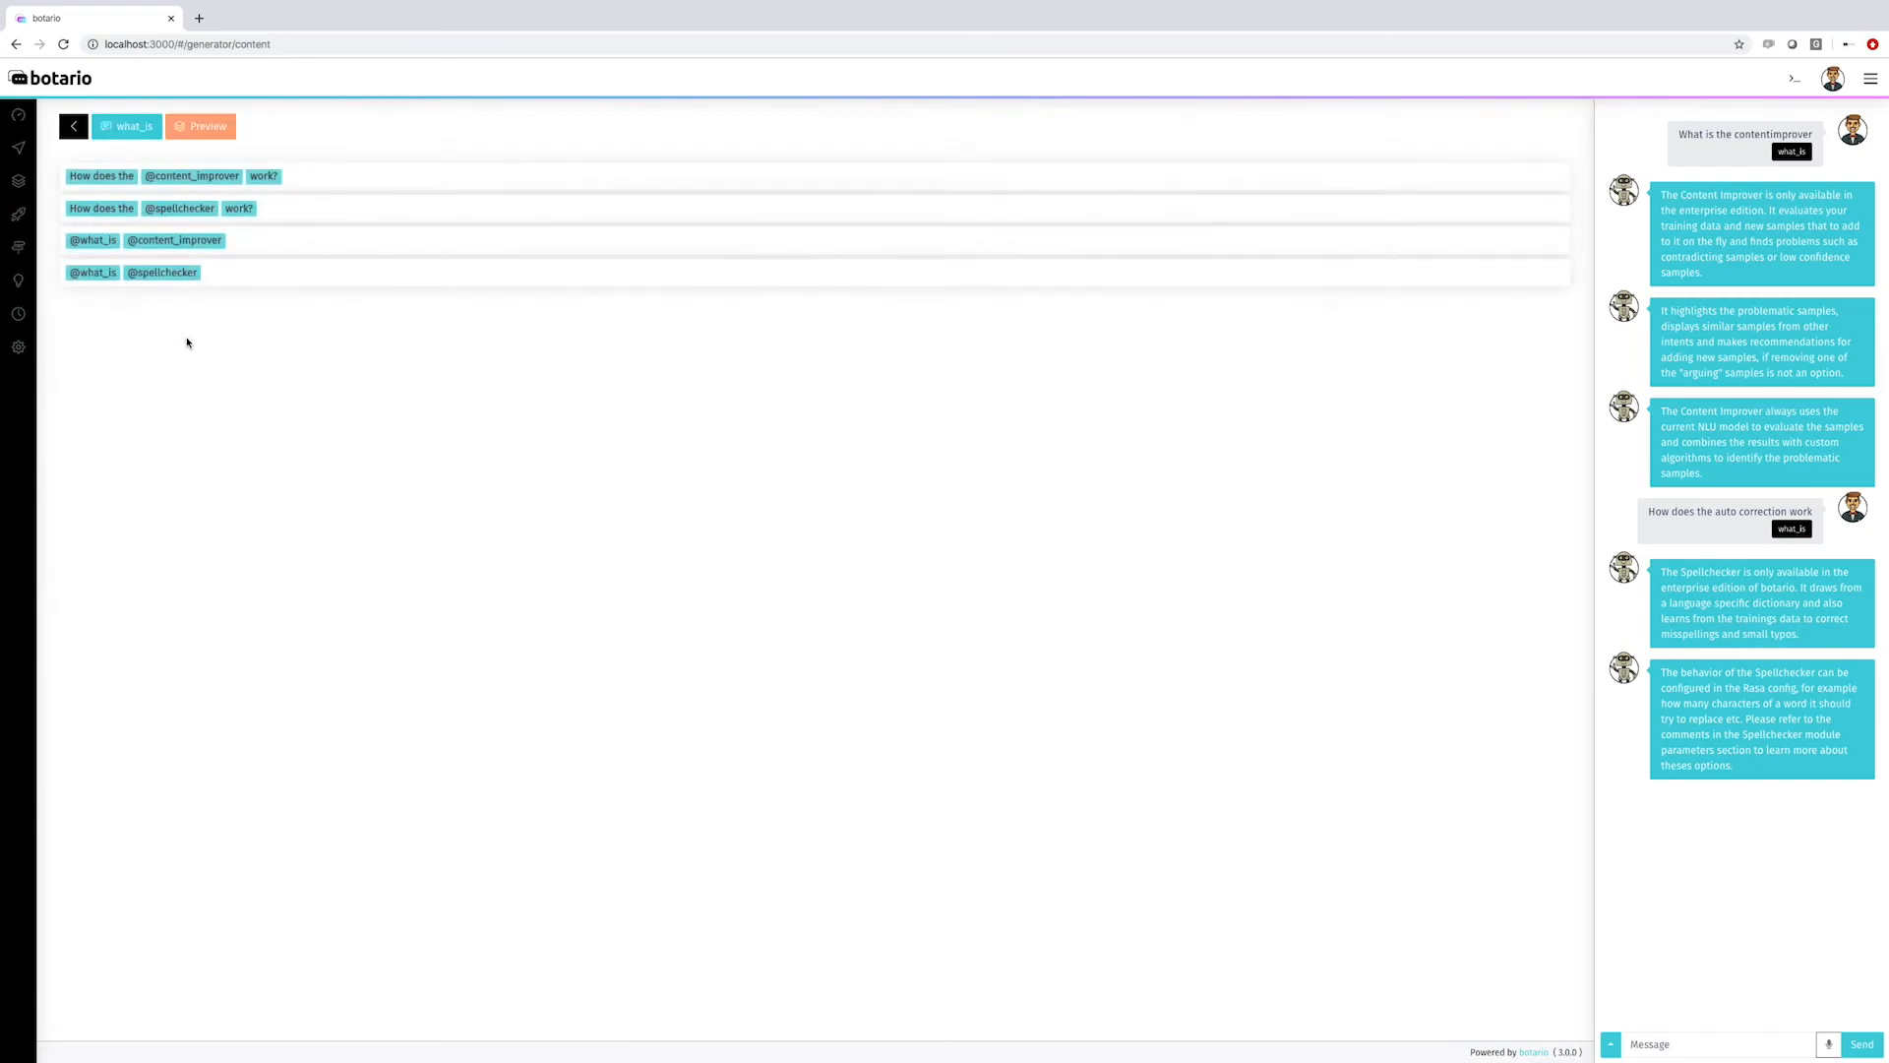
click(202, 128)
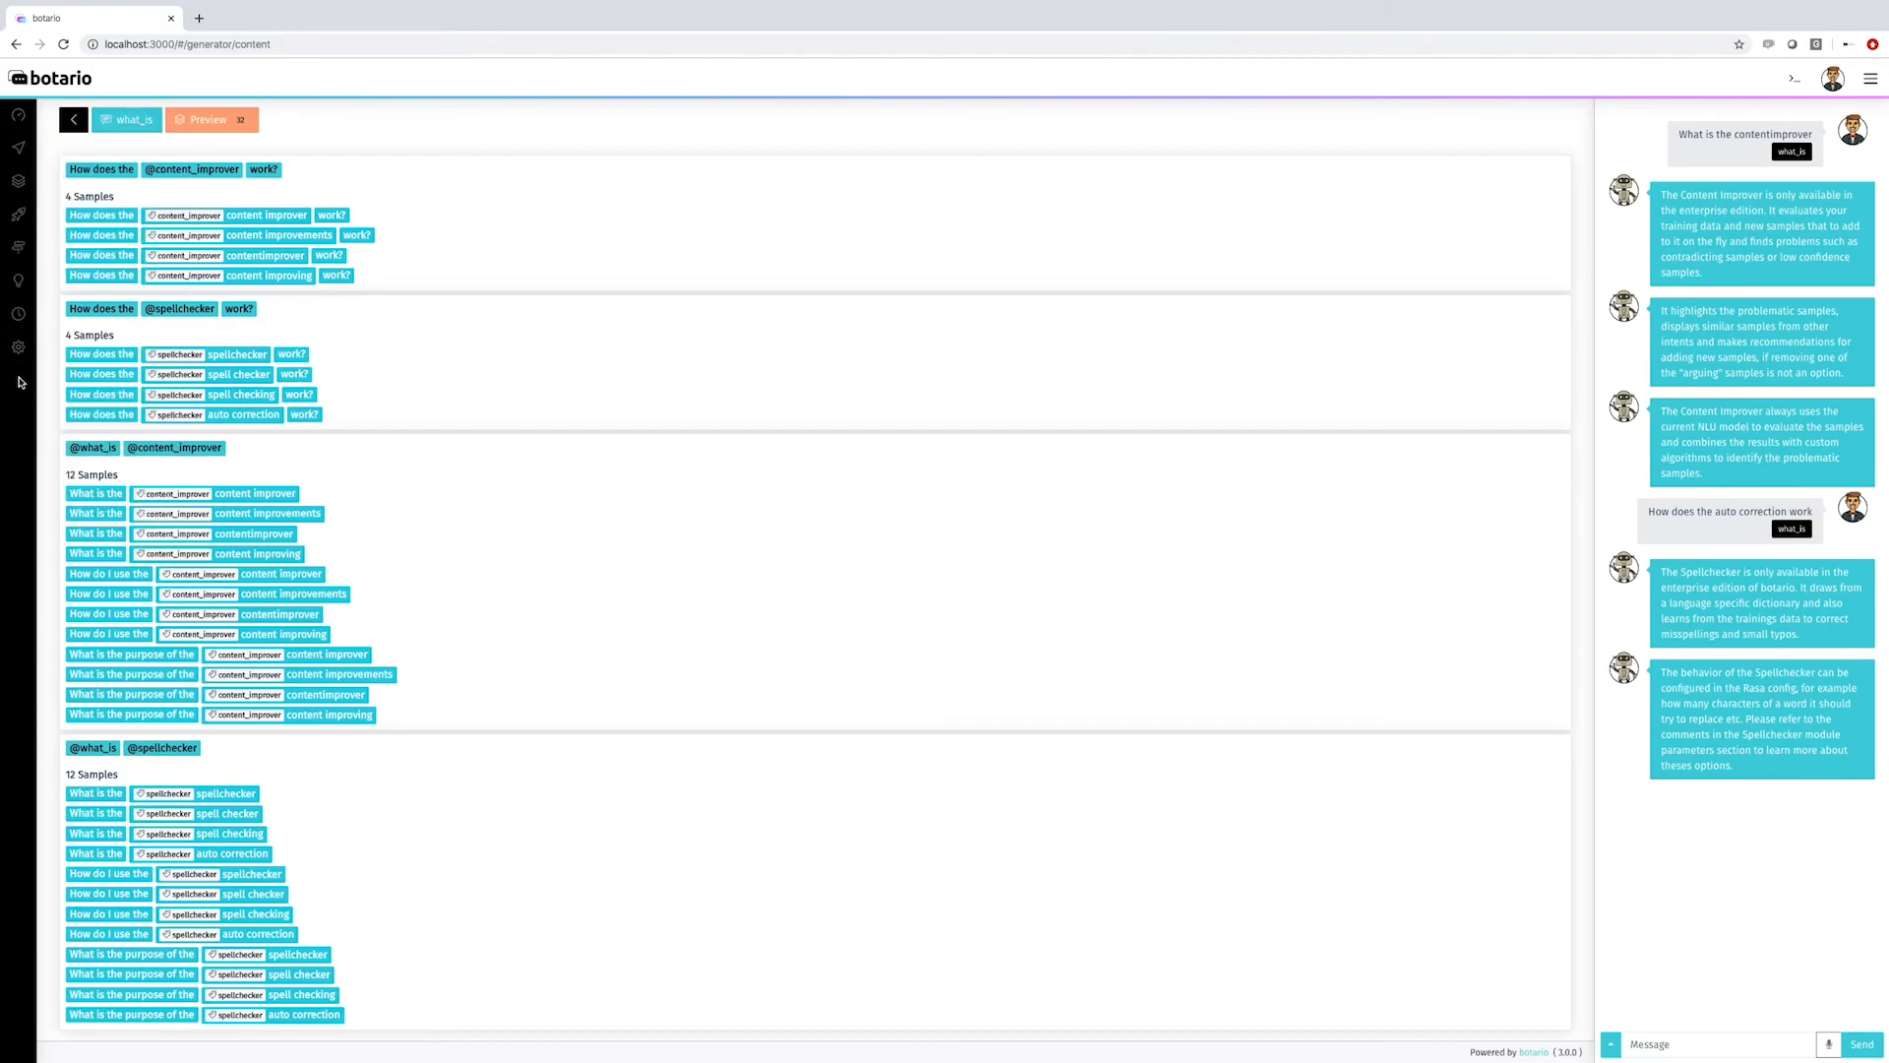
Step: Export the Rasa files from data management
mouse_move(18, 354)
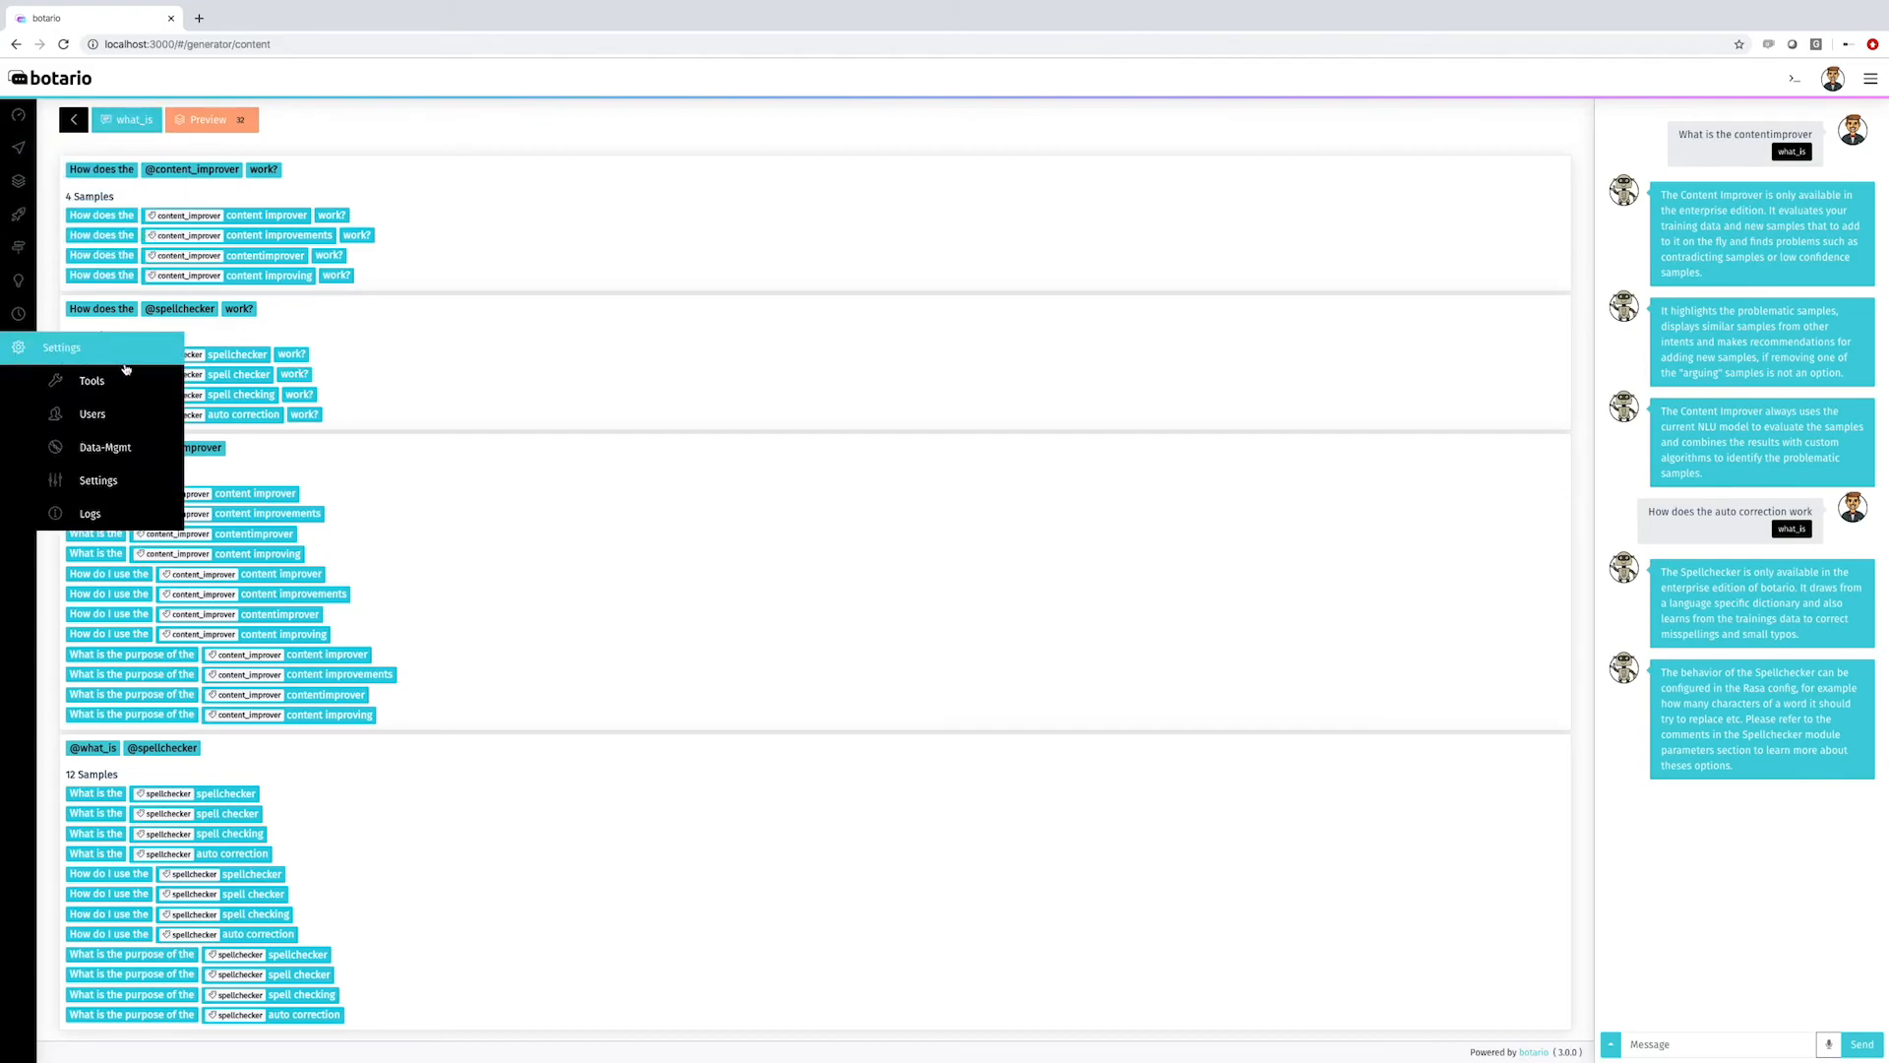
click(104, 447)
click(210, 143)
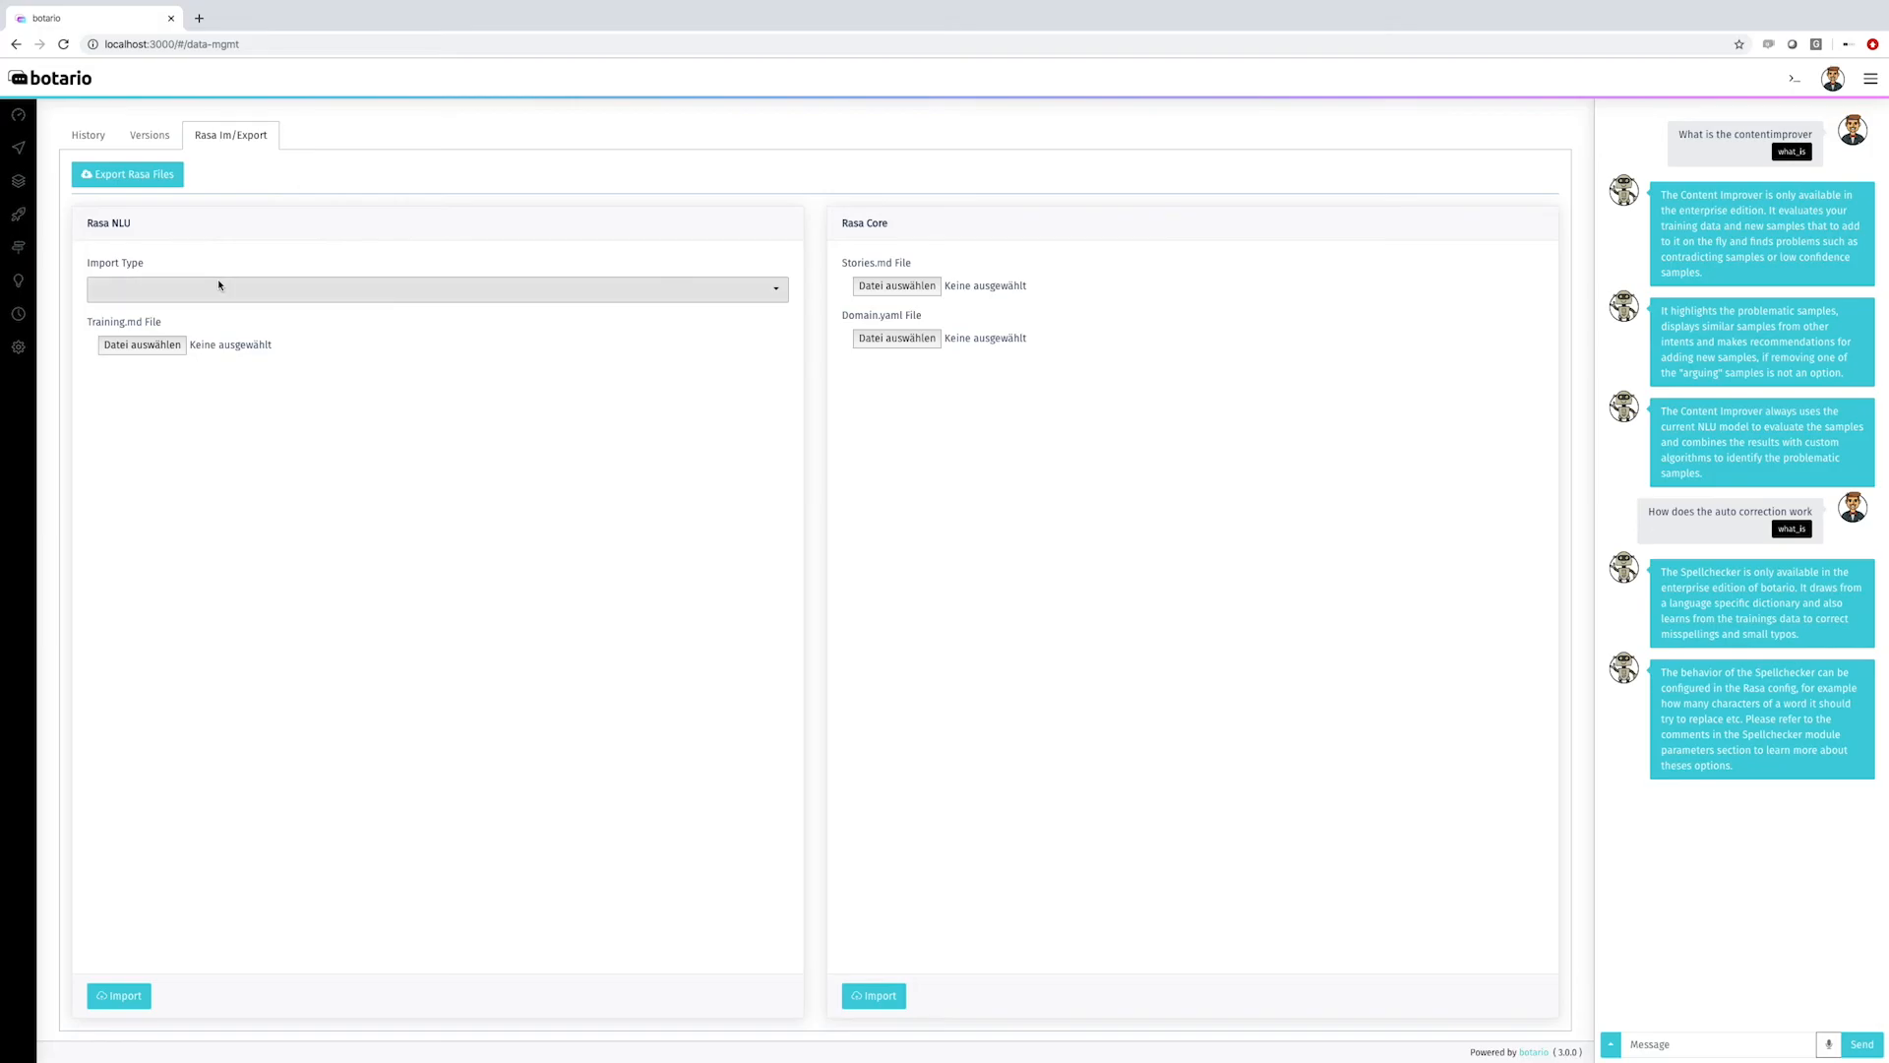
click(106, 177)
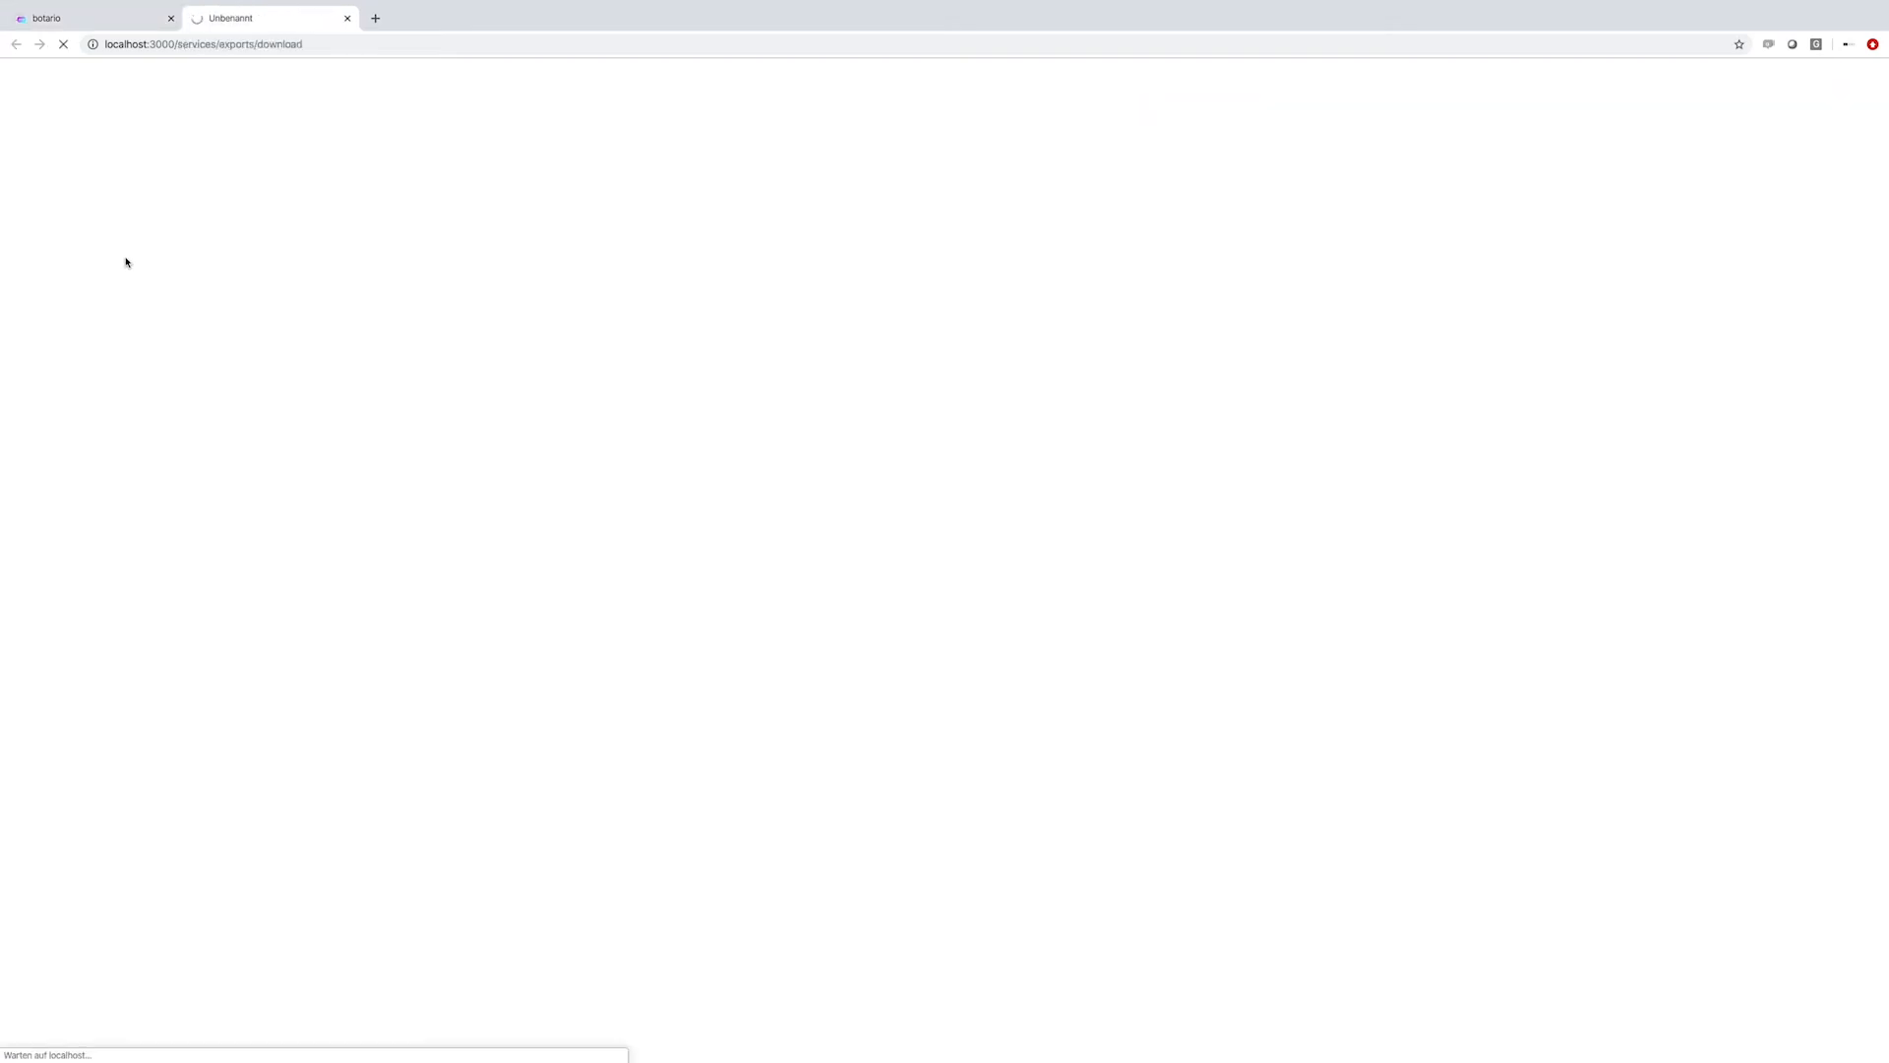
Step: Open the downloaded archive's botario-training-files (3) folder in Finder and open training.md with Visual Studio Code
click(77, 1043)
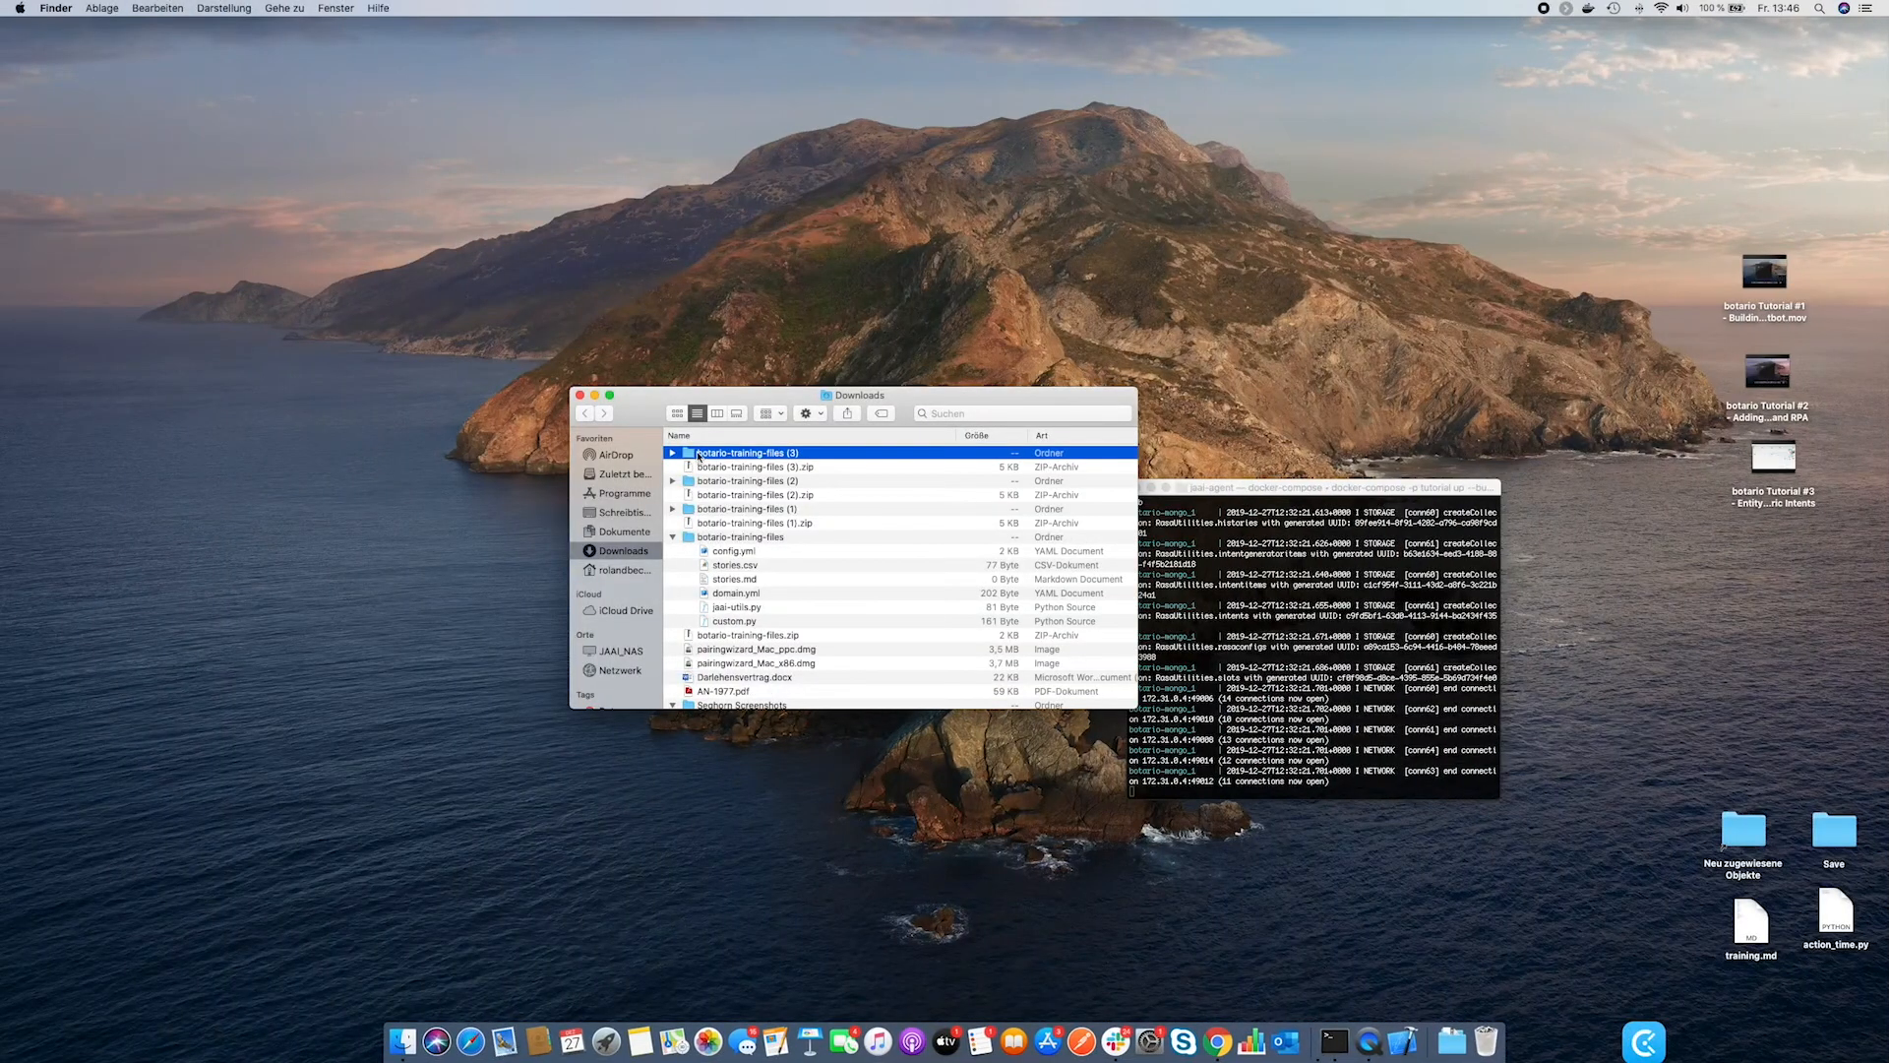
double_click(699, 454)
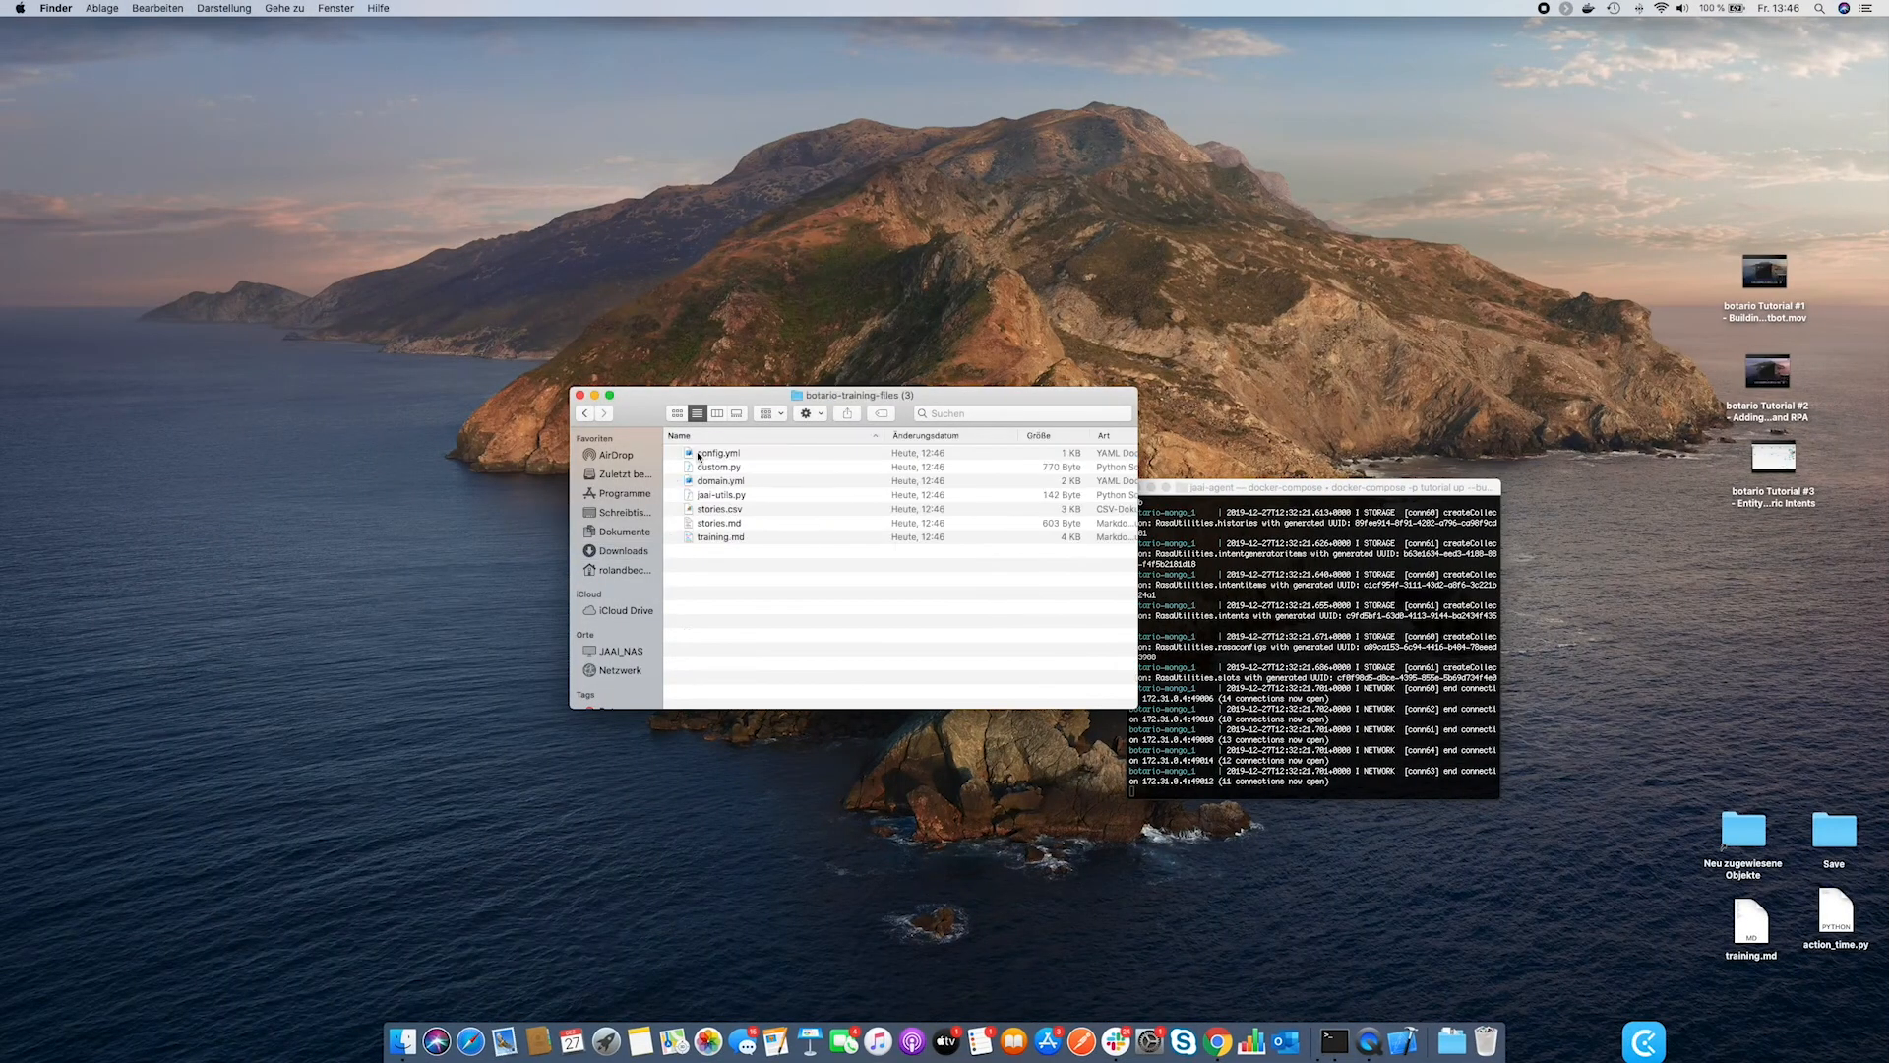
double_click(711, 537)
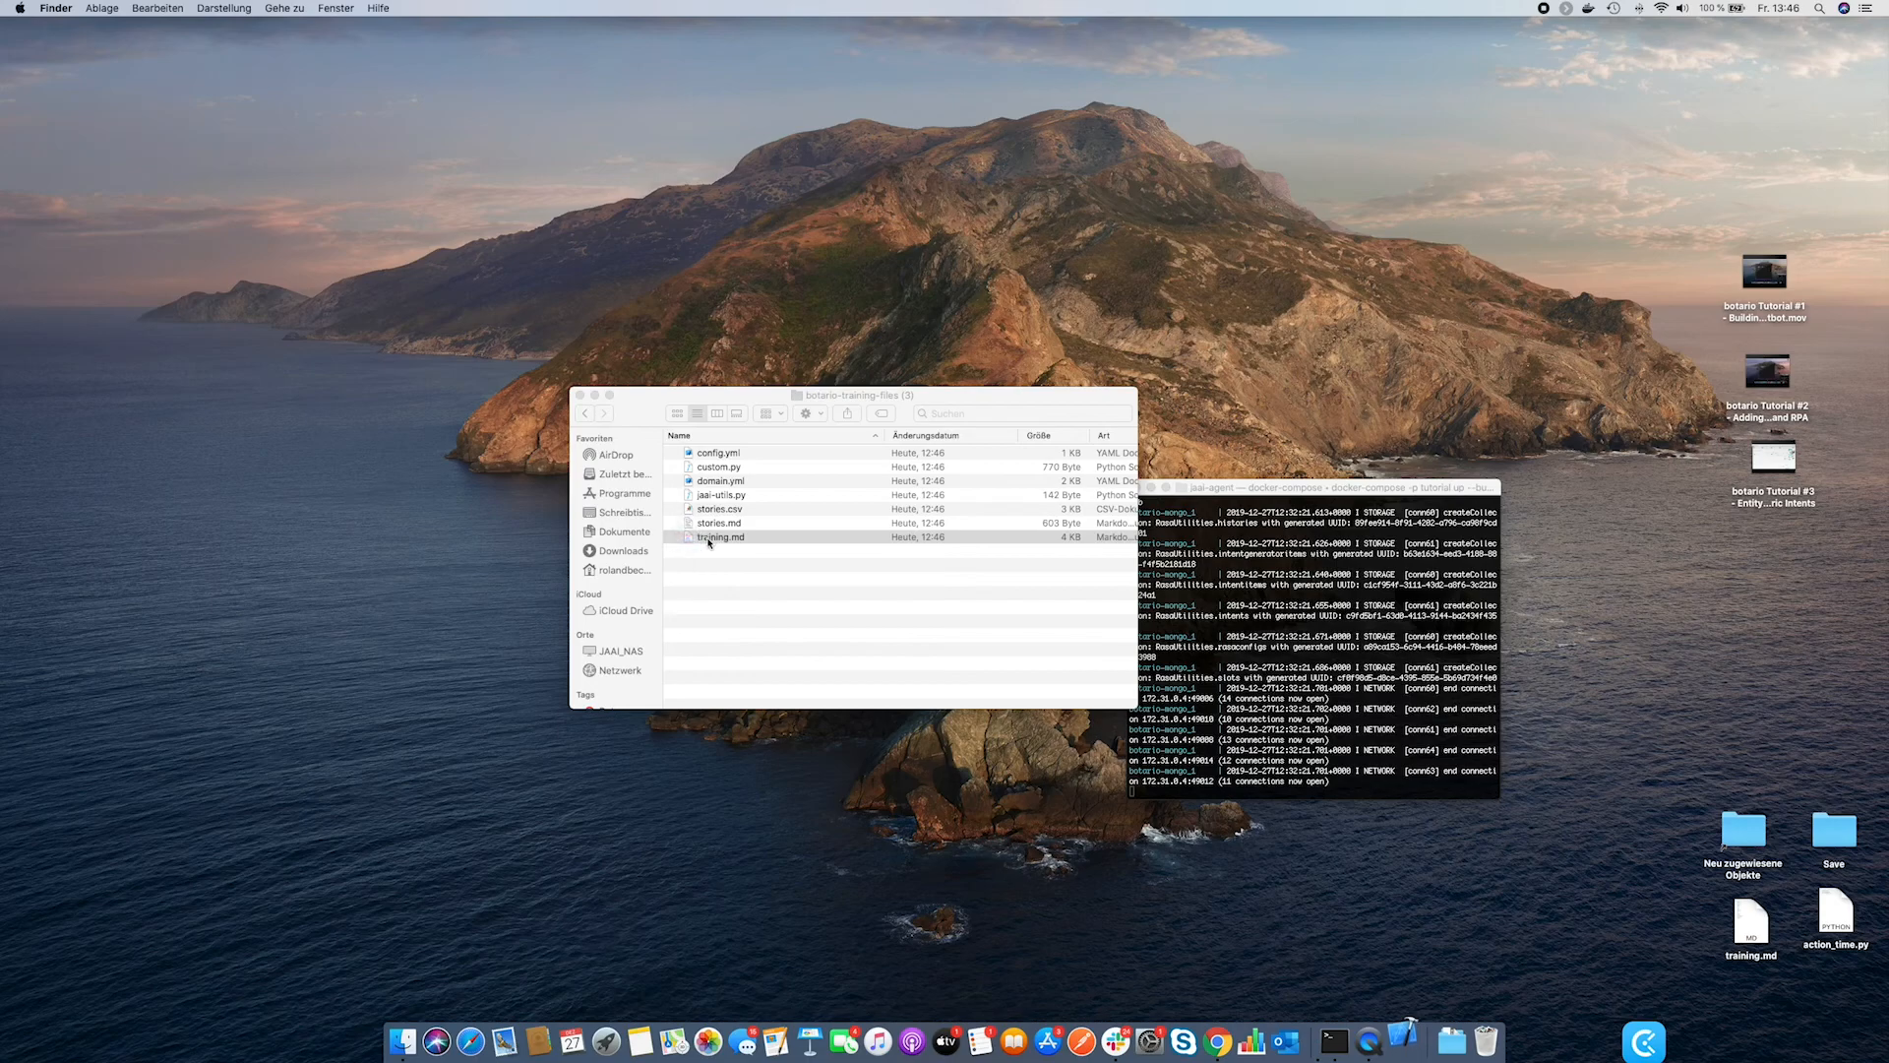
click(1010, 341)
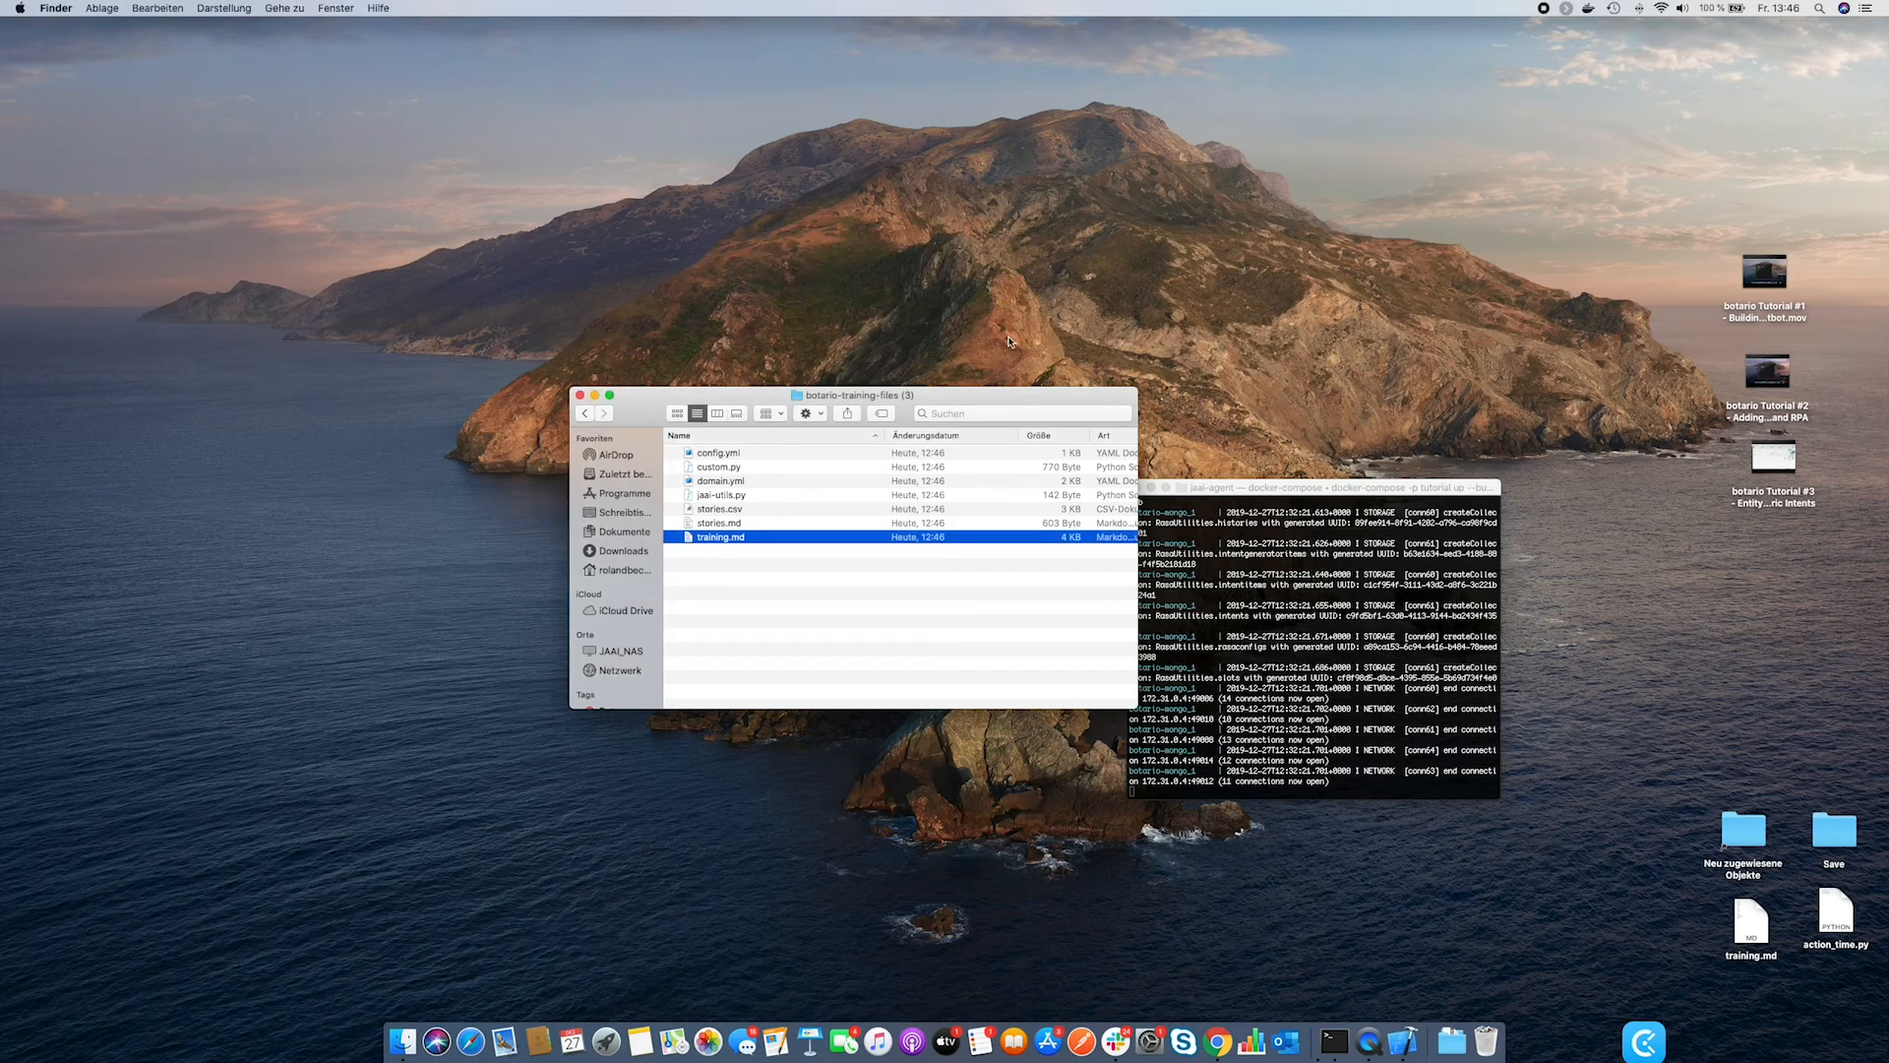
right_click(713, 541)
mouse_move(771, 562)
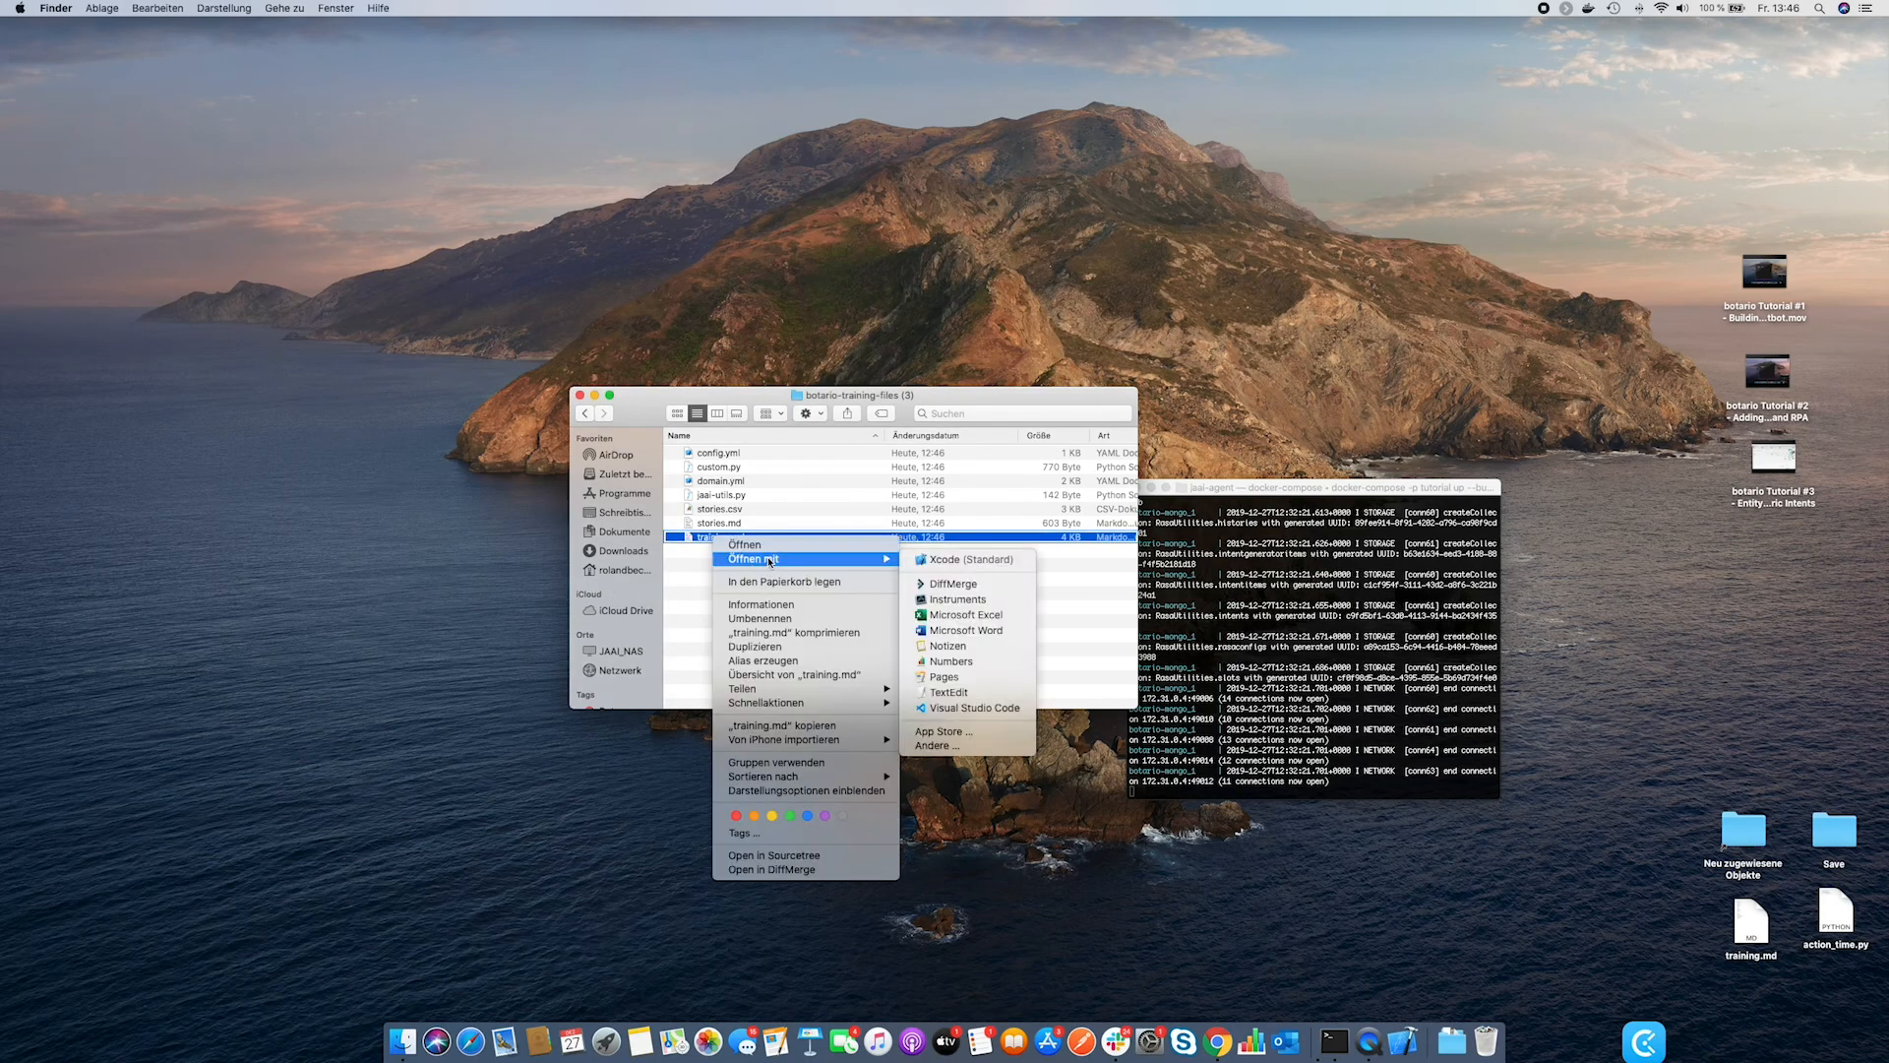
click(947, 709)
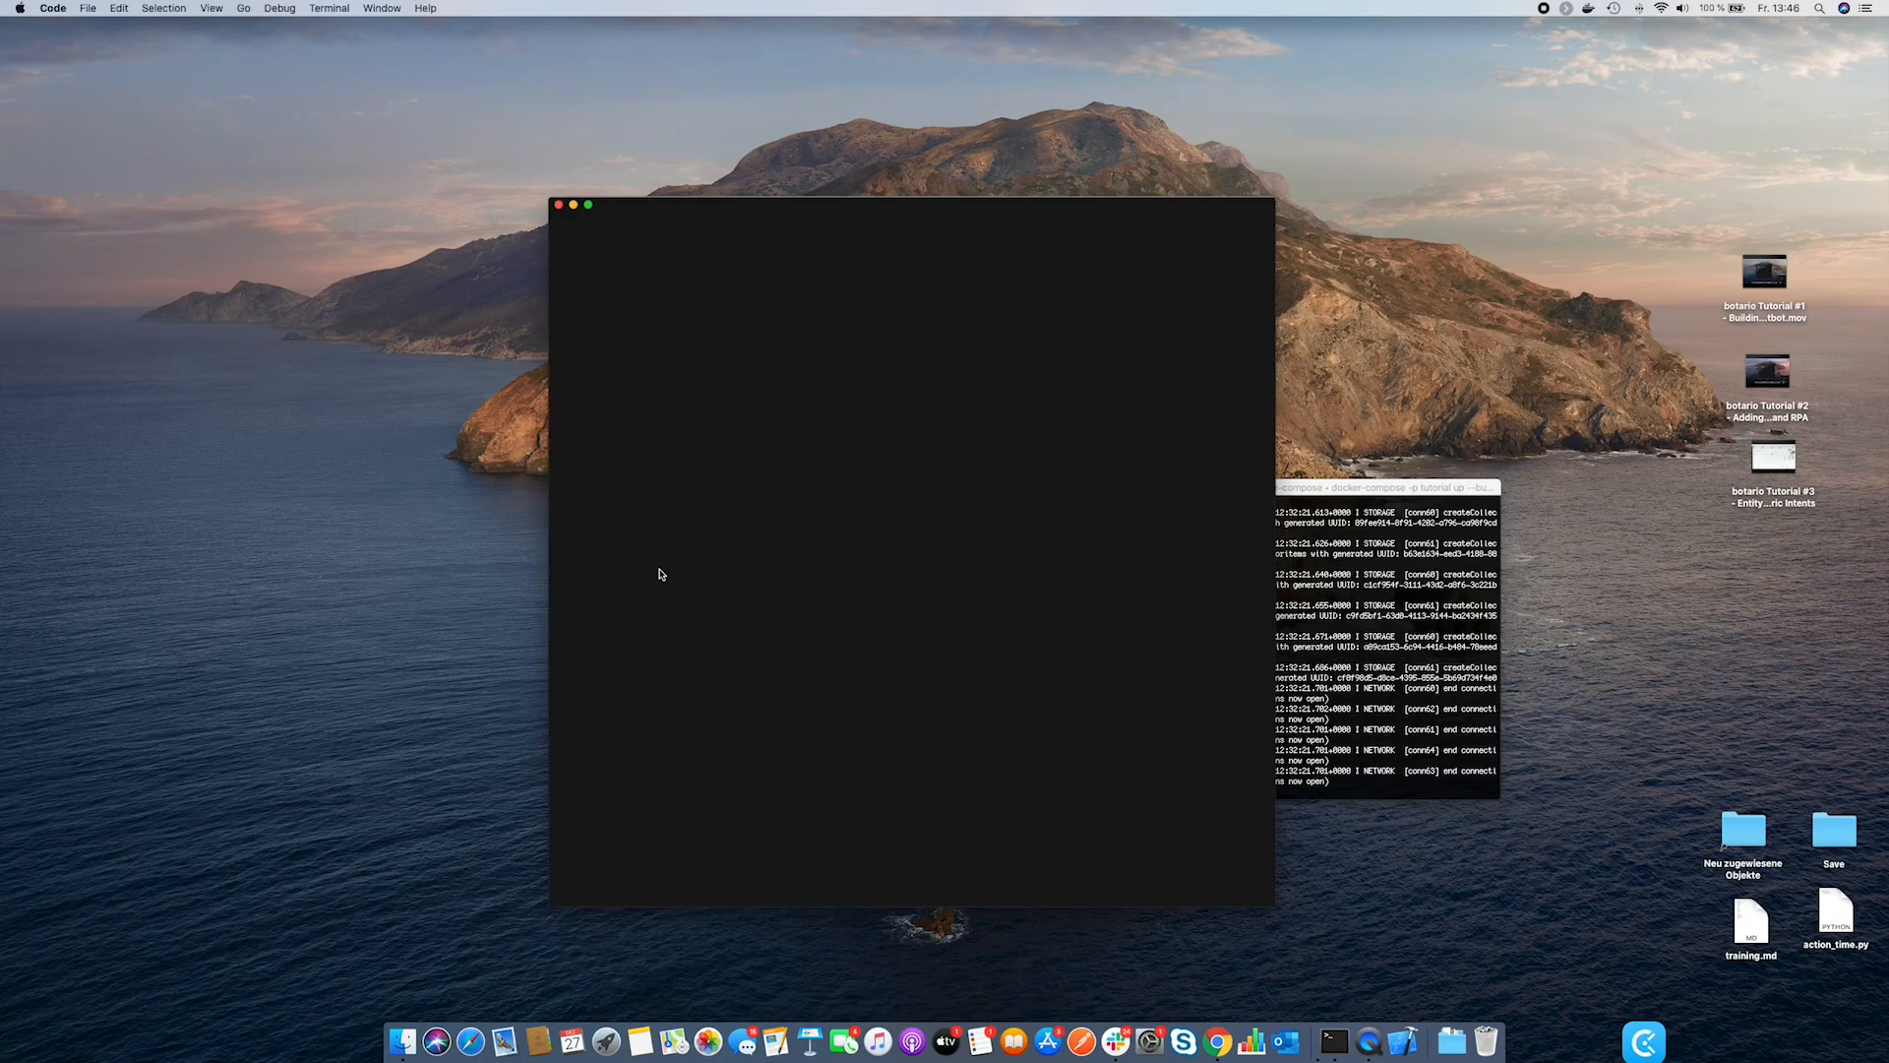
Step: Examine the generated what_is samples and their entity annotations in training.md
scroll(835, 599, down, 20)
scroll(834, 599, up, 10)
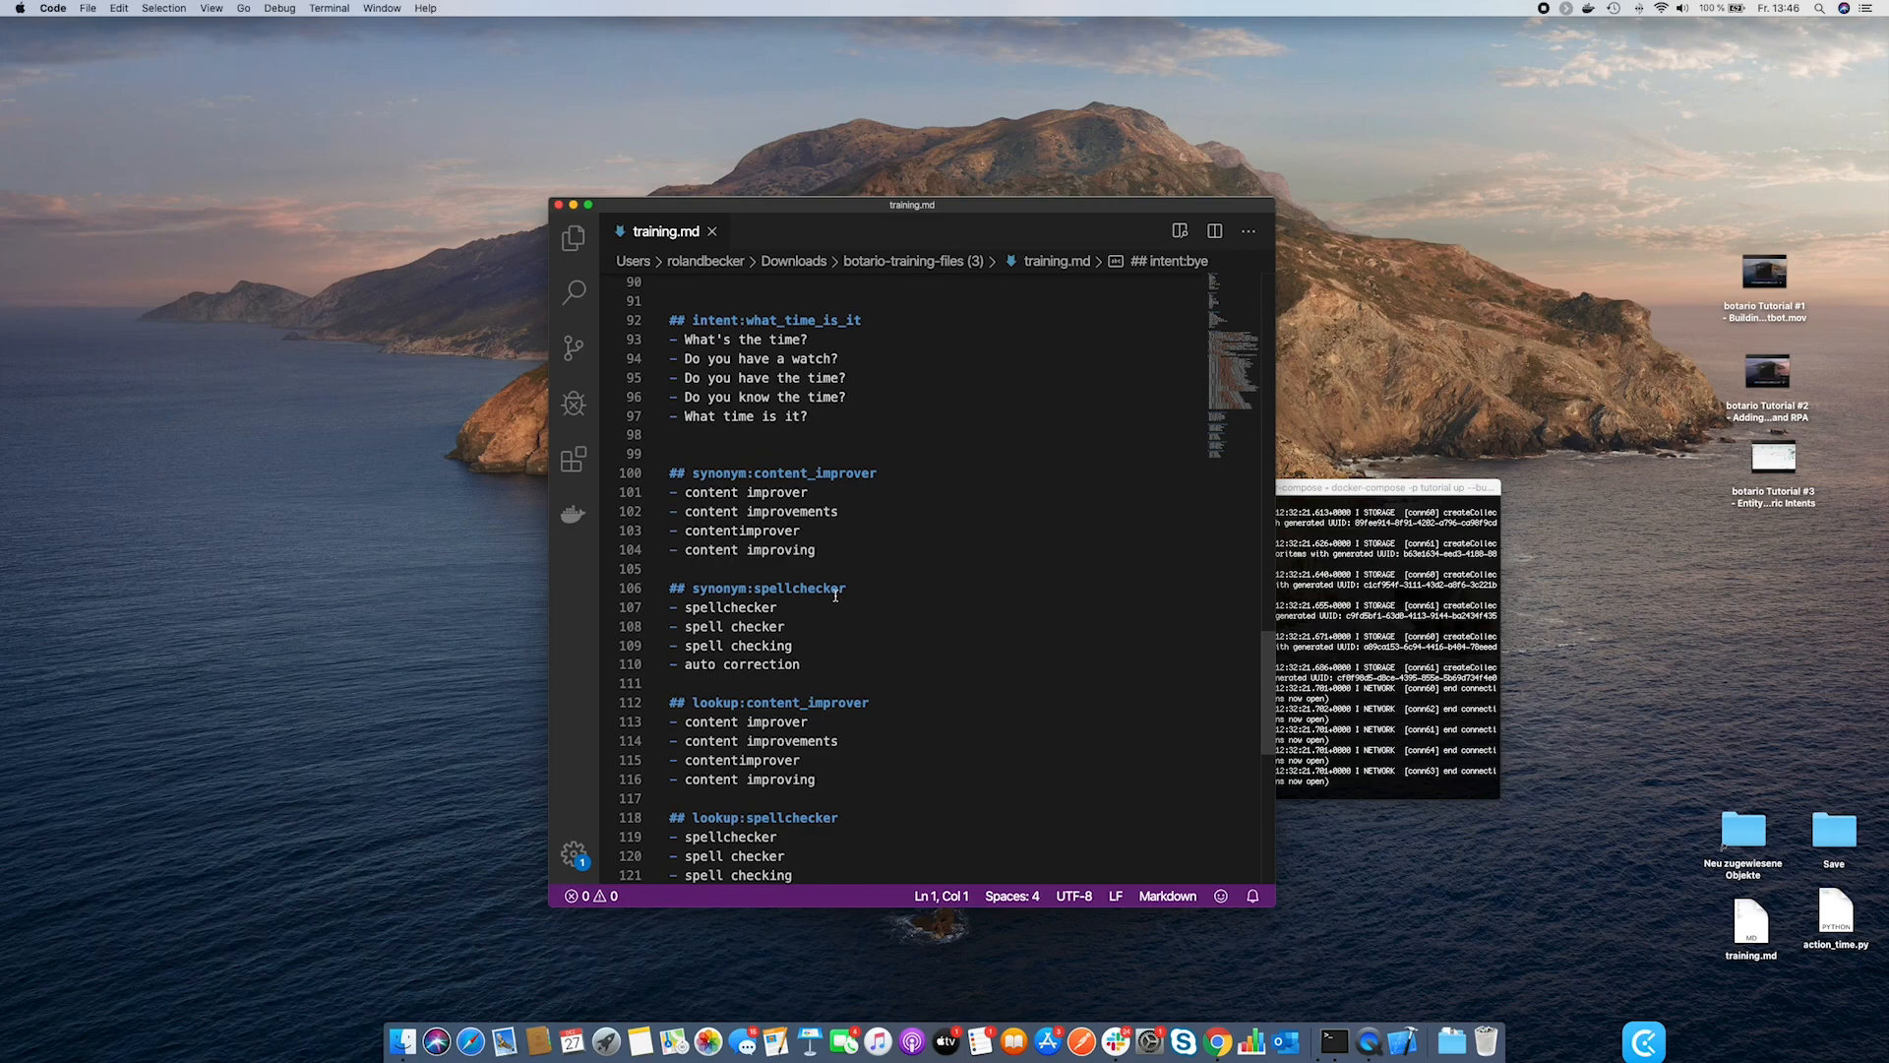
scroll(837, 594, up, 6)
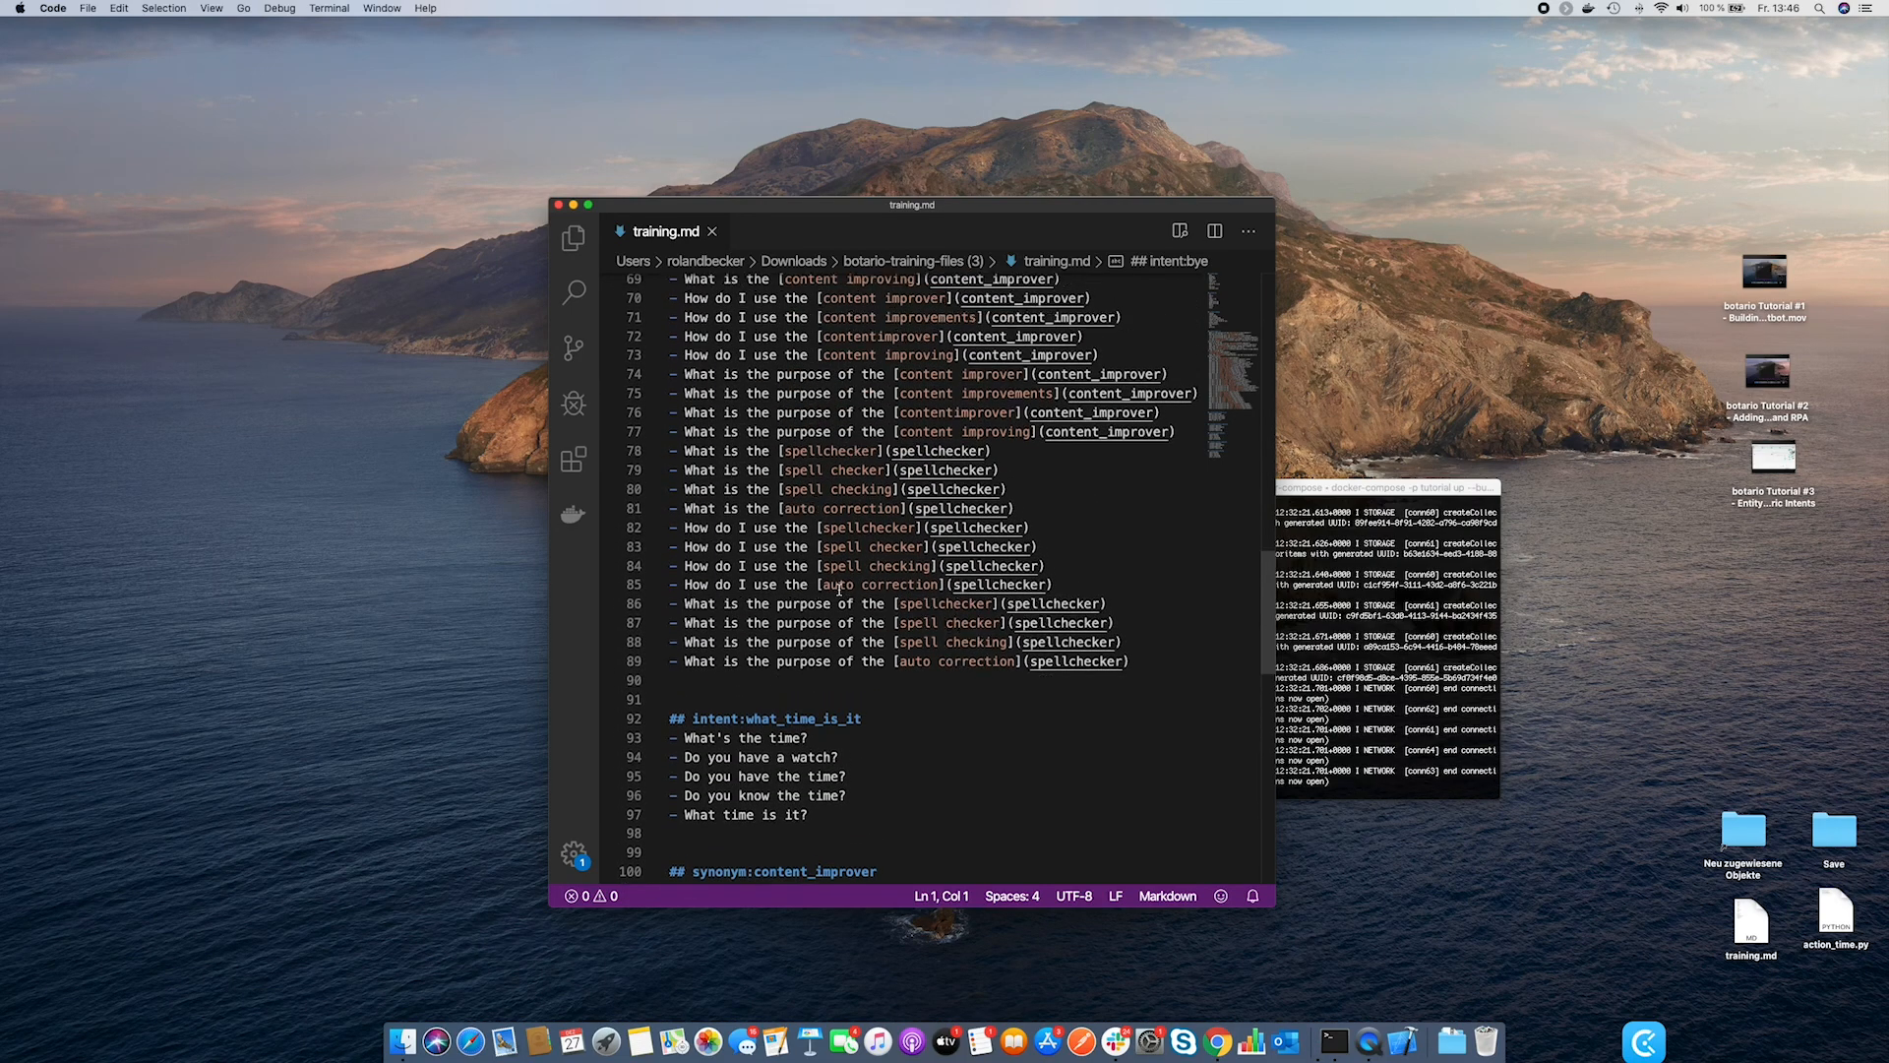
scroll(862, 532, up, 4)
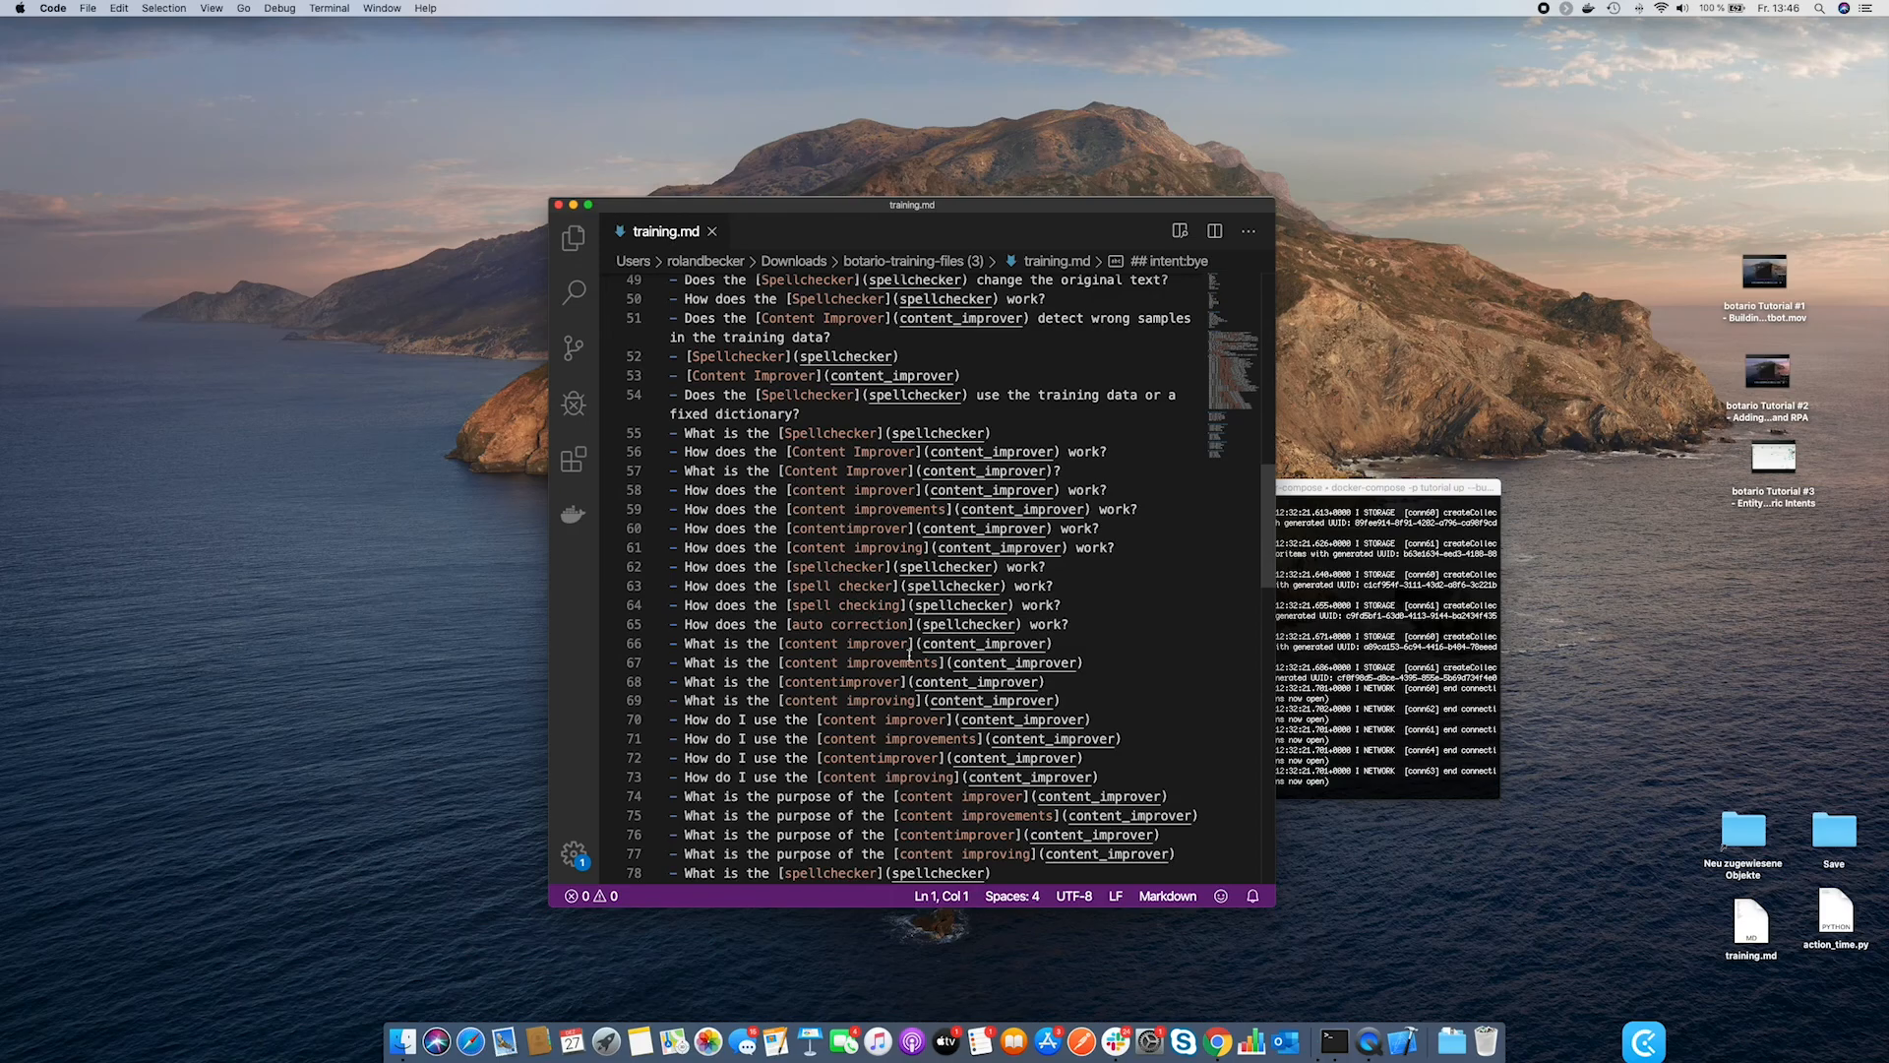
Step: Review the synonym and lookup sections for content_improver and spellchecker at the end of training.md
scroll(909, 656, down, 10)
scroll(909, 656, down, 5)
scroll(909, 655, up, 5)
scroll(910, 655, down, 4)
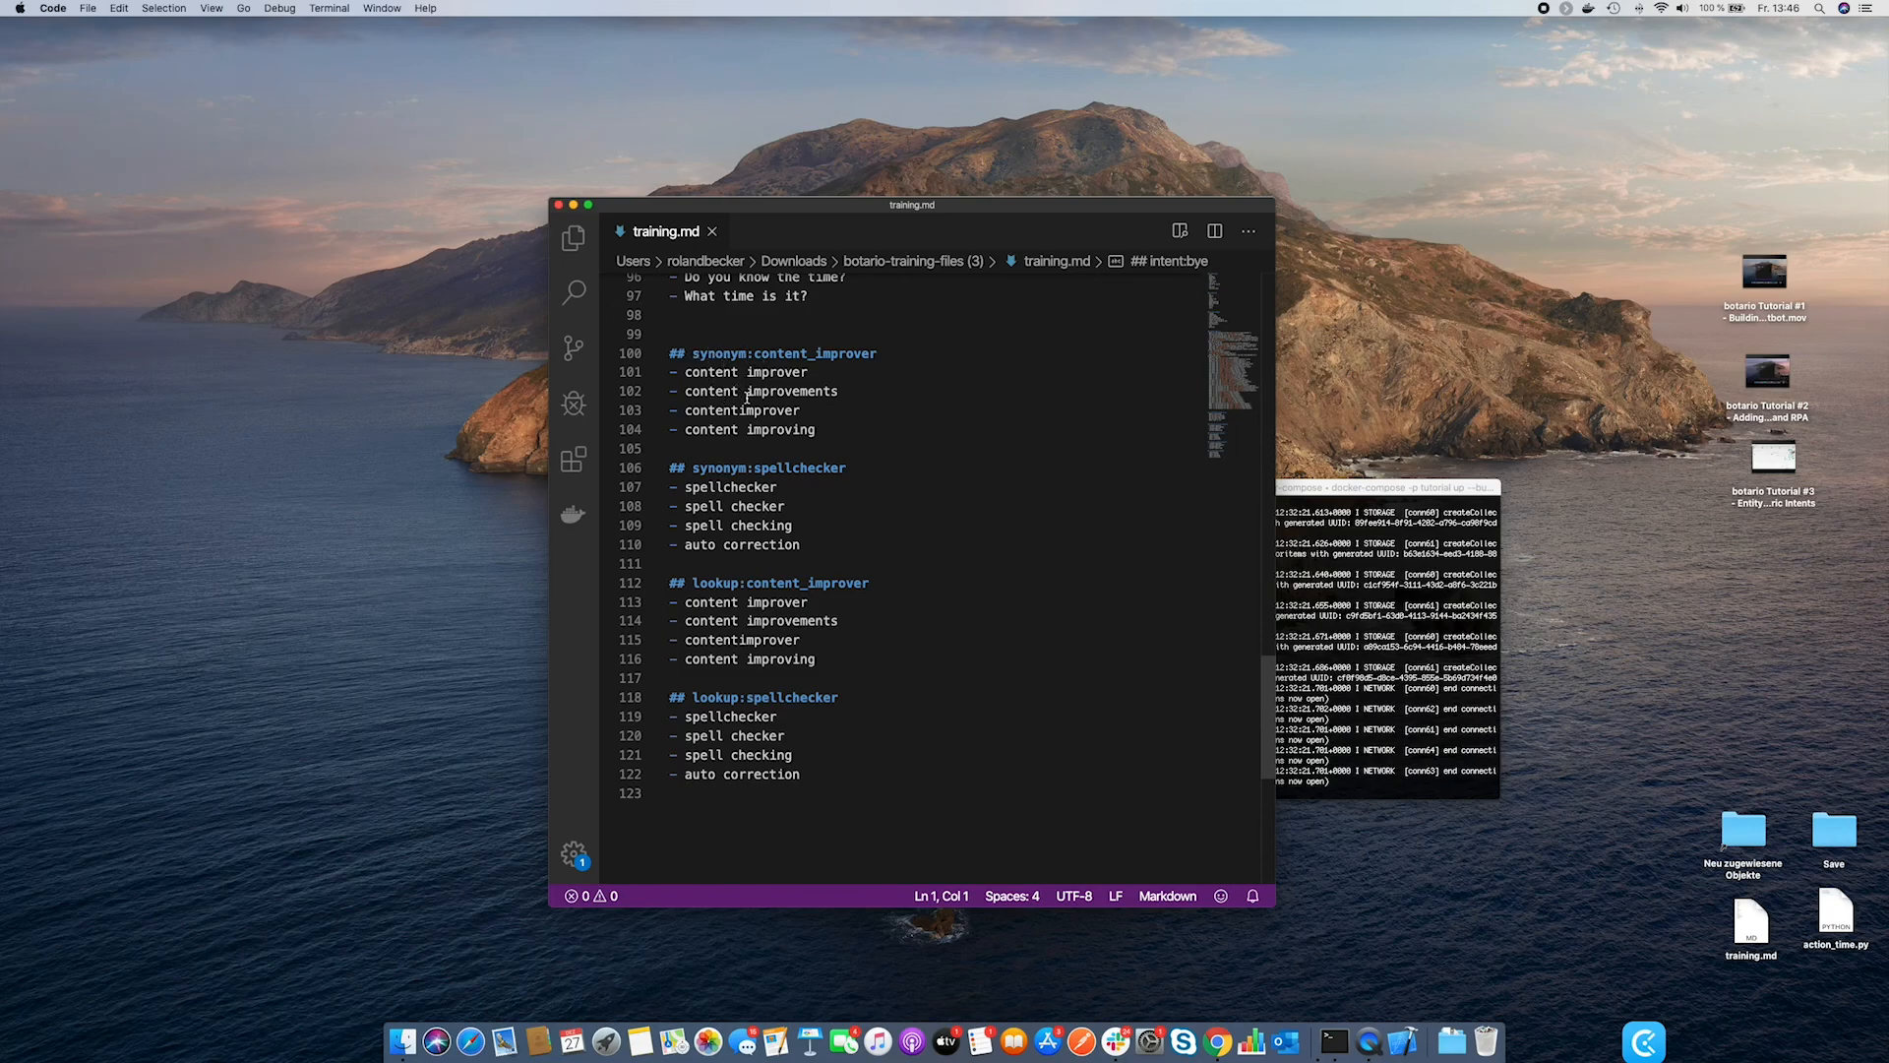
drag(701, 582, 853, 615)
click(845, 646)
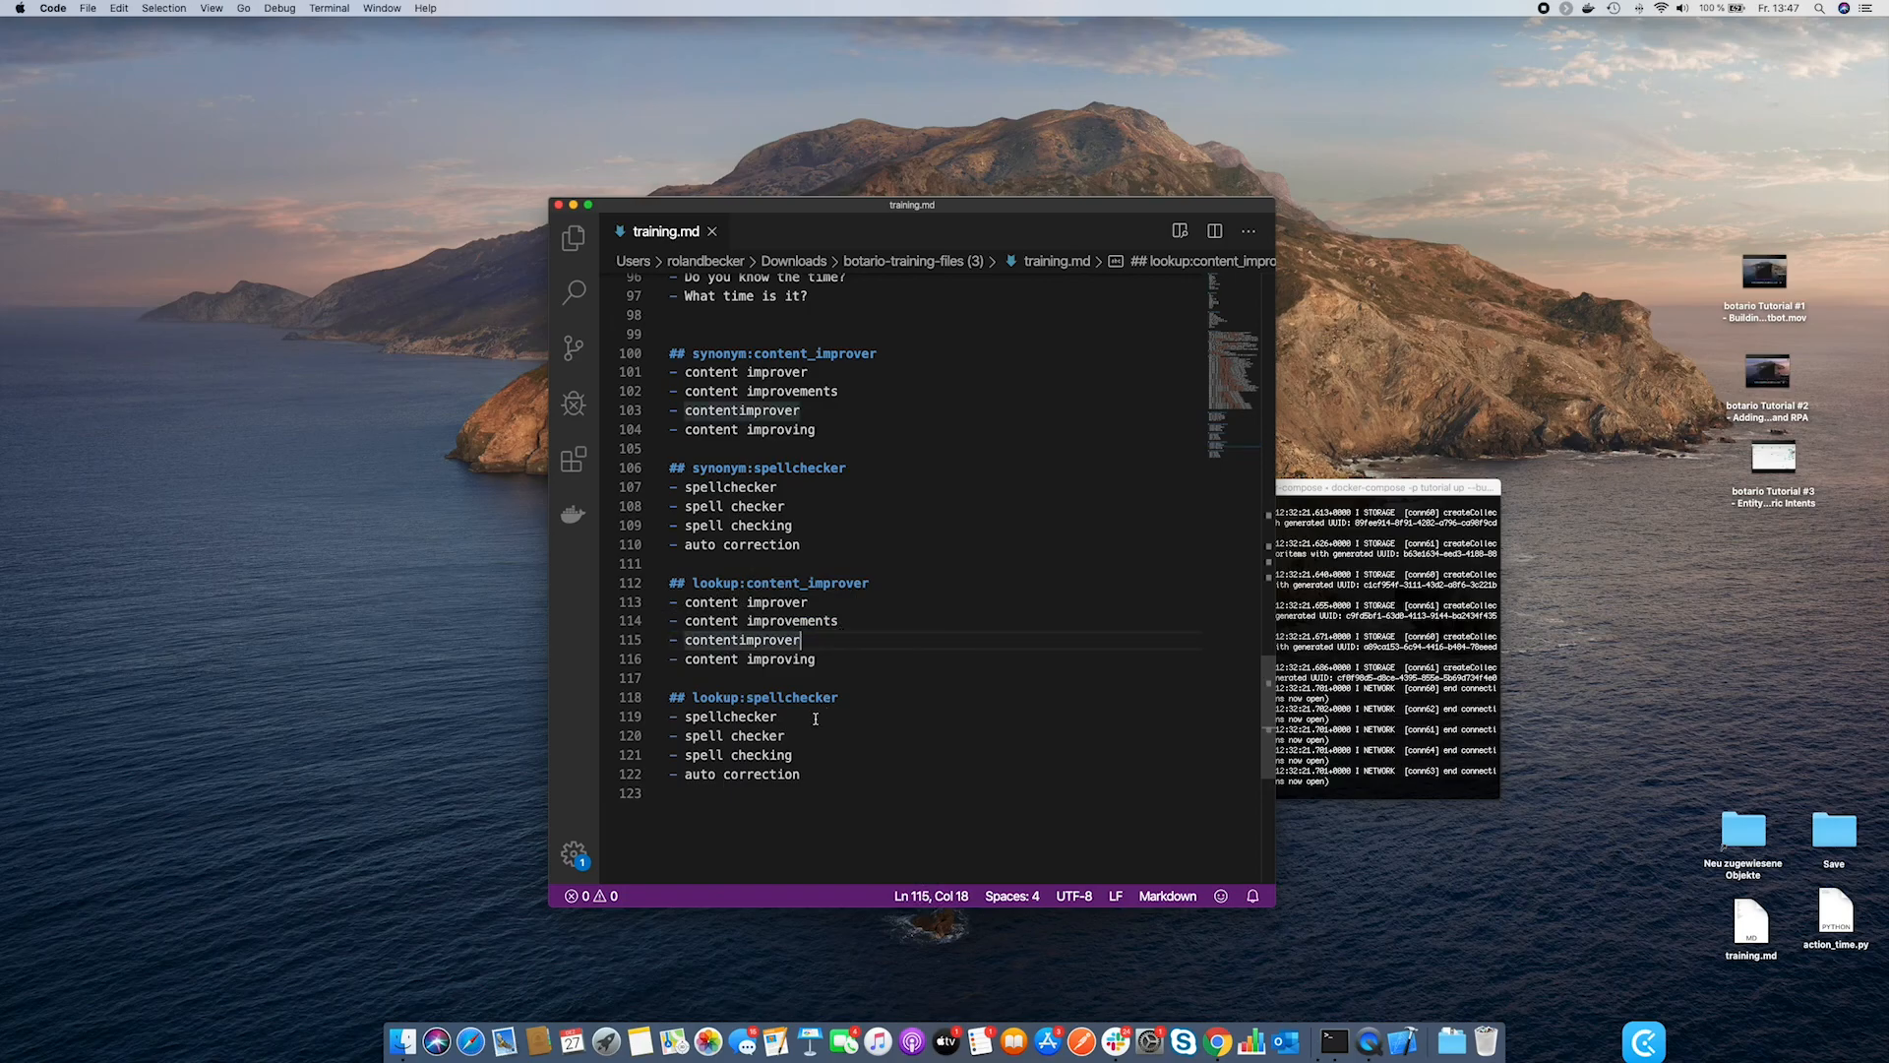
scroll(836, 543, up, 4)
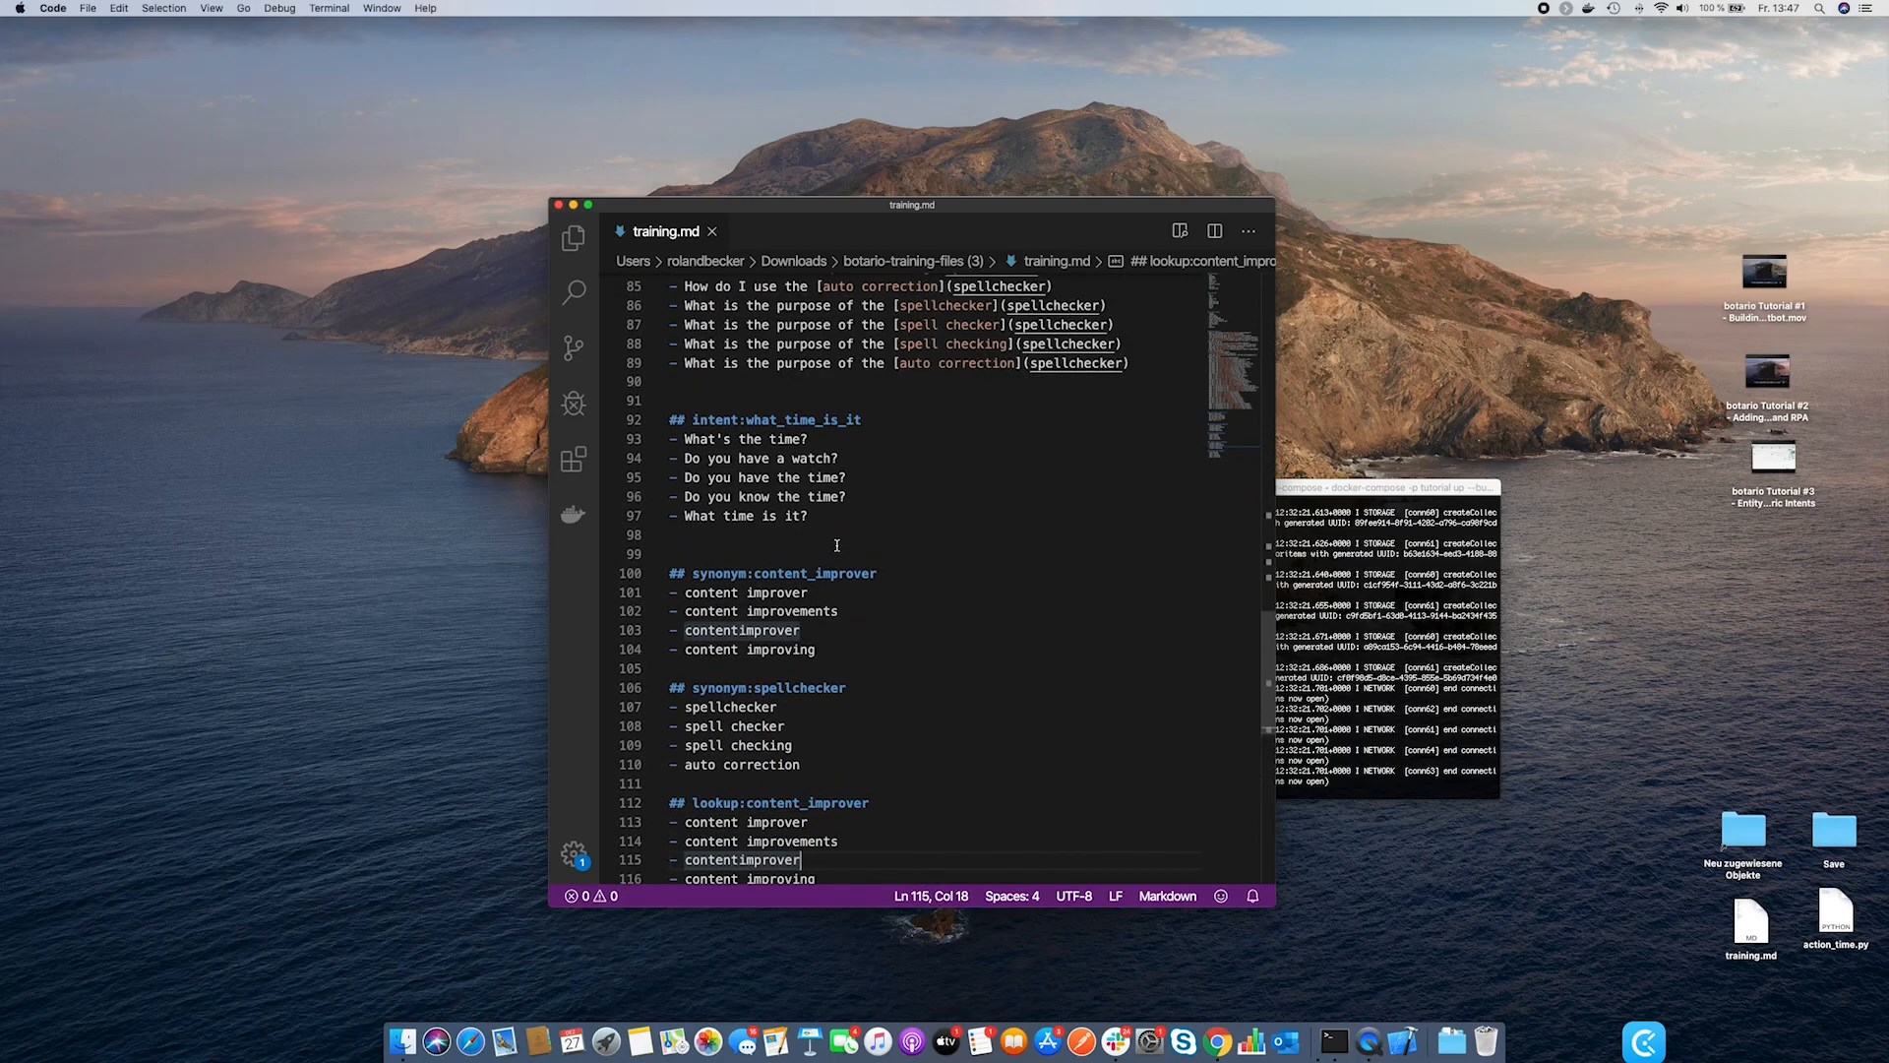
Step: Switch back to botario in the browser and open the dashboard
key(ctrl+Right)
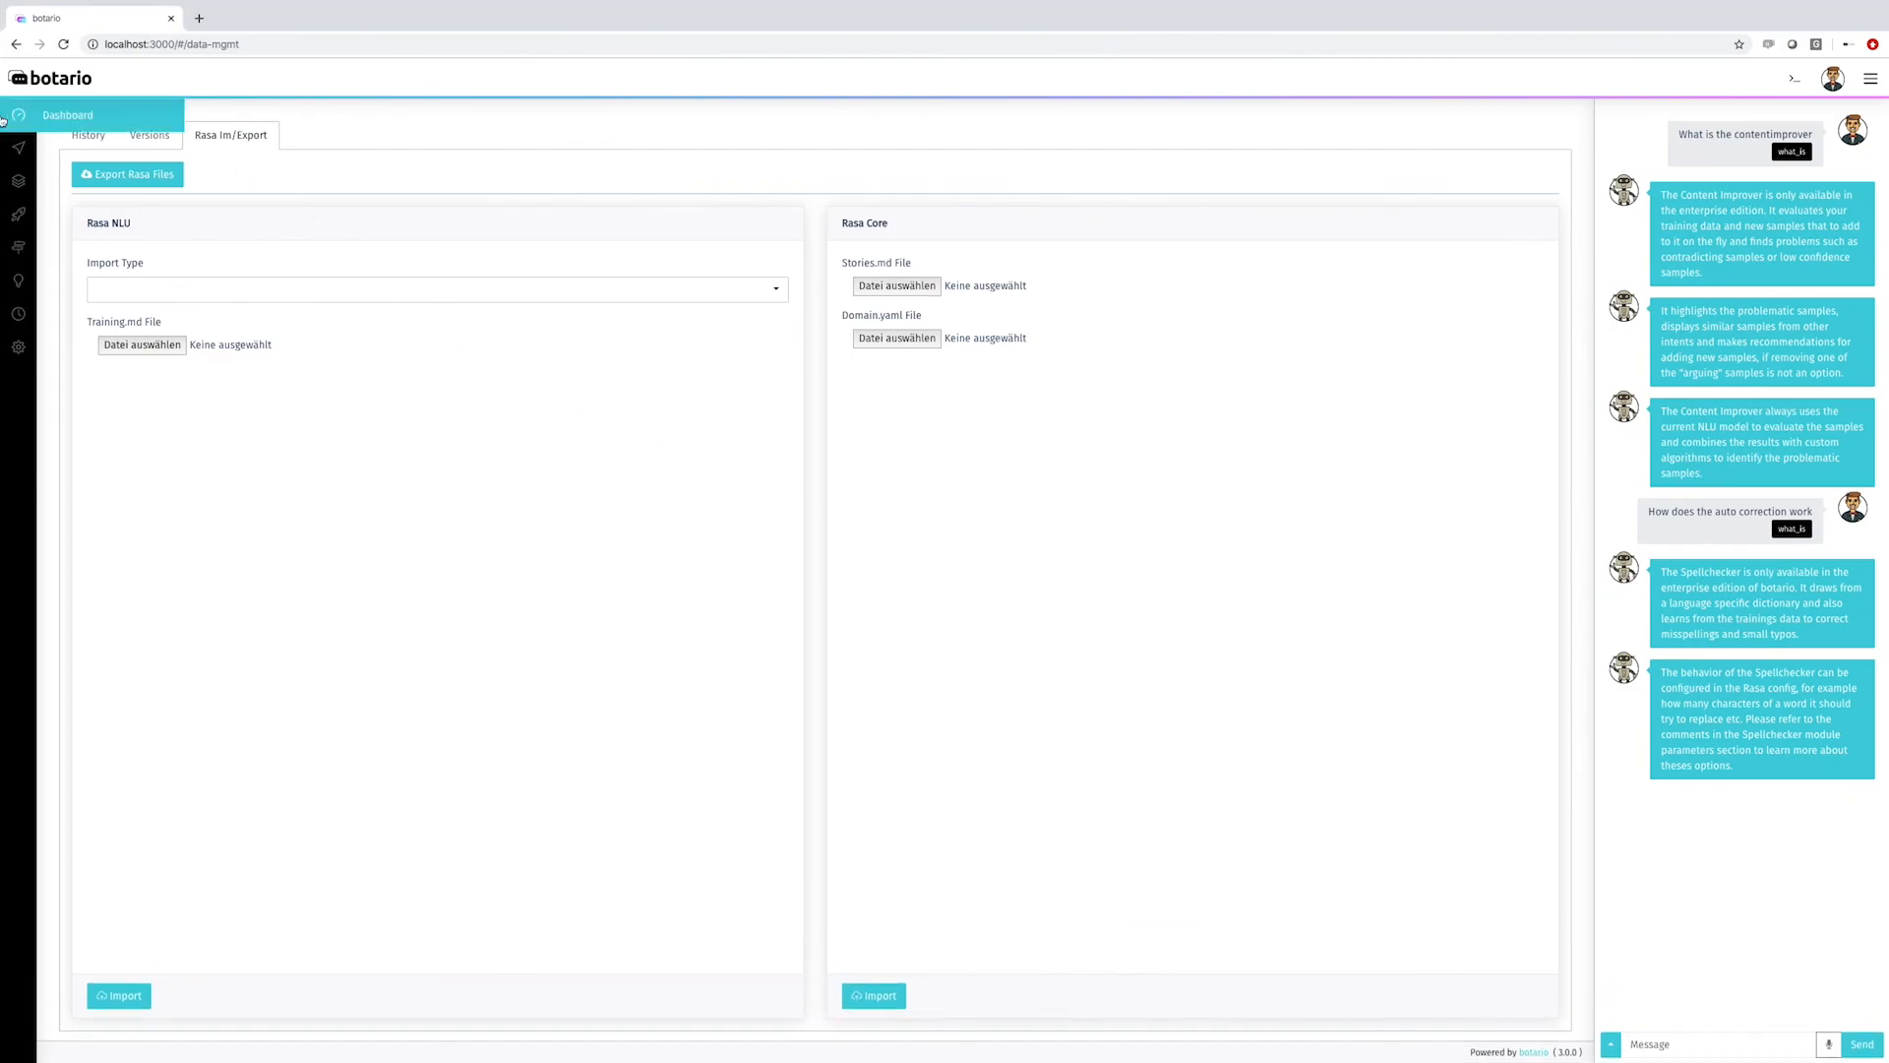
click(4, 119)
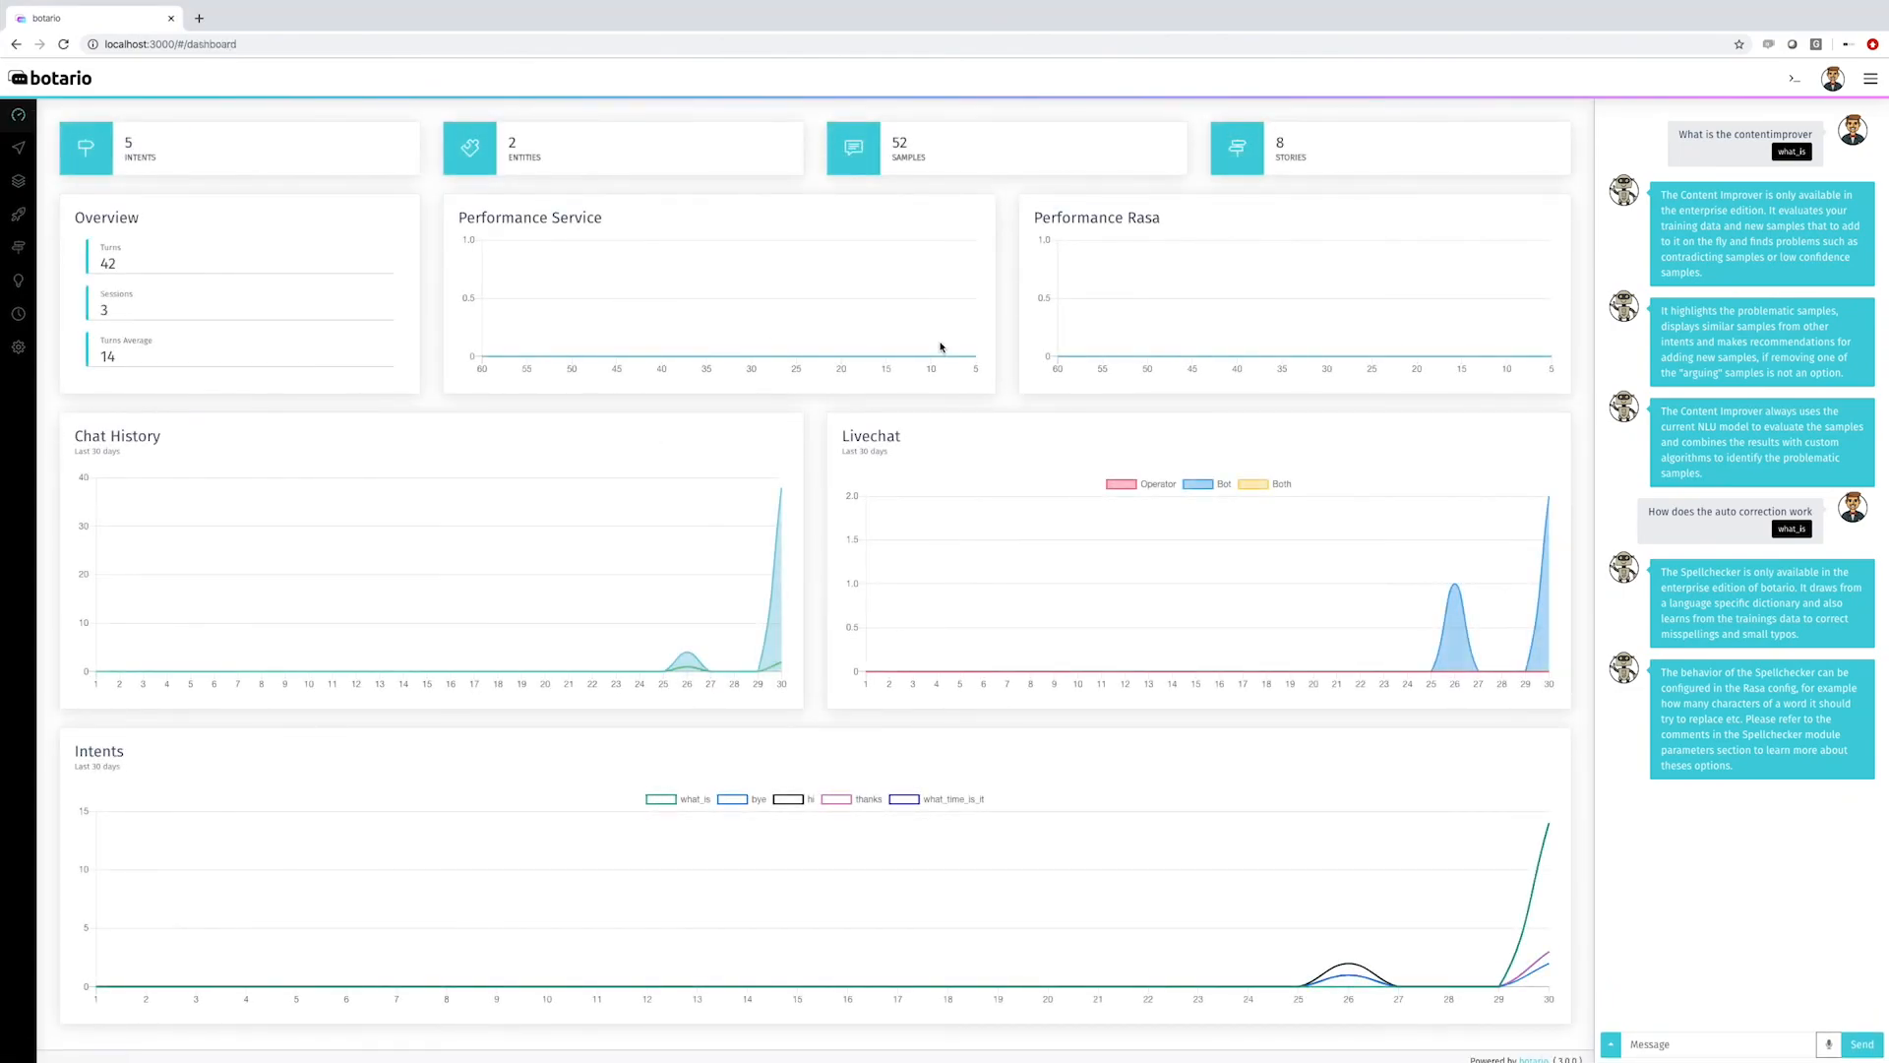